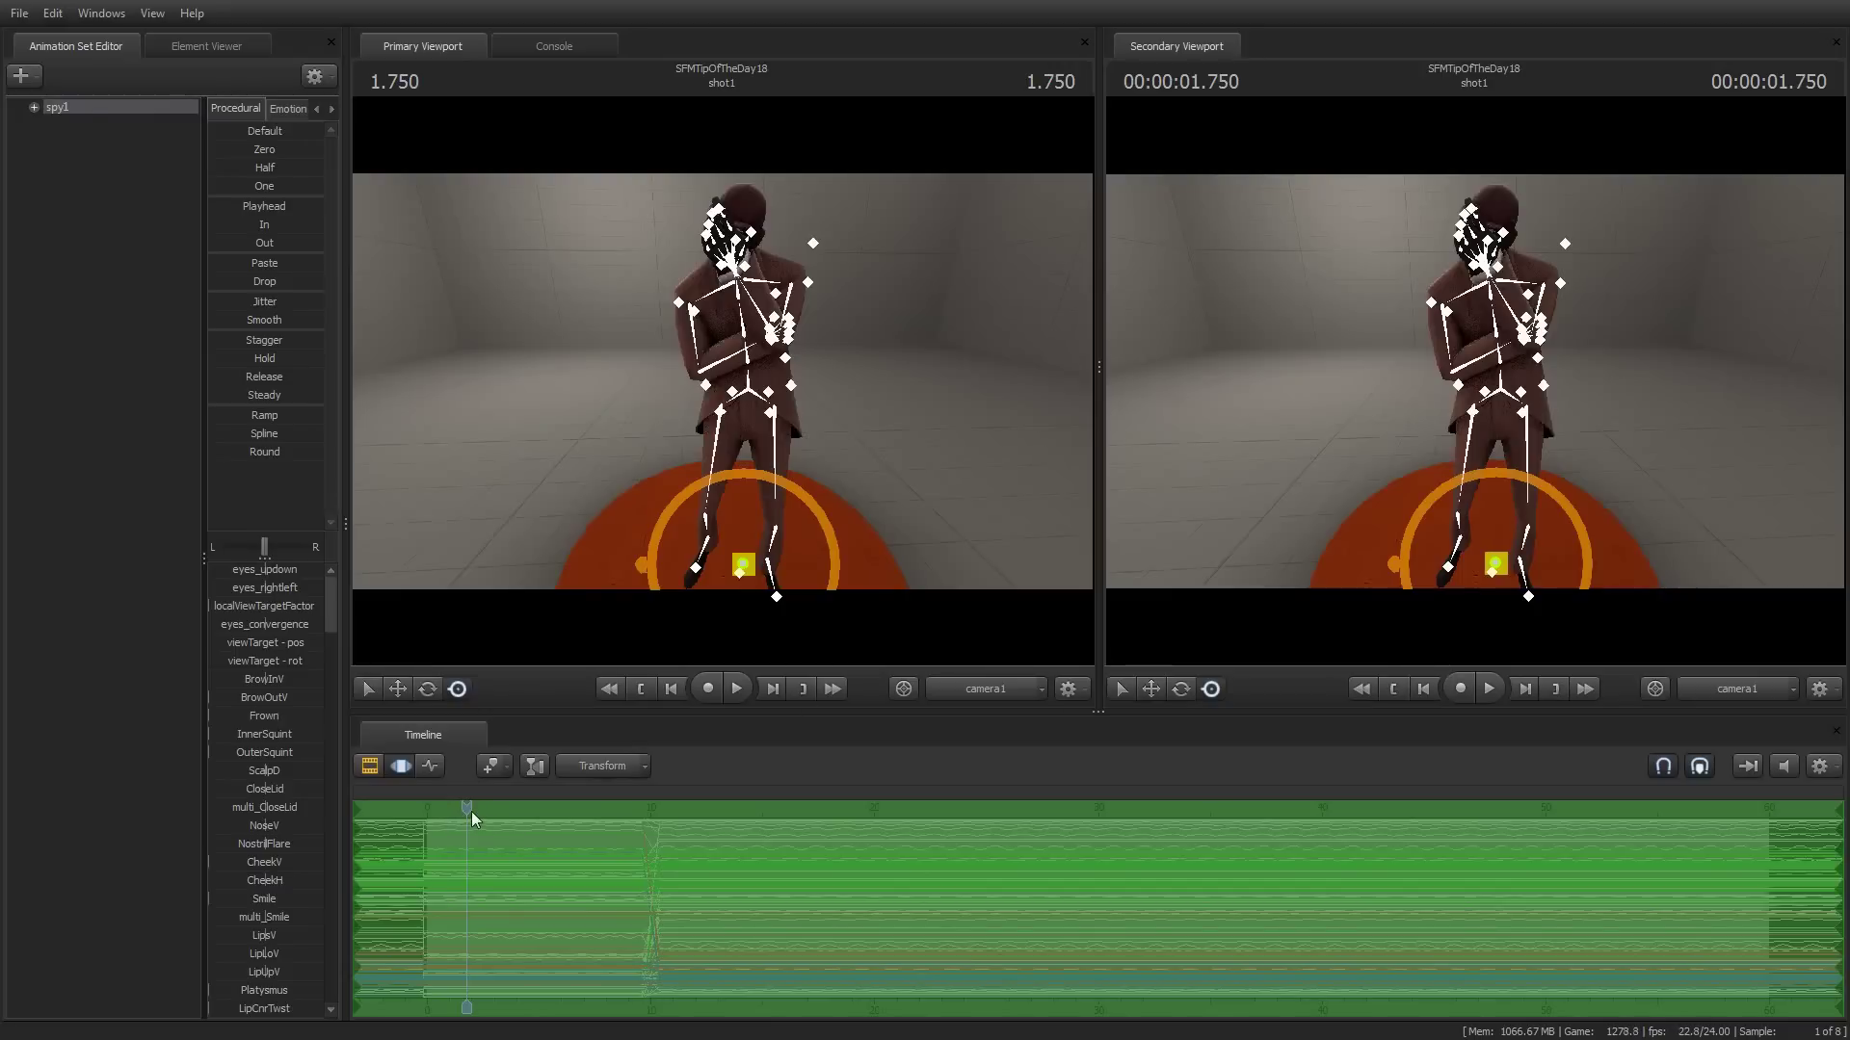
Play through the spy's shot, return to the face-palm pose, and begin a time selection at the start
{"action": "mouse_move", "coordinate": [481, 809]}
{"action": "left_mouse_down"}
{"action": "mouse_move", "coordinate": [890, 813]}
{"action": "mouse_move", "coordinate": [582, 806]}
{"action": "left_mouse_up"}
{"action": "key", "text": "space"}
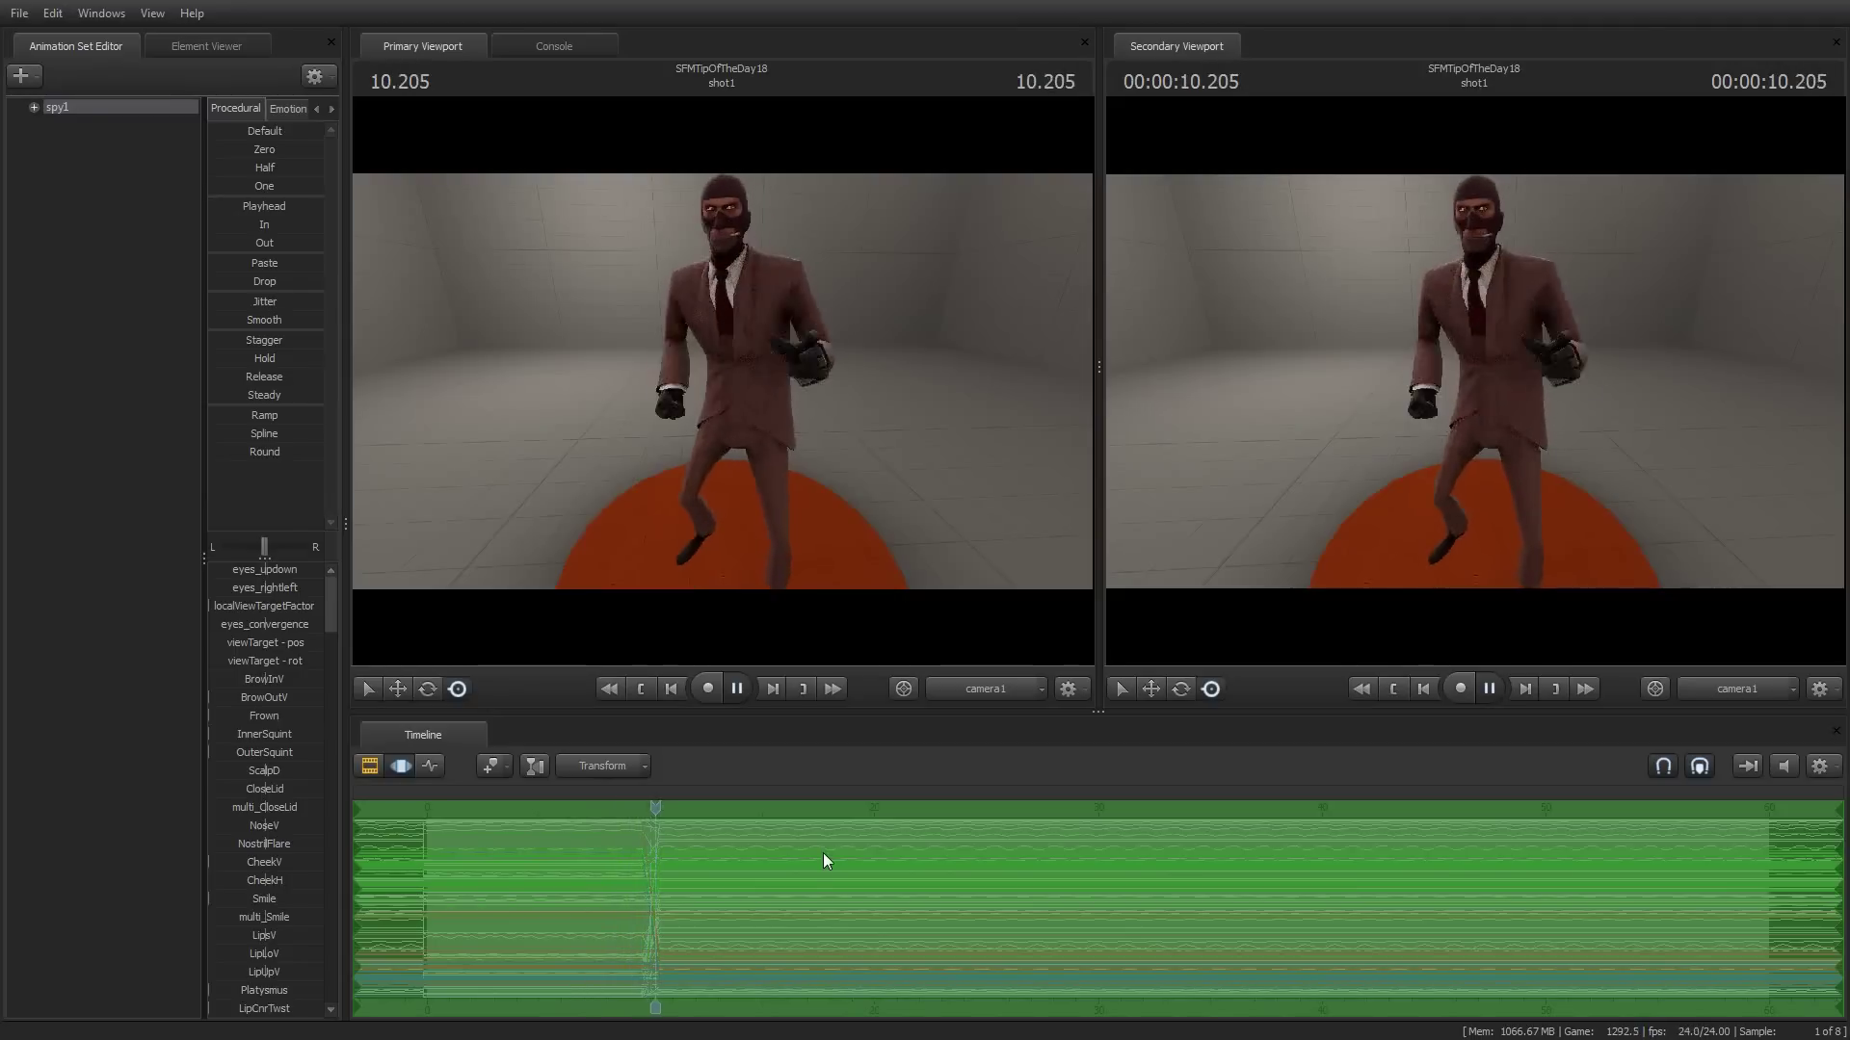
{"action": "key", "text": "space"}
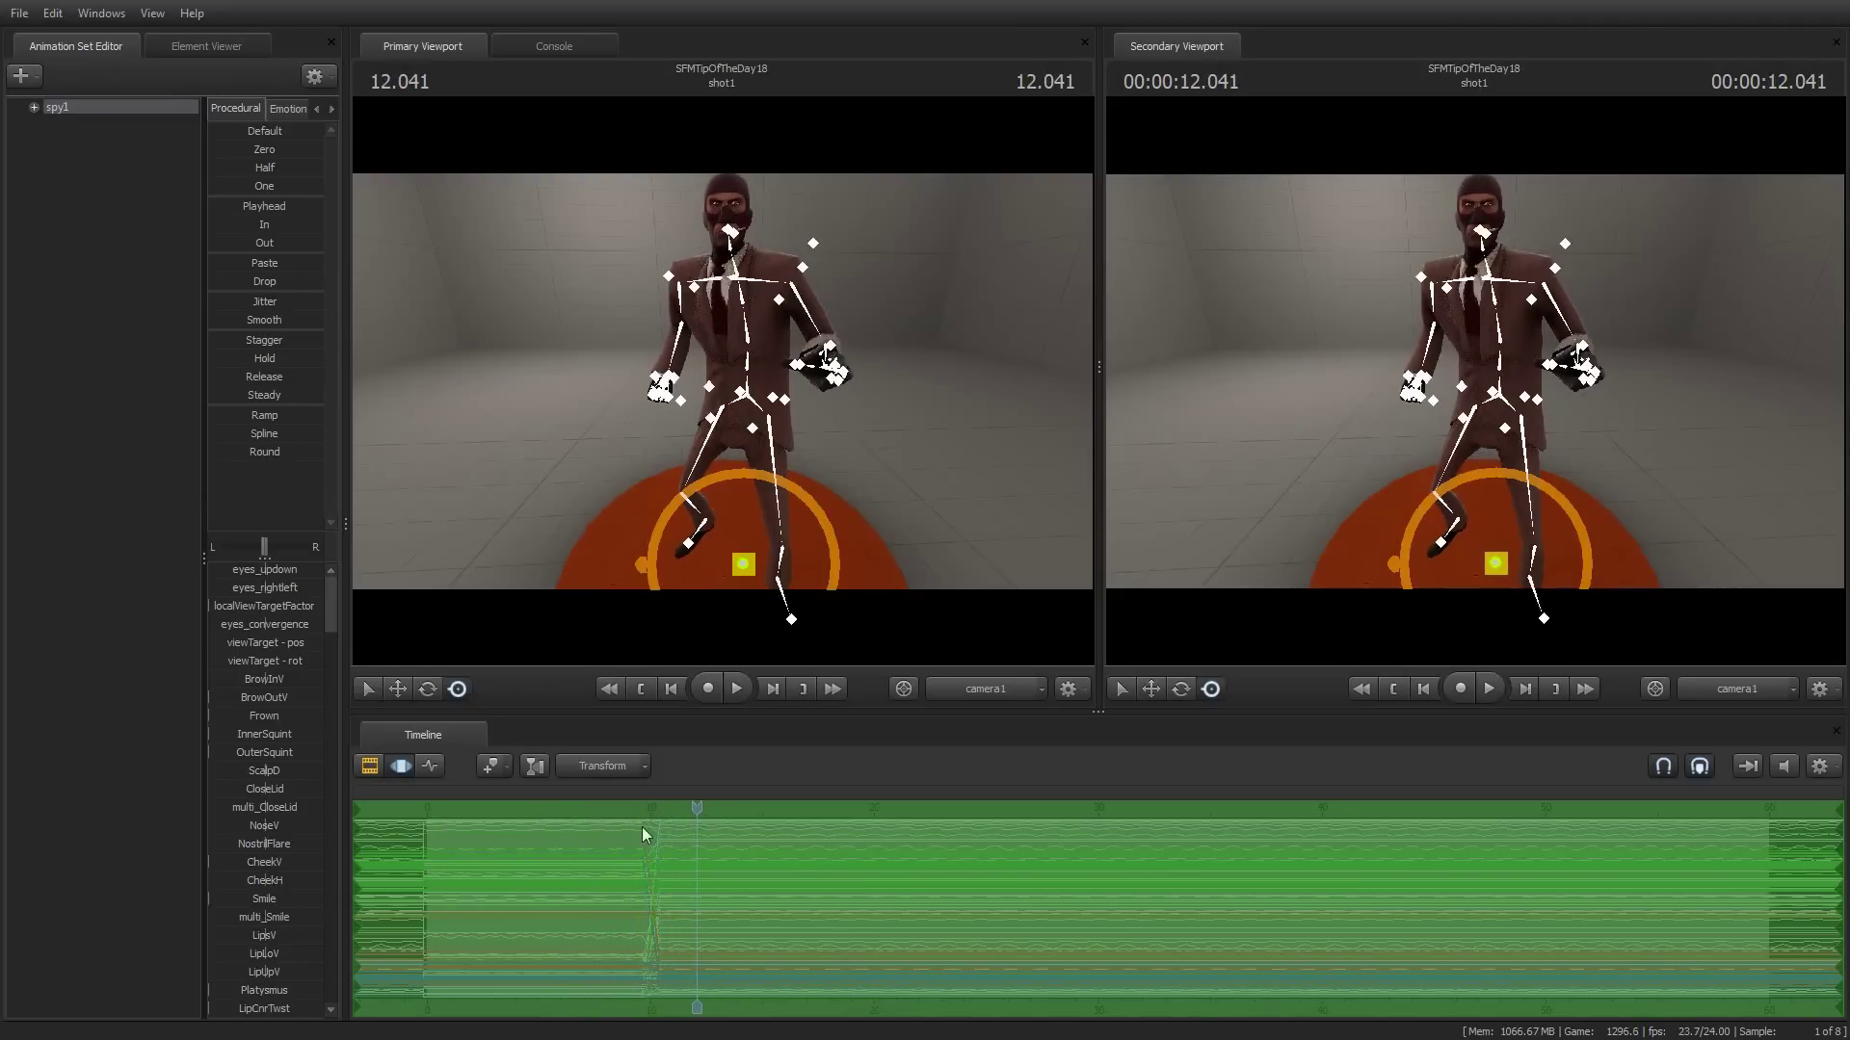
{"action": "key", "text": "Right"}
{"action": "key", "text": "Right"}
{"action": "key", "text": "Right"}
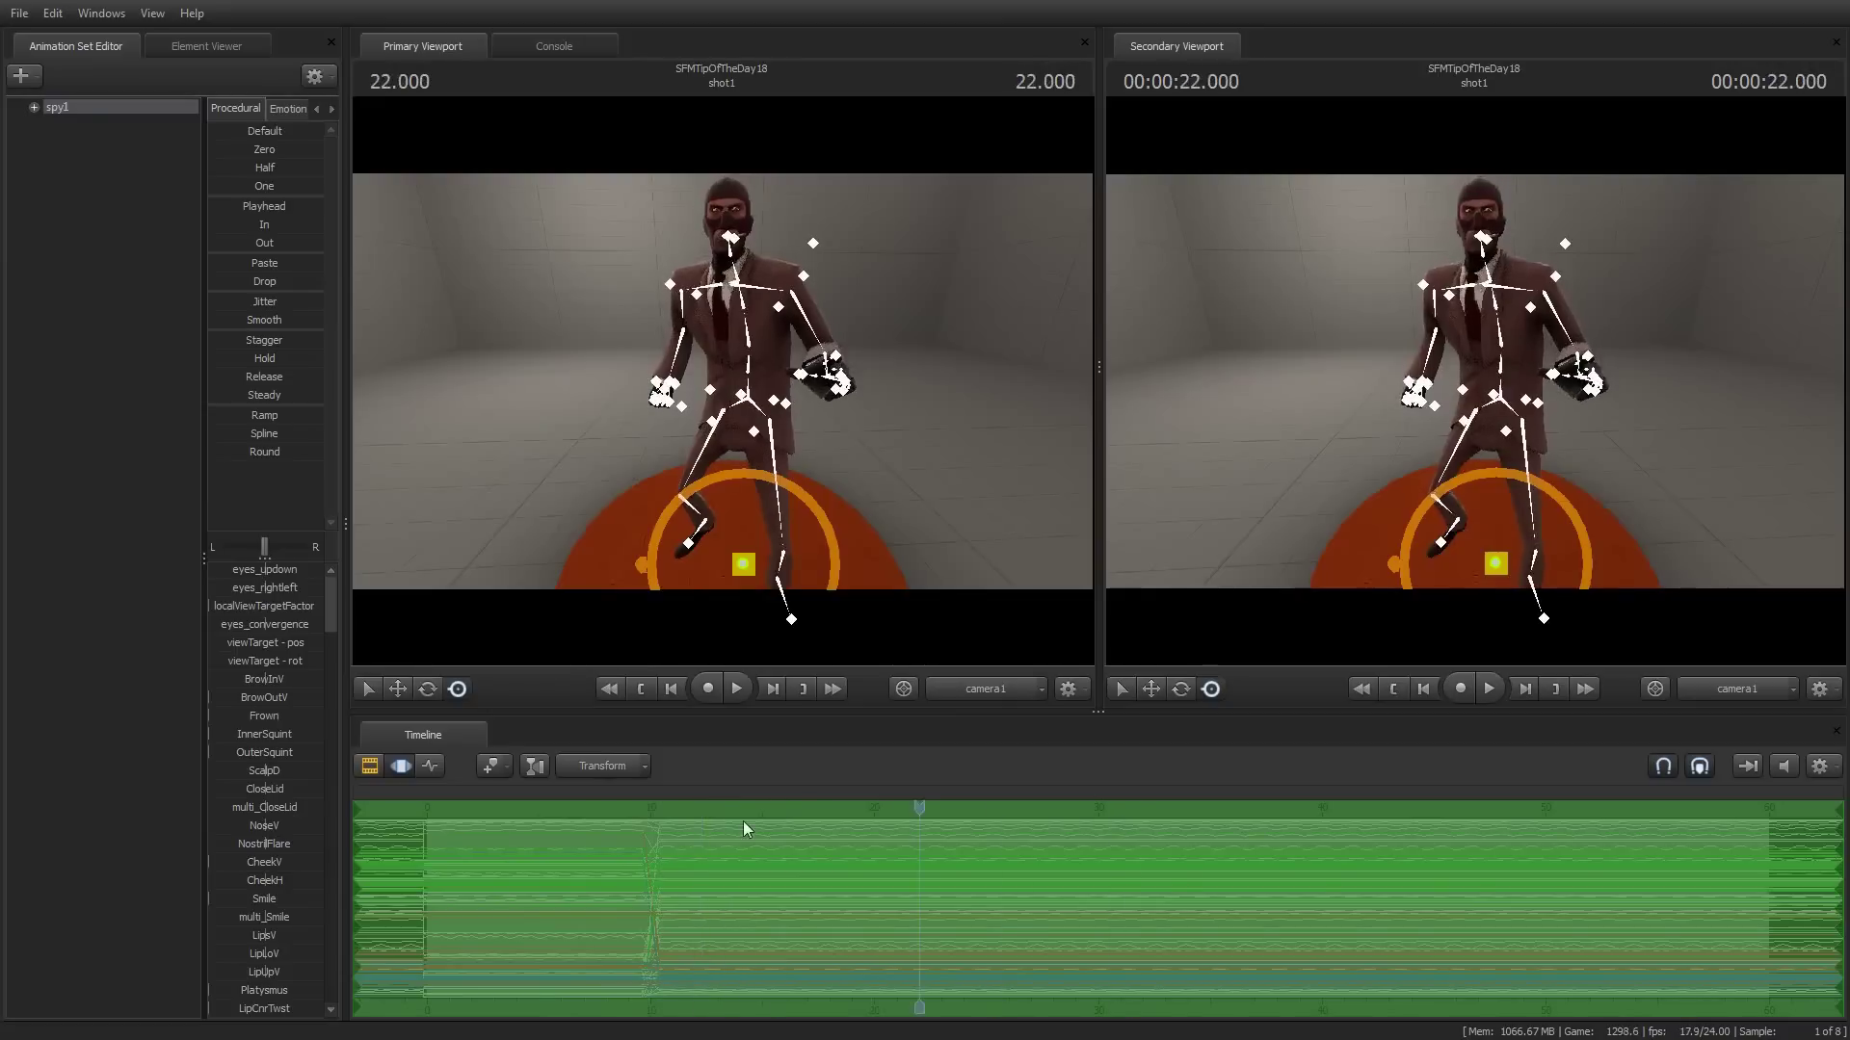
{"action": "left_click", "coordinate": [511, 810]}
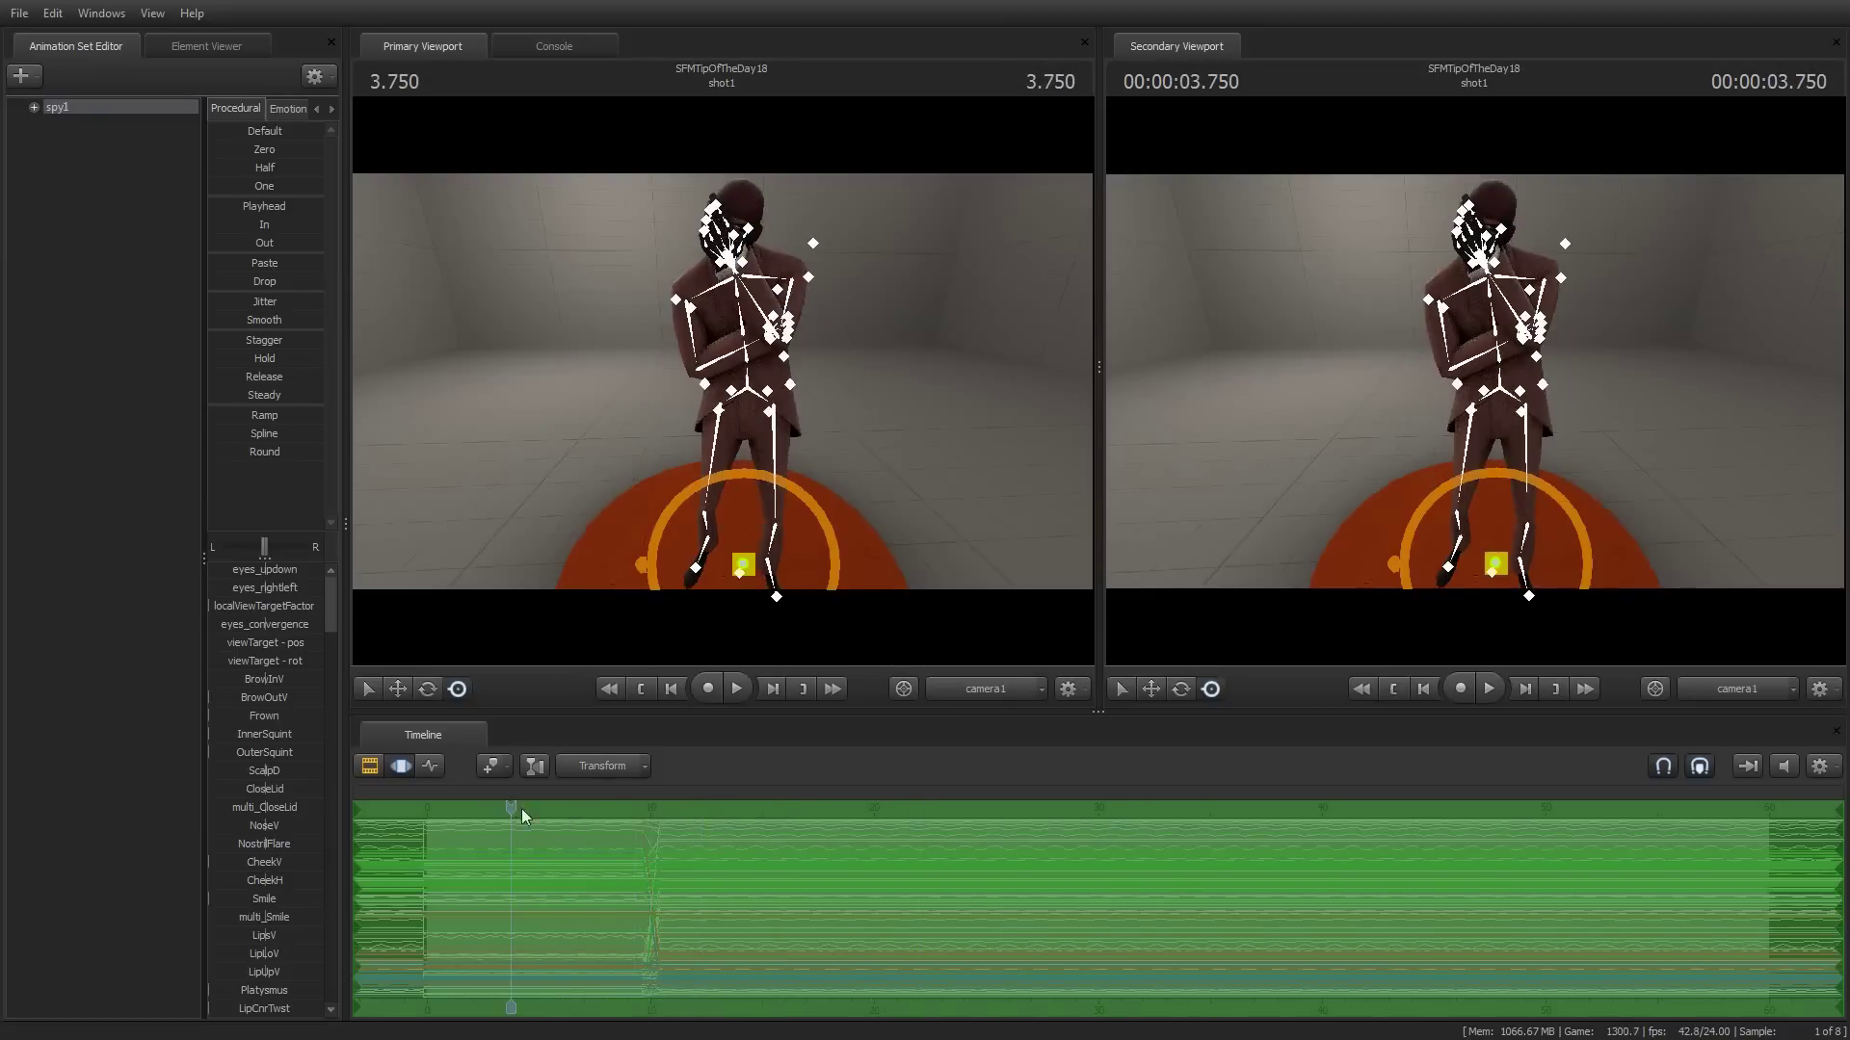
{"action": "left_click_drag", "start_coordinate": [522, 807], "coordinate": [540, 814]}
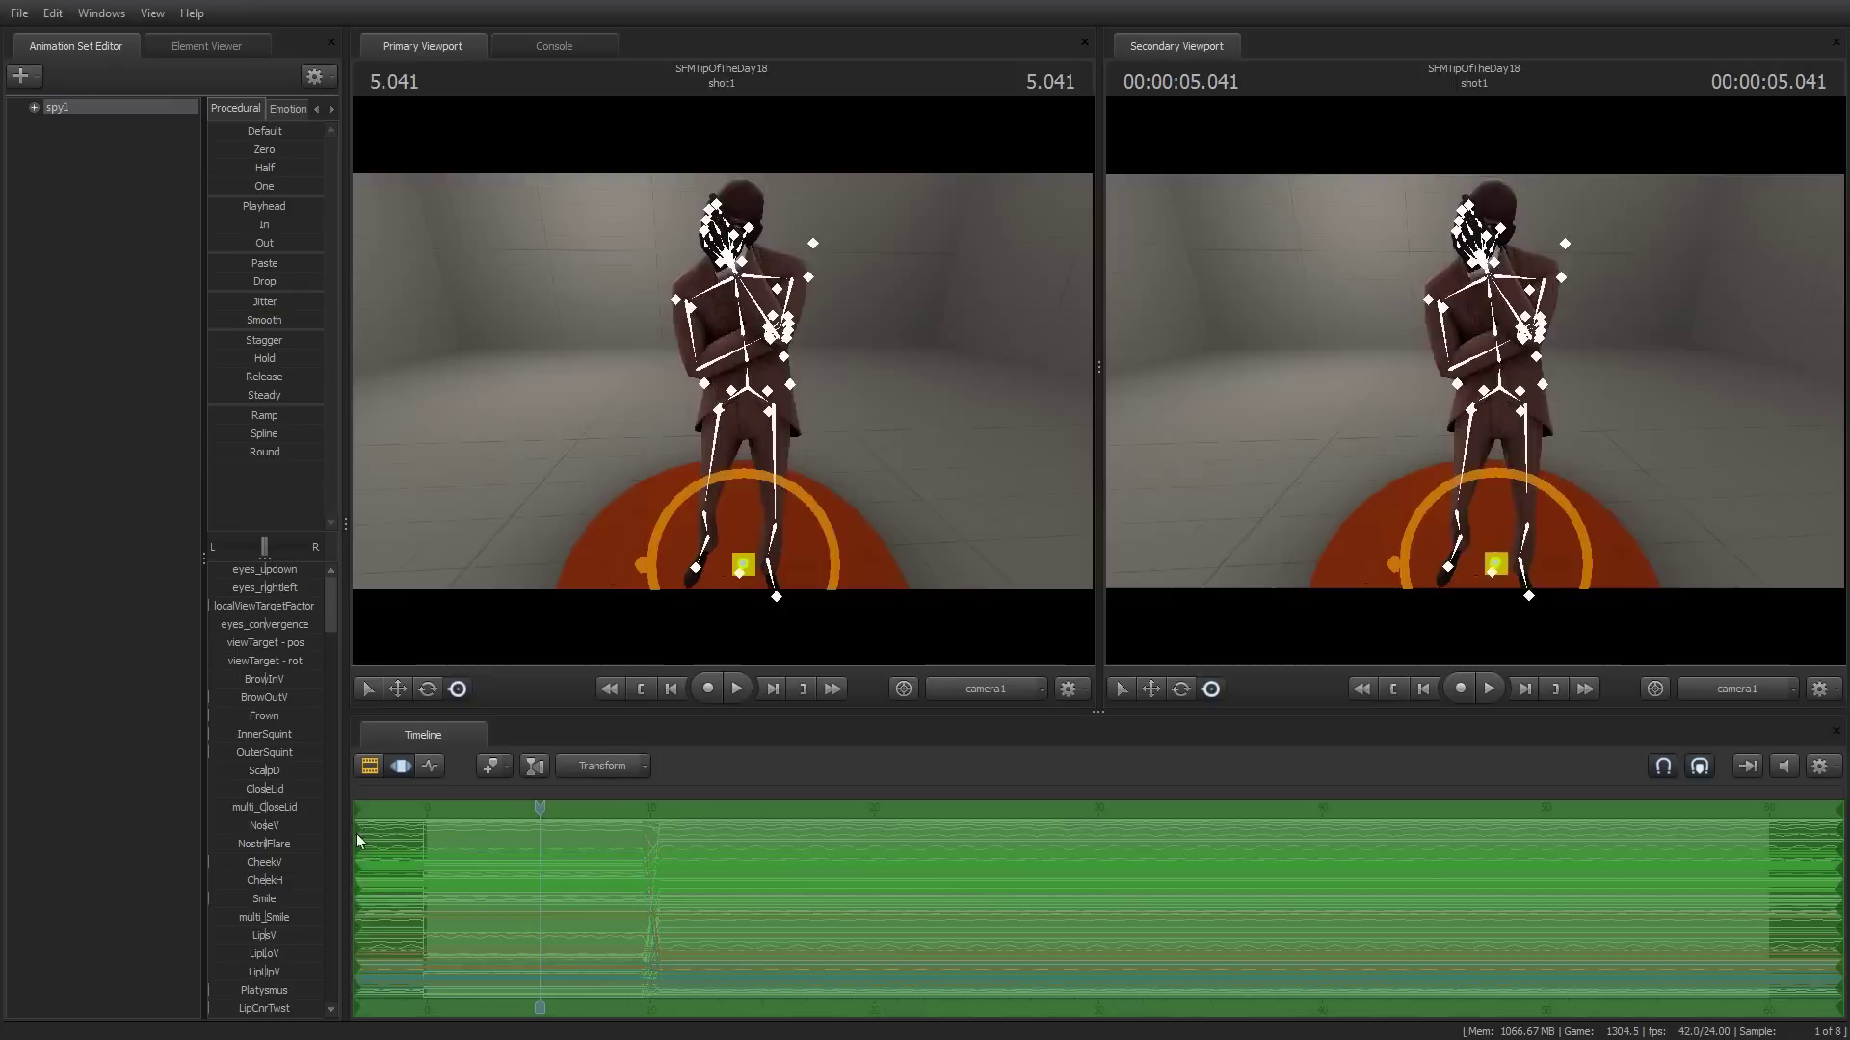
{"action": "mouse_move", "coordinate": [357, 832]}
{"action": "left_mouse_down"}
{"action": "mouse_move", "coordinate": [339, 826]}
{"action": "mouse_move", "coordinate": [475, 826]}
{"action": "left_mouse_up"}
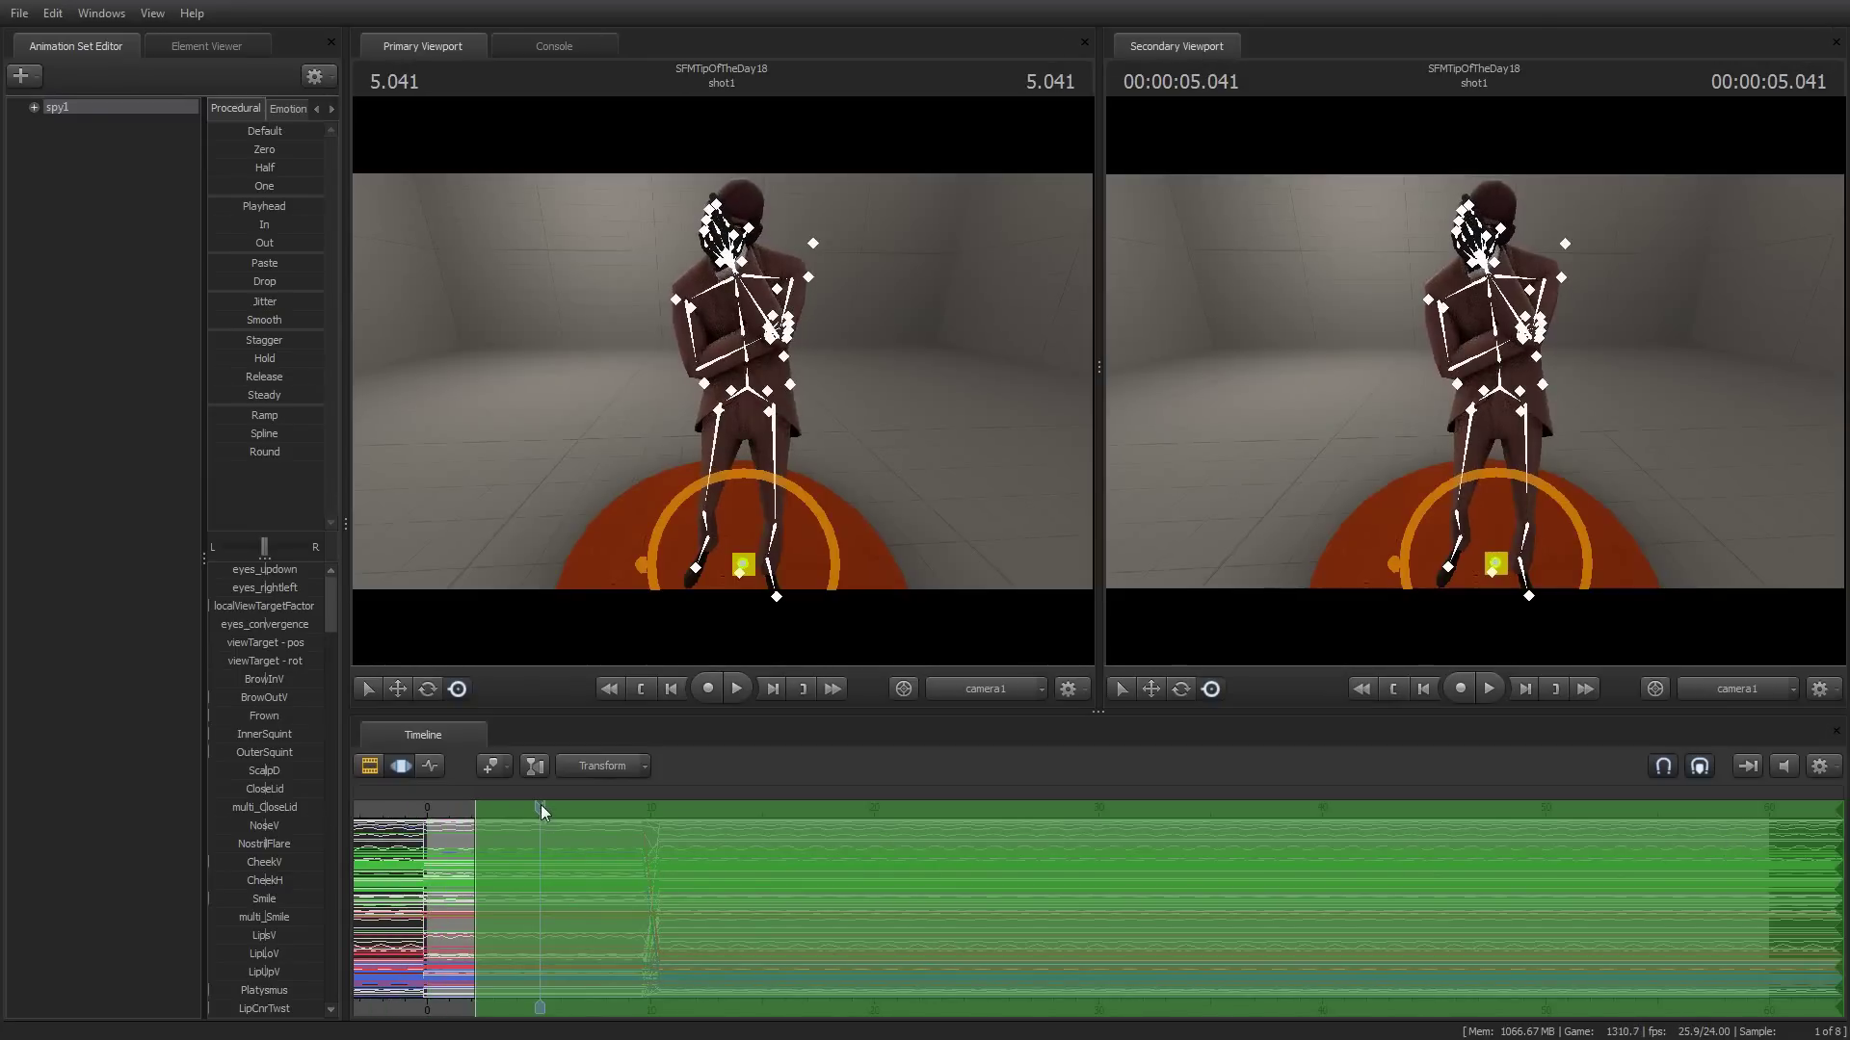
Review the taunt near 21 seconds, set the time selection, and return to 6.125 seconds
{"action": "left_click_drag", "start_coordinate": [541, 806], "coordinate": [896, 824]}
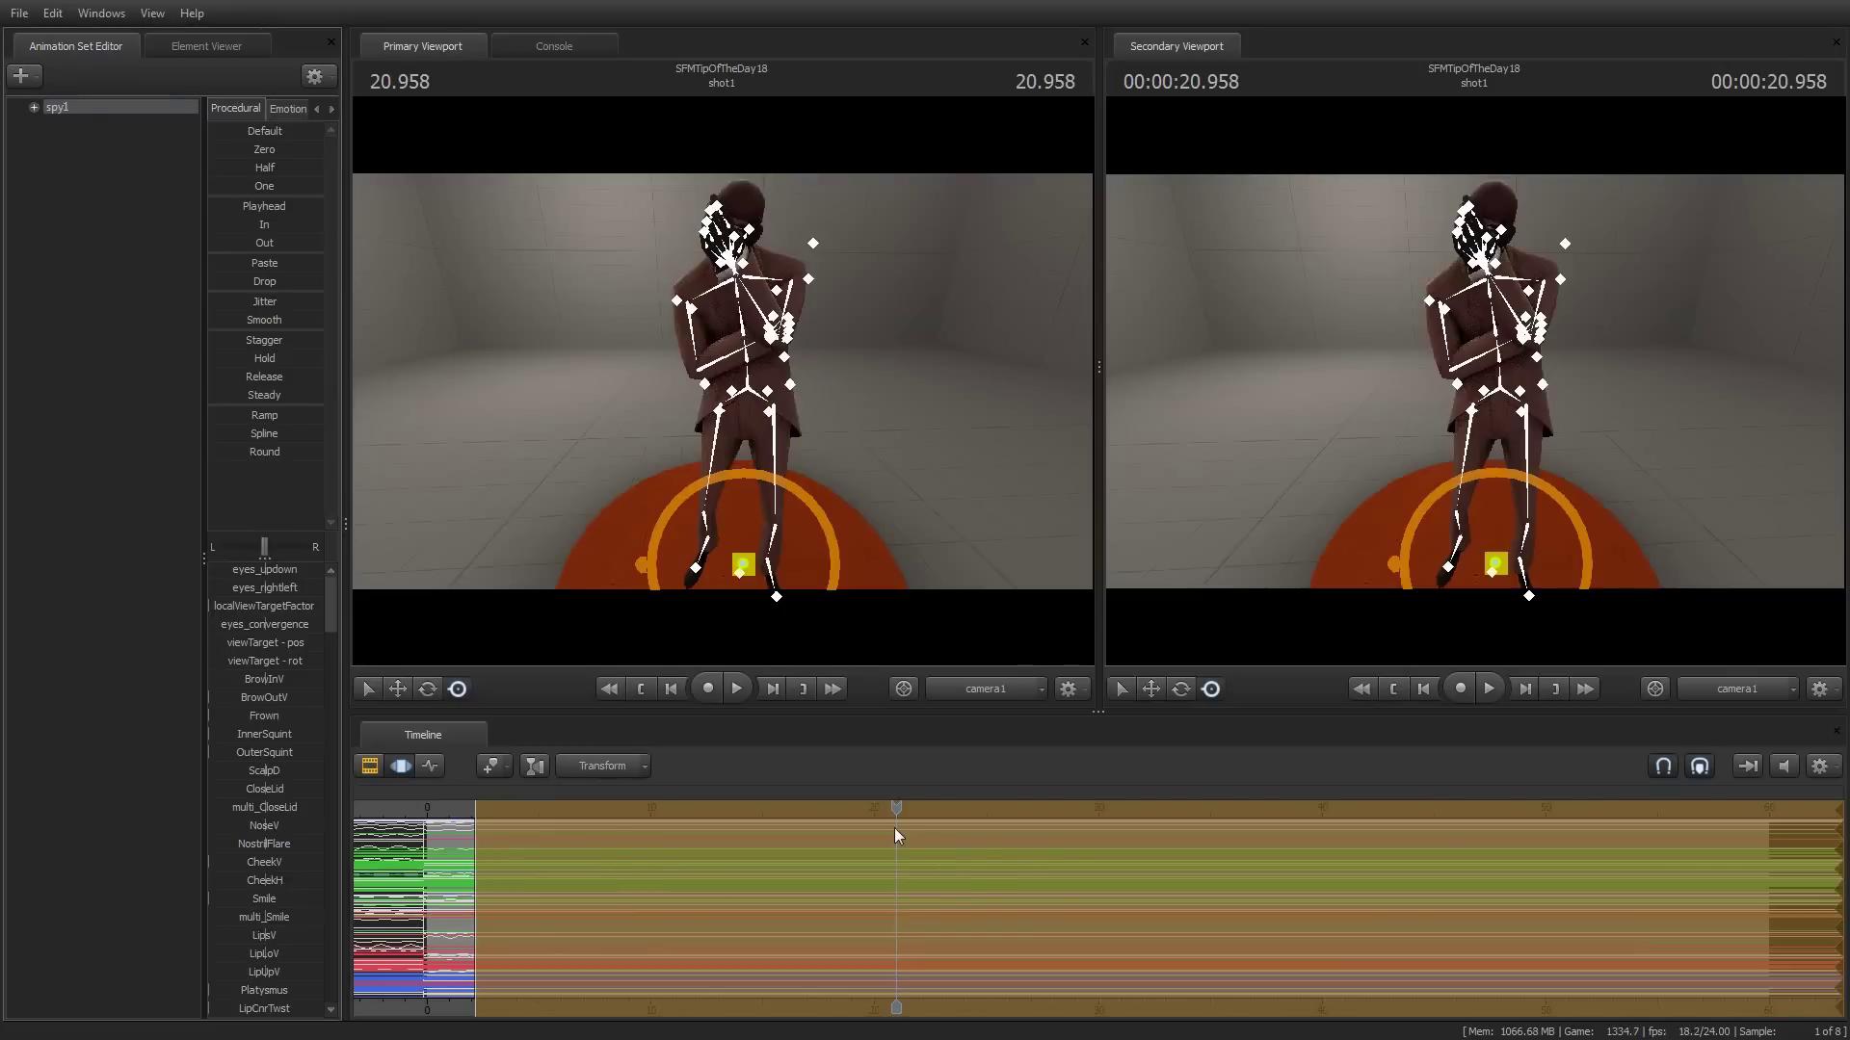
{"action": "left_click_drag", "start_coordinate": [895, 812], "coordinate": [909, 819]}
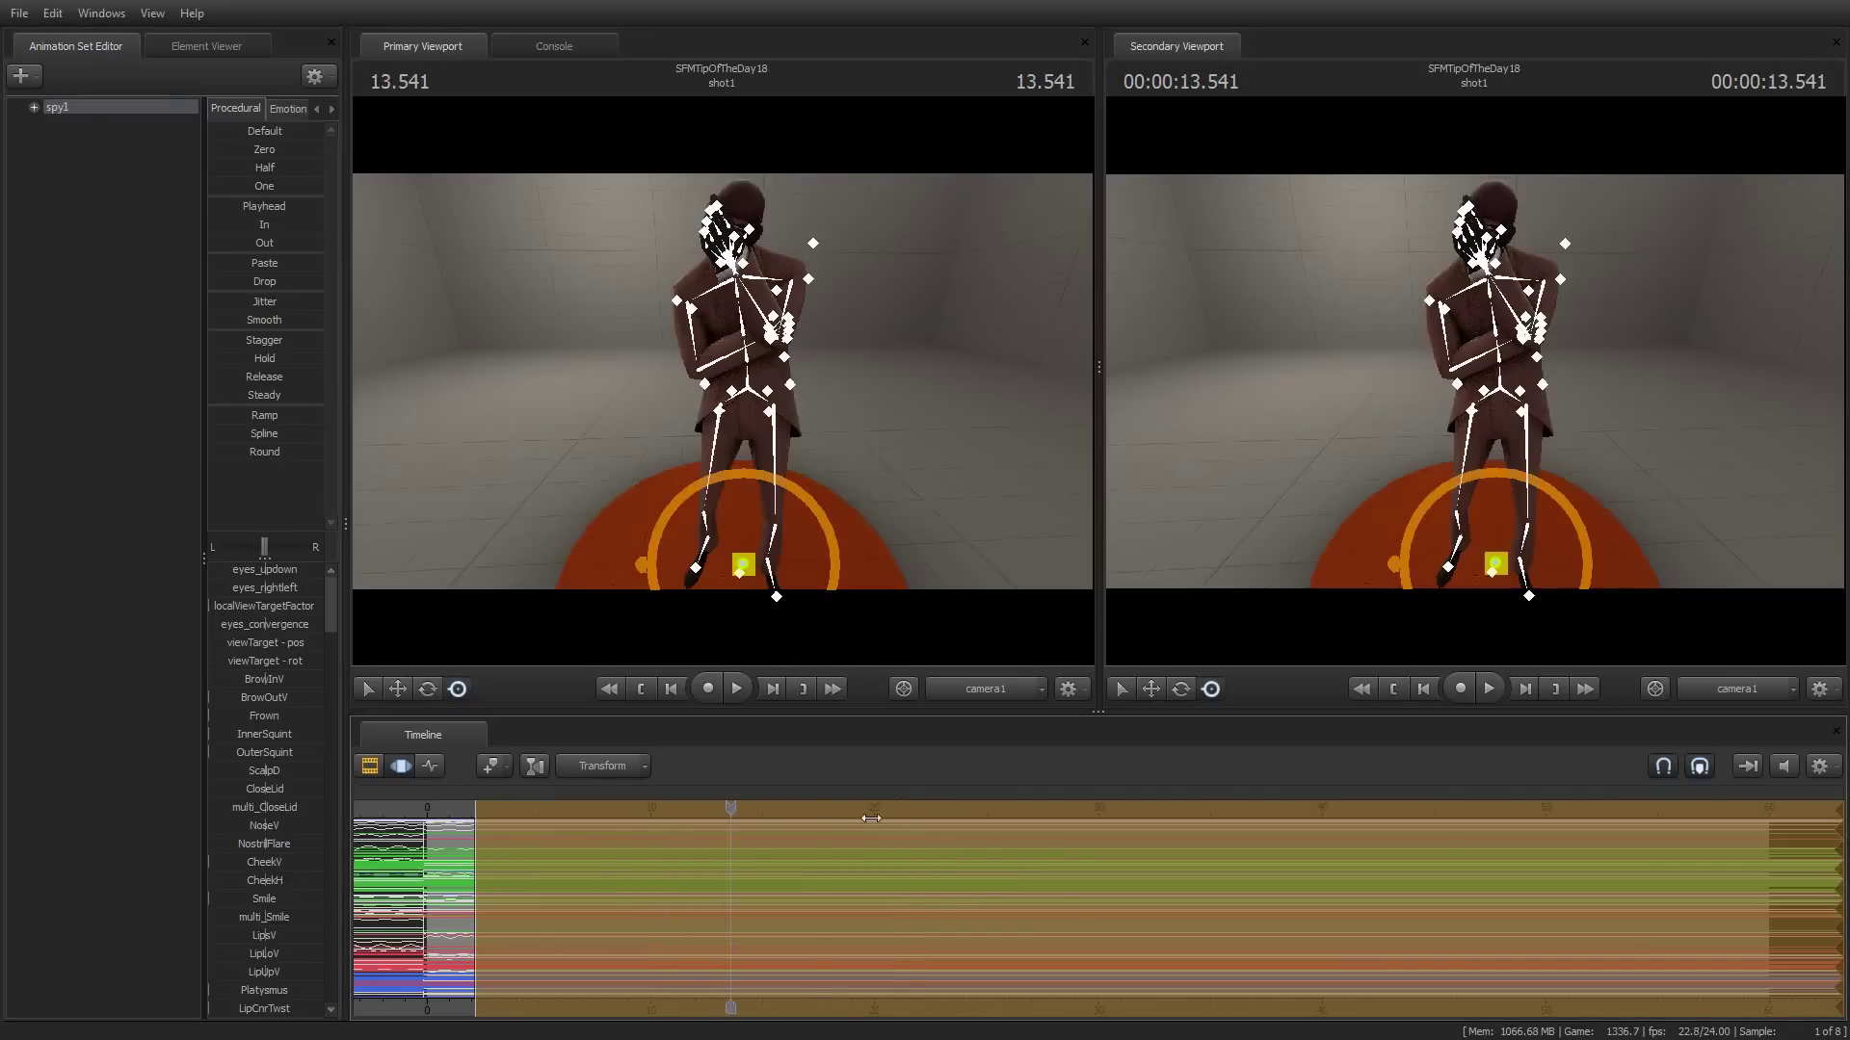
{"action": "left_click", "coordinate": [907, 818]}
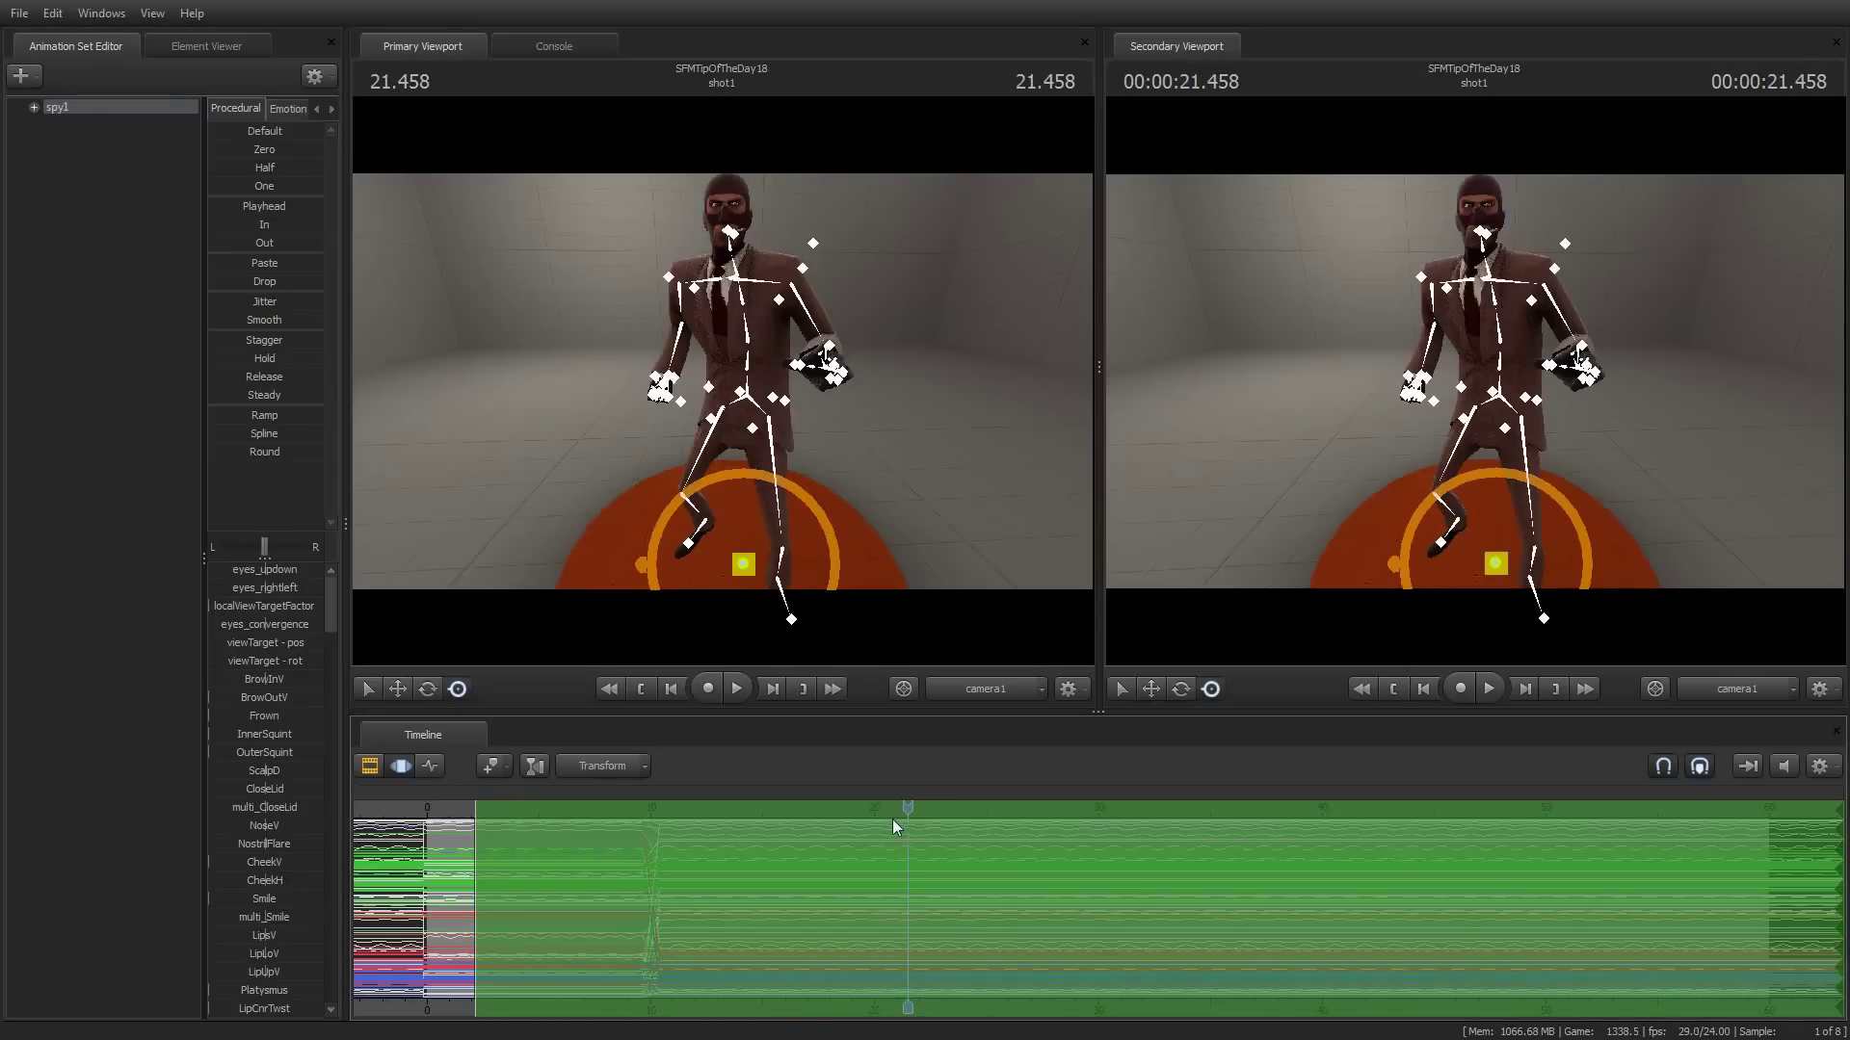
{"action": "mouse_move", "coordinate": [906, 813]}
{"action": "left_mouse_down"}
{"action": "mouse_move", "coordinate": [515, 823]}
{"action": "mouse_move", "coordinate": [758, 838]}
{"action": "mouse_move", "coordinate": [527, 833]}
{"action": "left_mouse_up"}
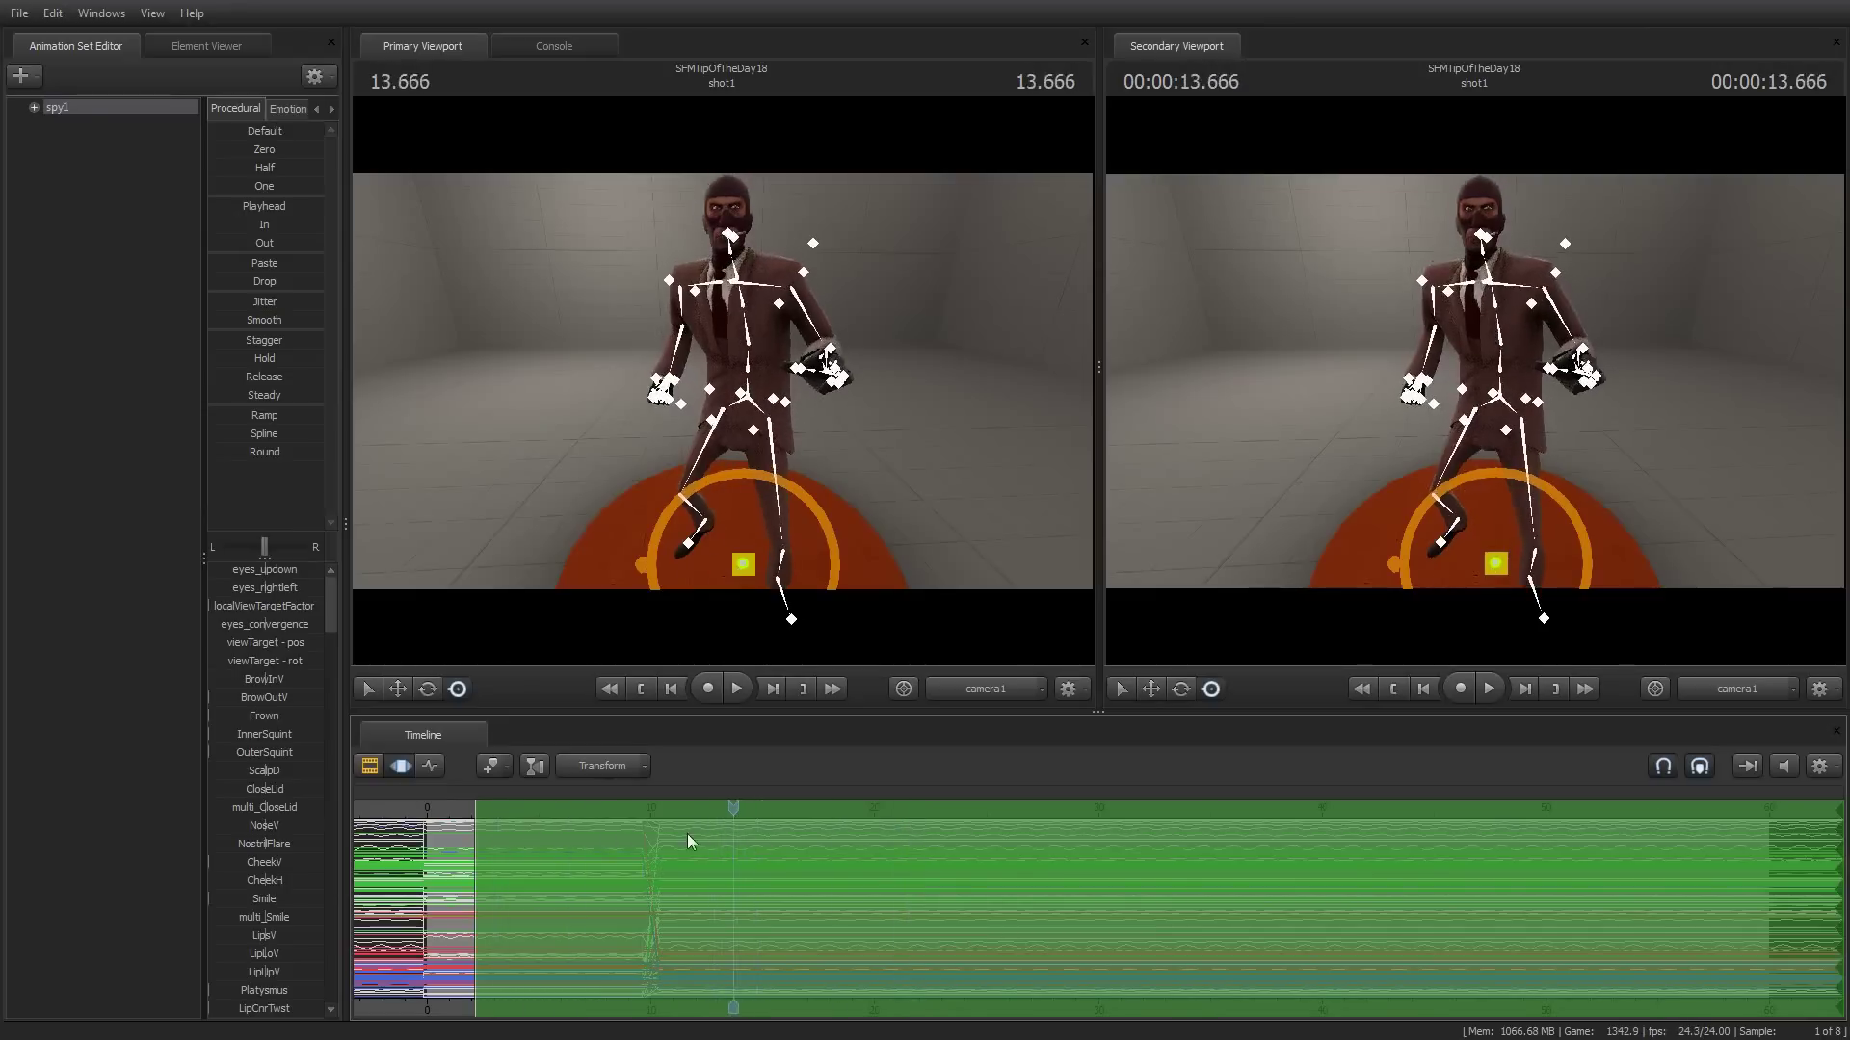
{"action": "left_click", "coordinate": [565, 833]}
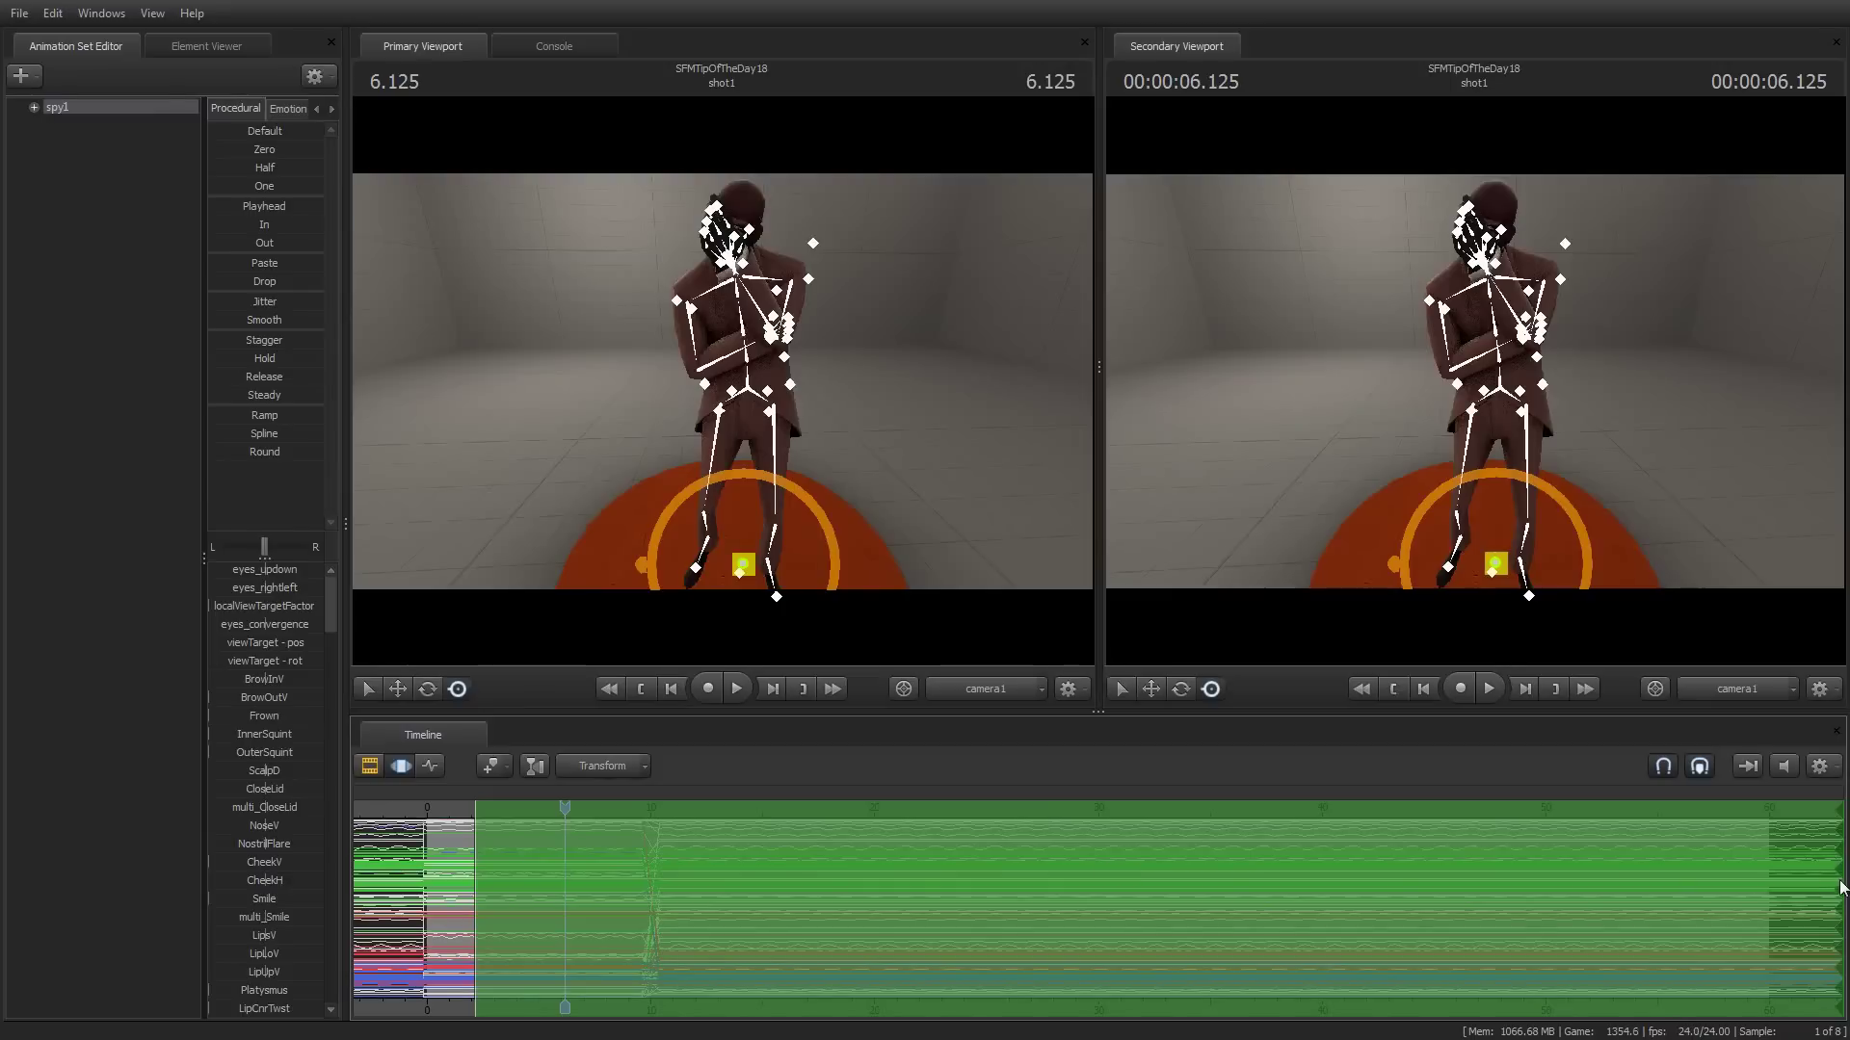
Pull the selection's end earlier and blend the span toward its ending pose with Out
{"action": "left_click_drag", "start_coordinate": [1830, 877], "coordinate": [1562, 868]}
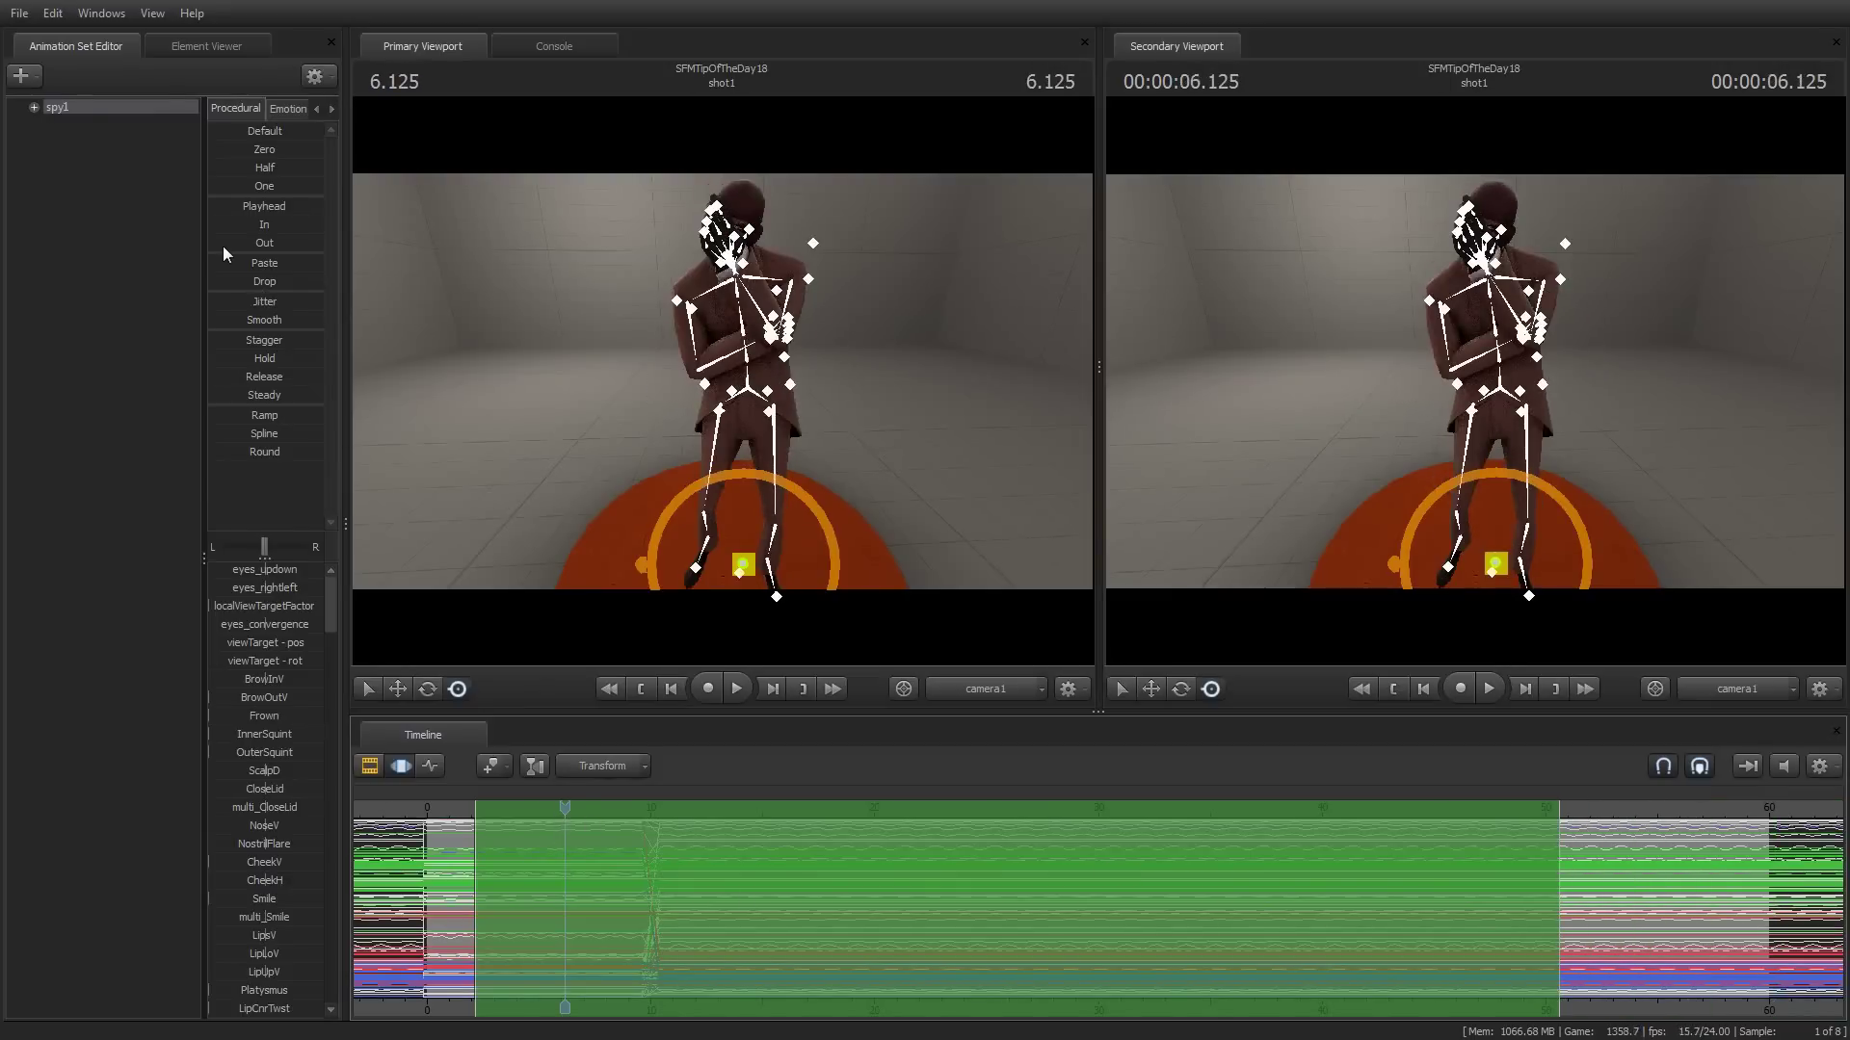
{"action": "left_click_drag", "start_coordinate": [218, 245], "coordinate": [318, 244]}
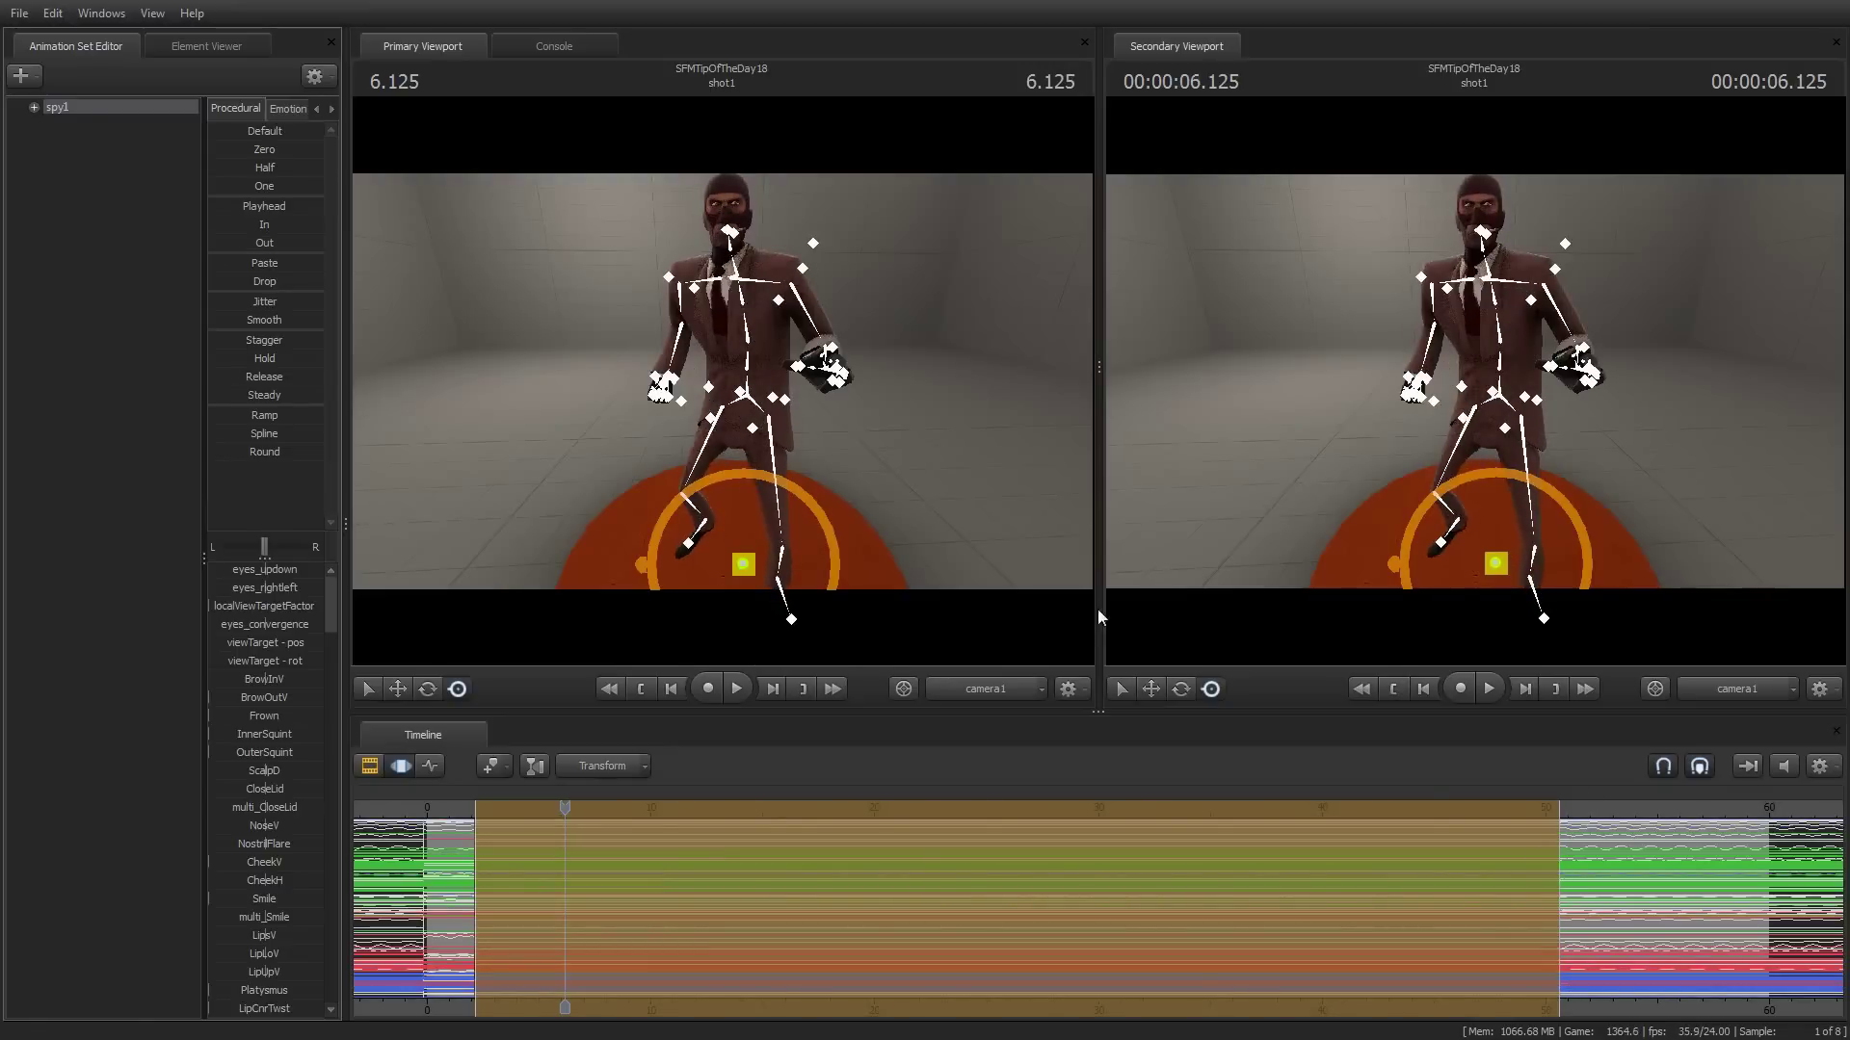
{"action": "mouse_move", "coordinate": [564, 803]}
{"action": "left_mouse_down"}
{"action": "mouse_move", "coordinate": [1182, 804]}
{"action": "mouse_move", "coordinate": [741, 803]}
{"action": "left_mouse_up"}
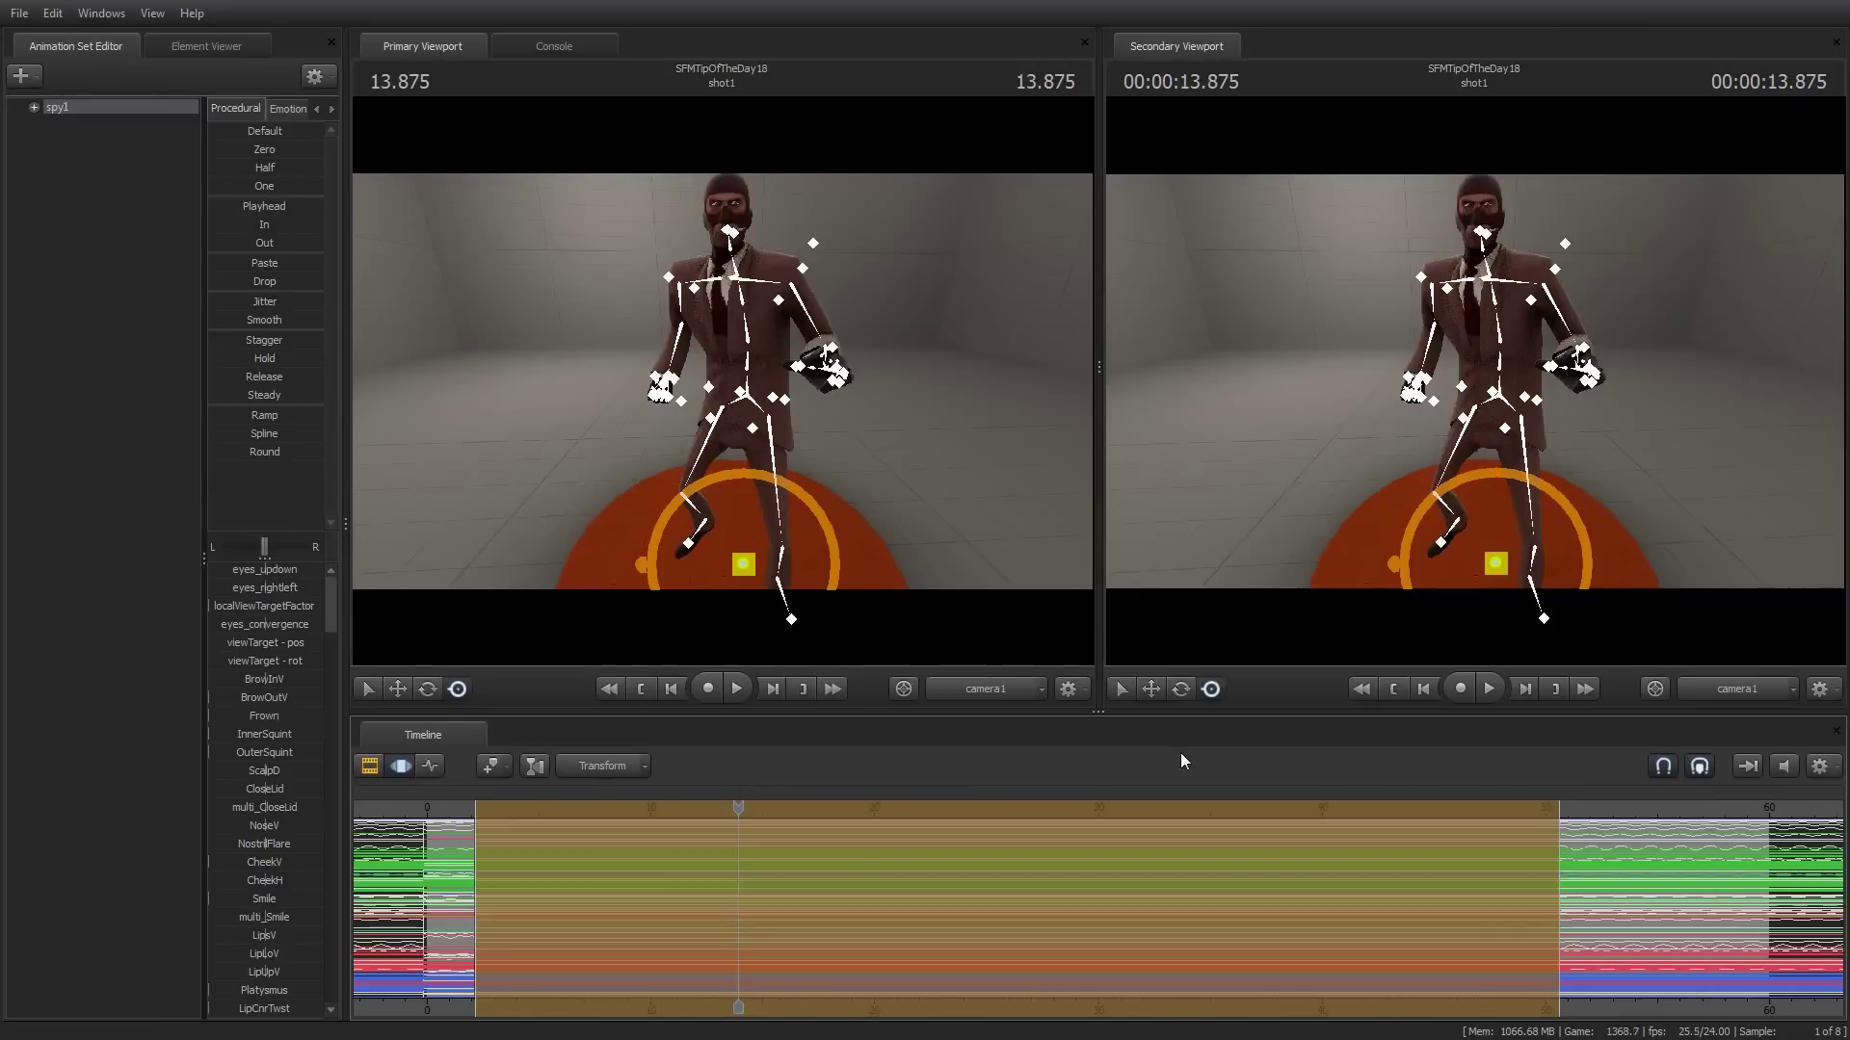
{"action": "left_click", "coordinate": [1040, 907]}
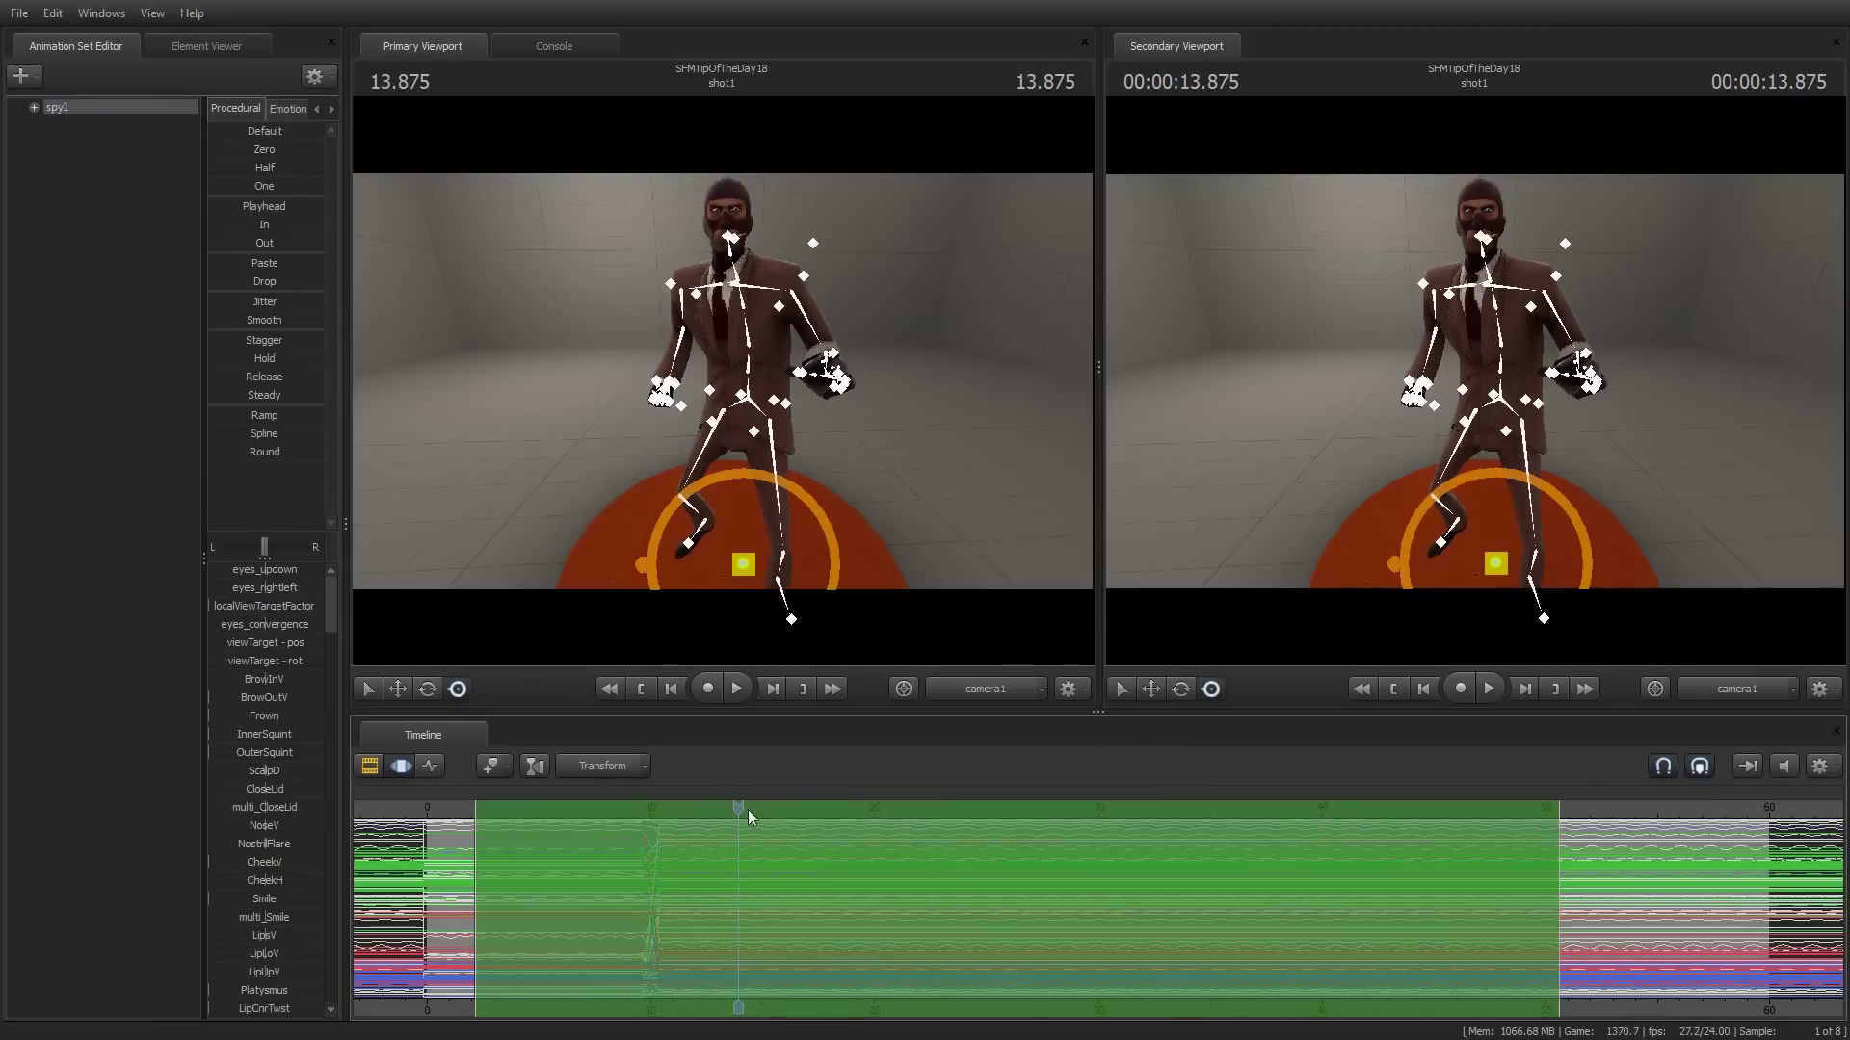
Extend the time selection toward the end, clear it, and toggle the Clip Editor view
{"action": "left_click_drag", "start_coordinate": [1560, 896], "coordinate": [1692, 895]}
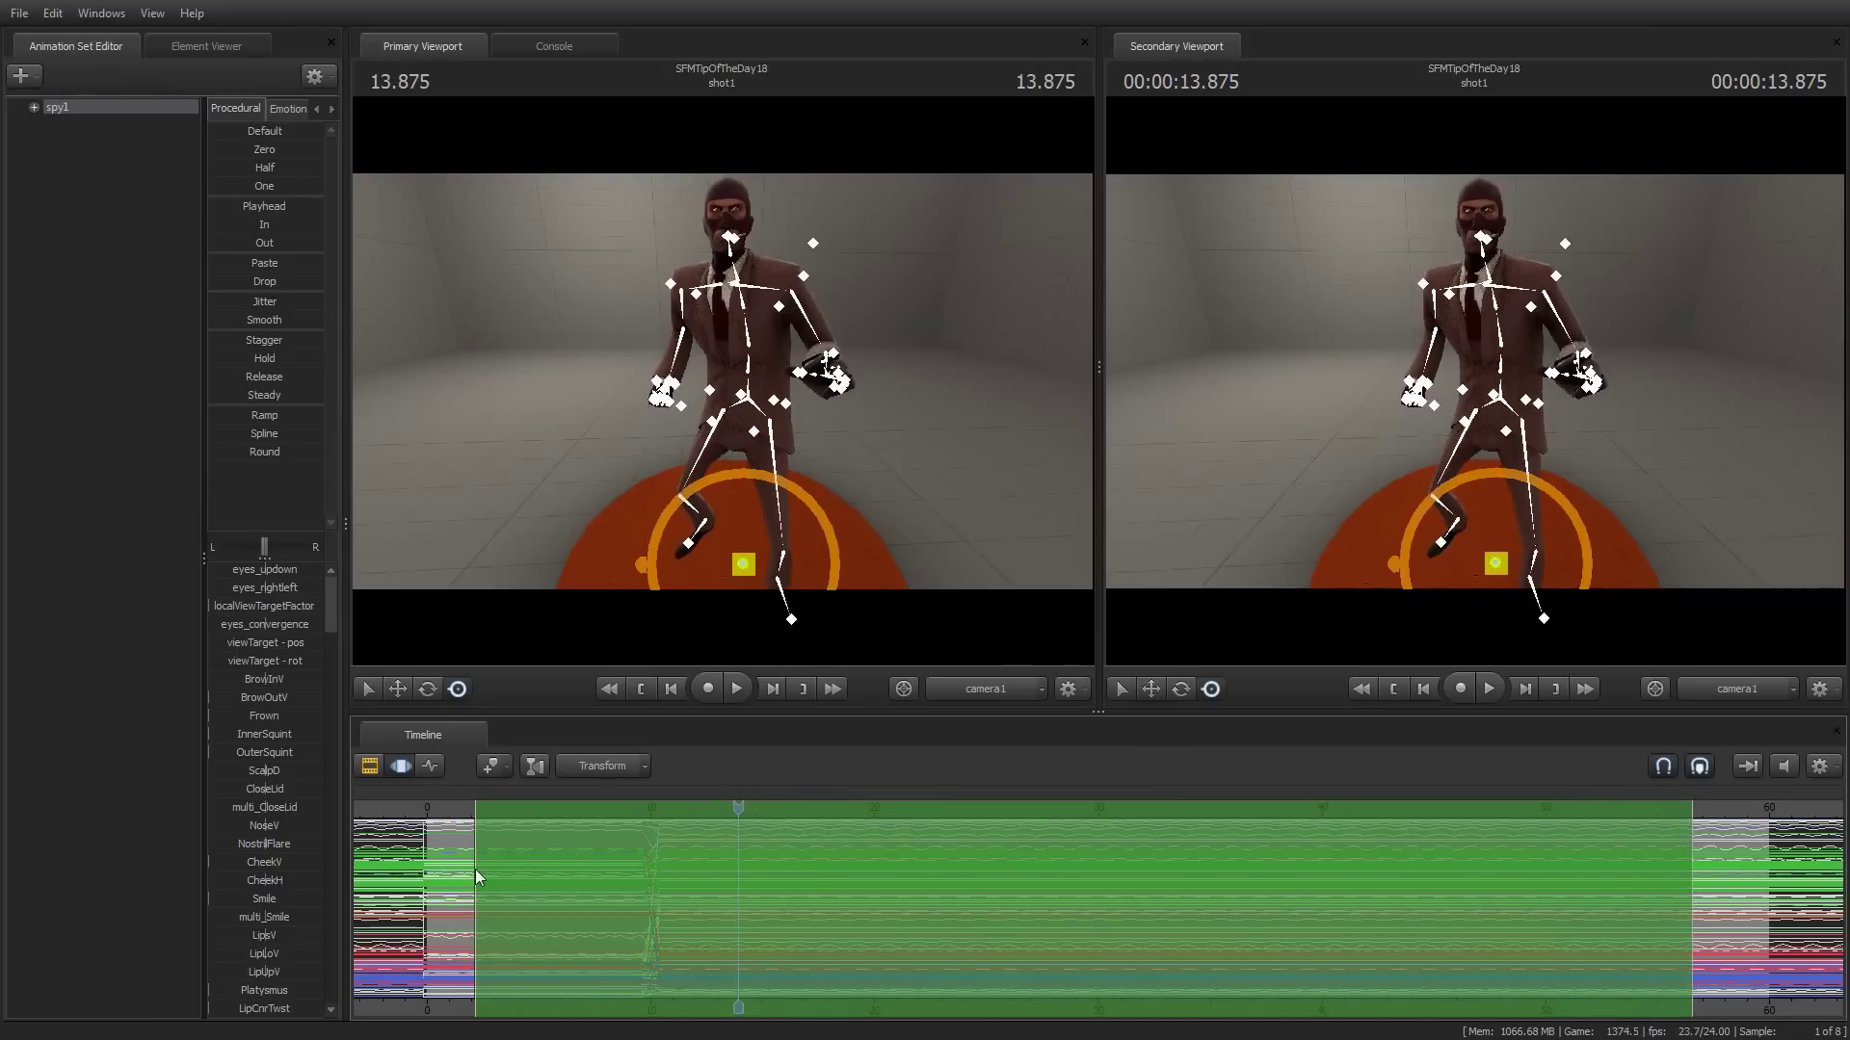
{"action": "left_click", "coordinate": [1685, 877]}
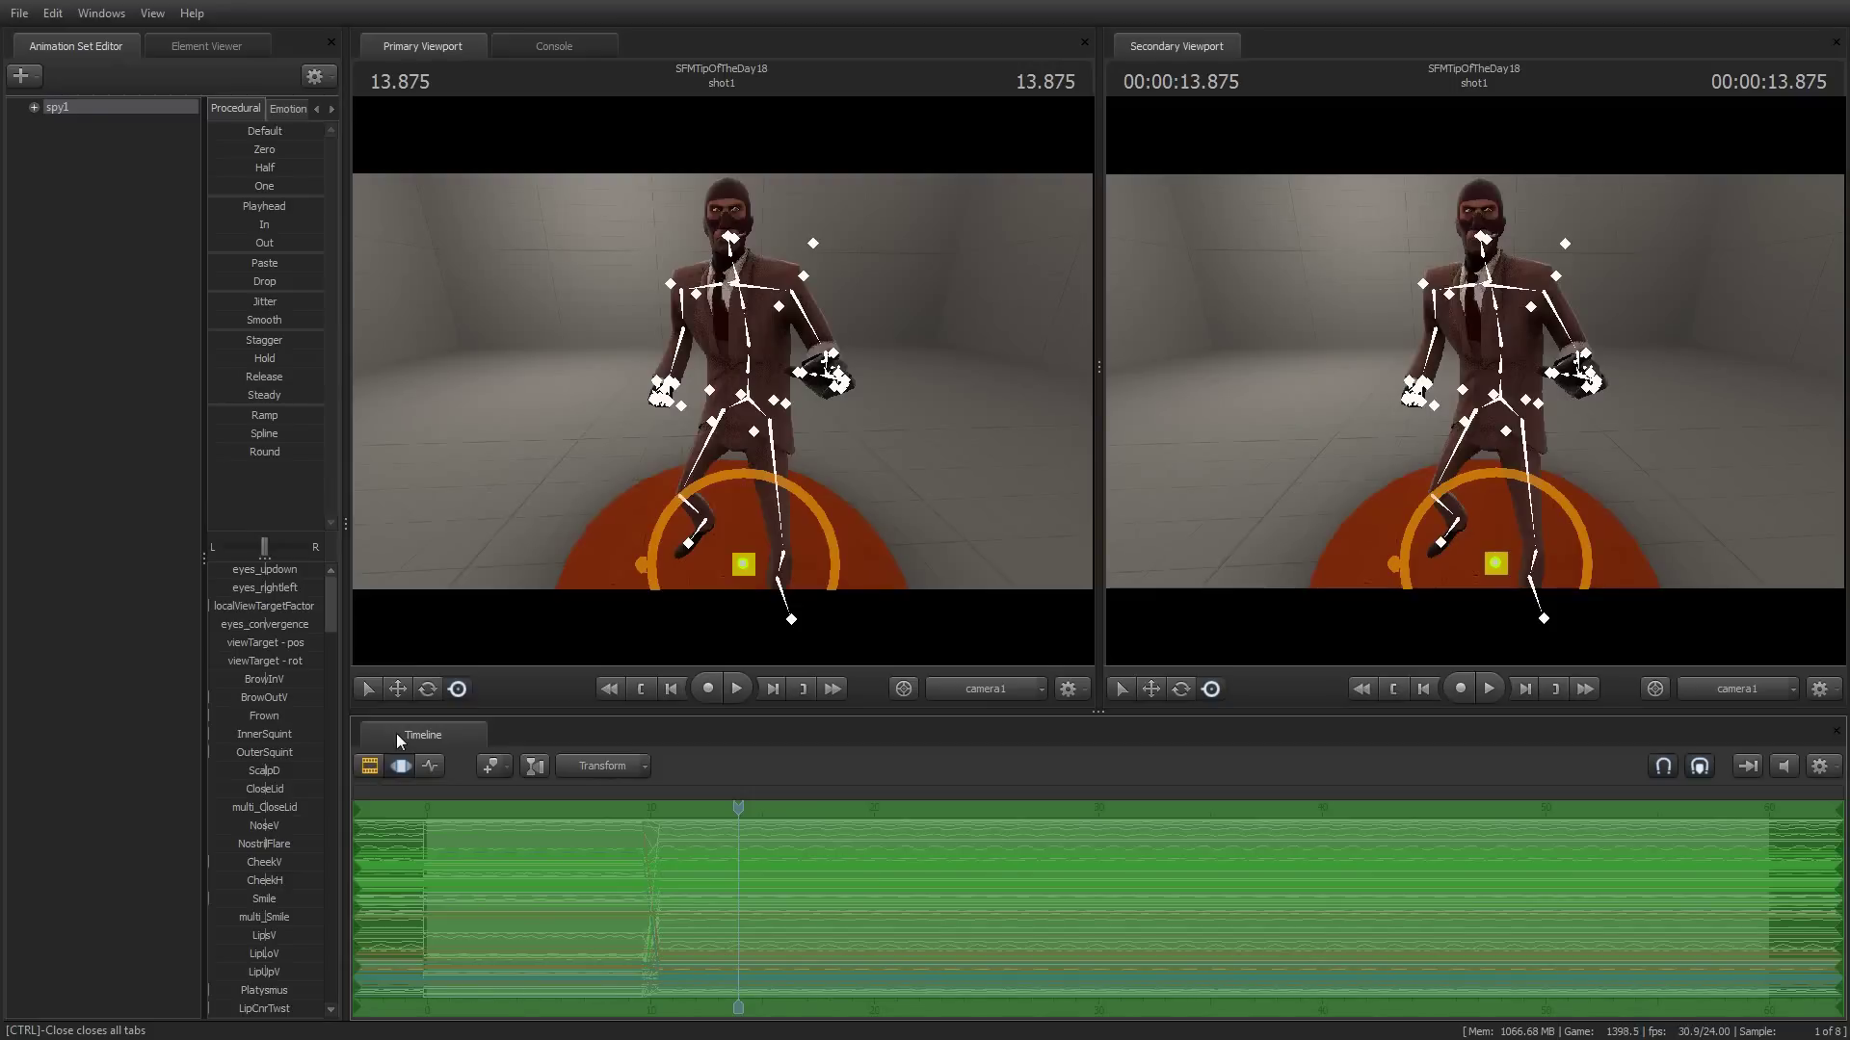
{"action": "left_click", "coordinate": [369, 764]}
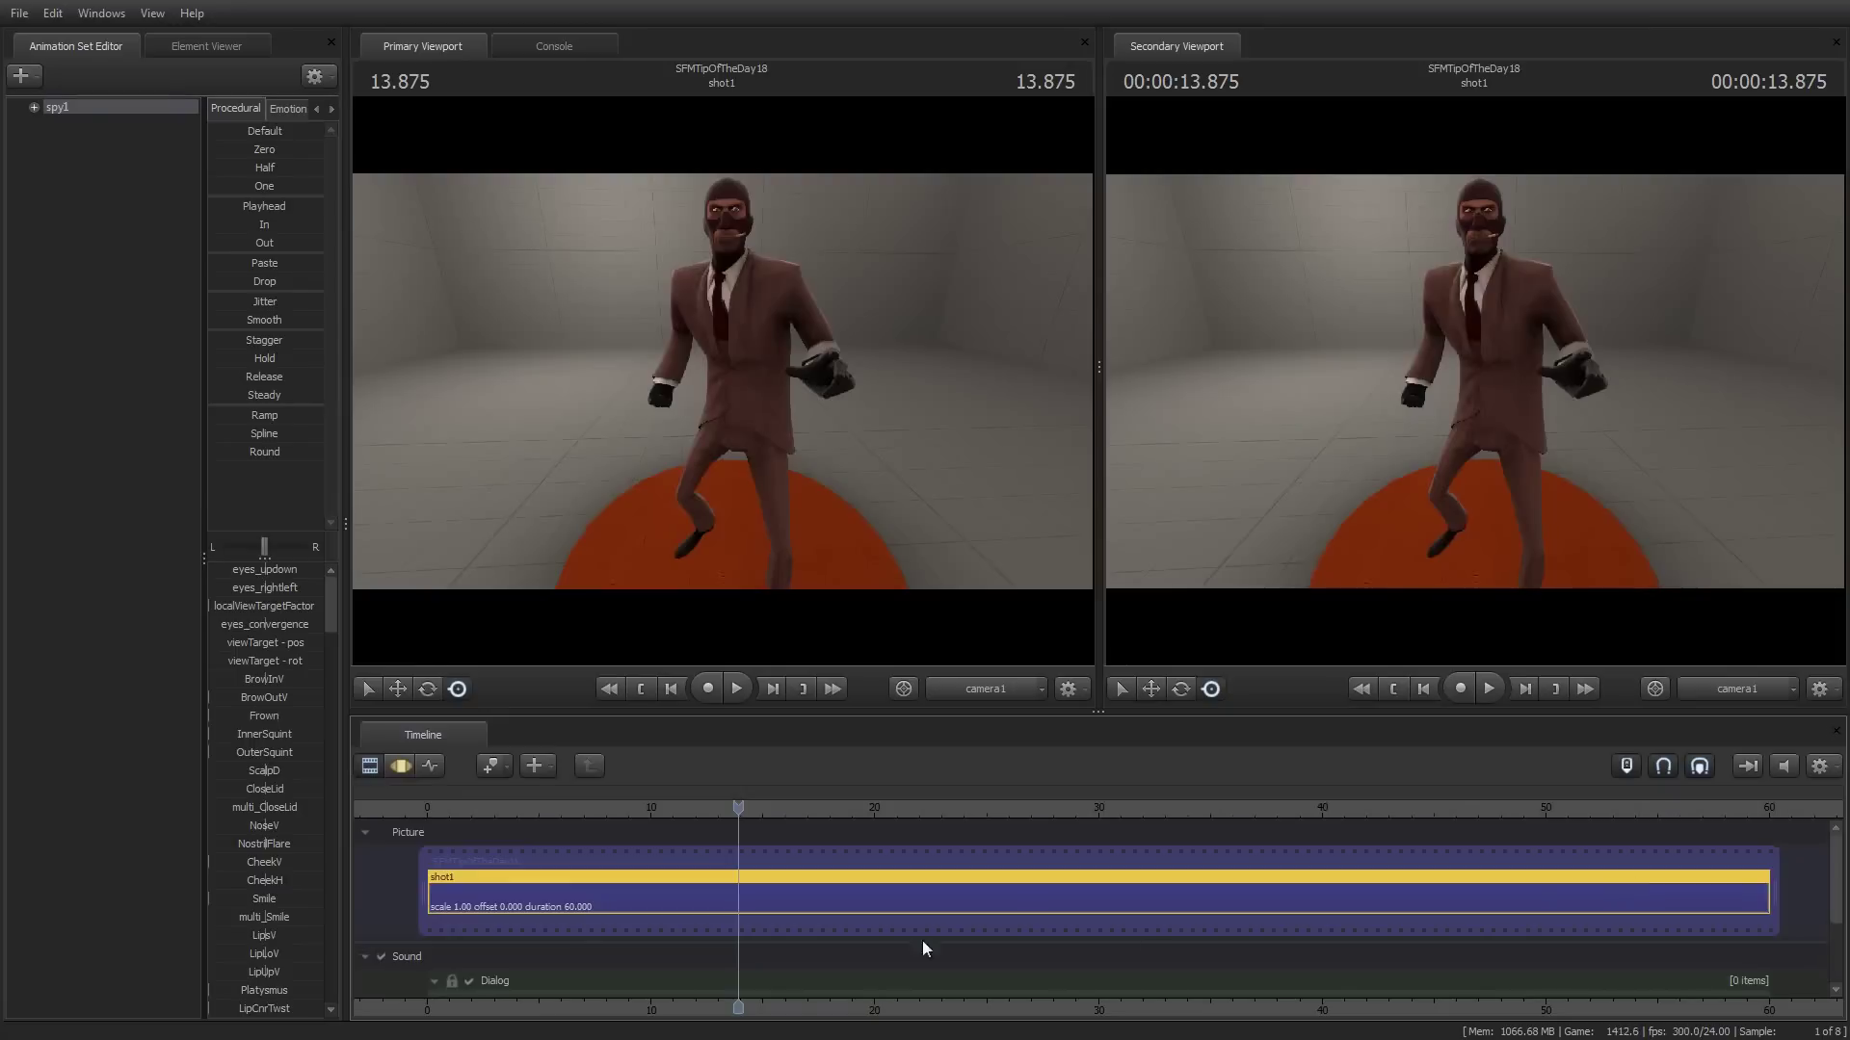
{"action": "left_click", "coordinate": [403, 765]}
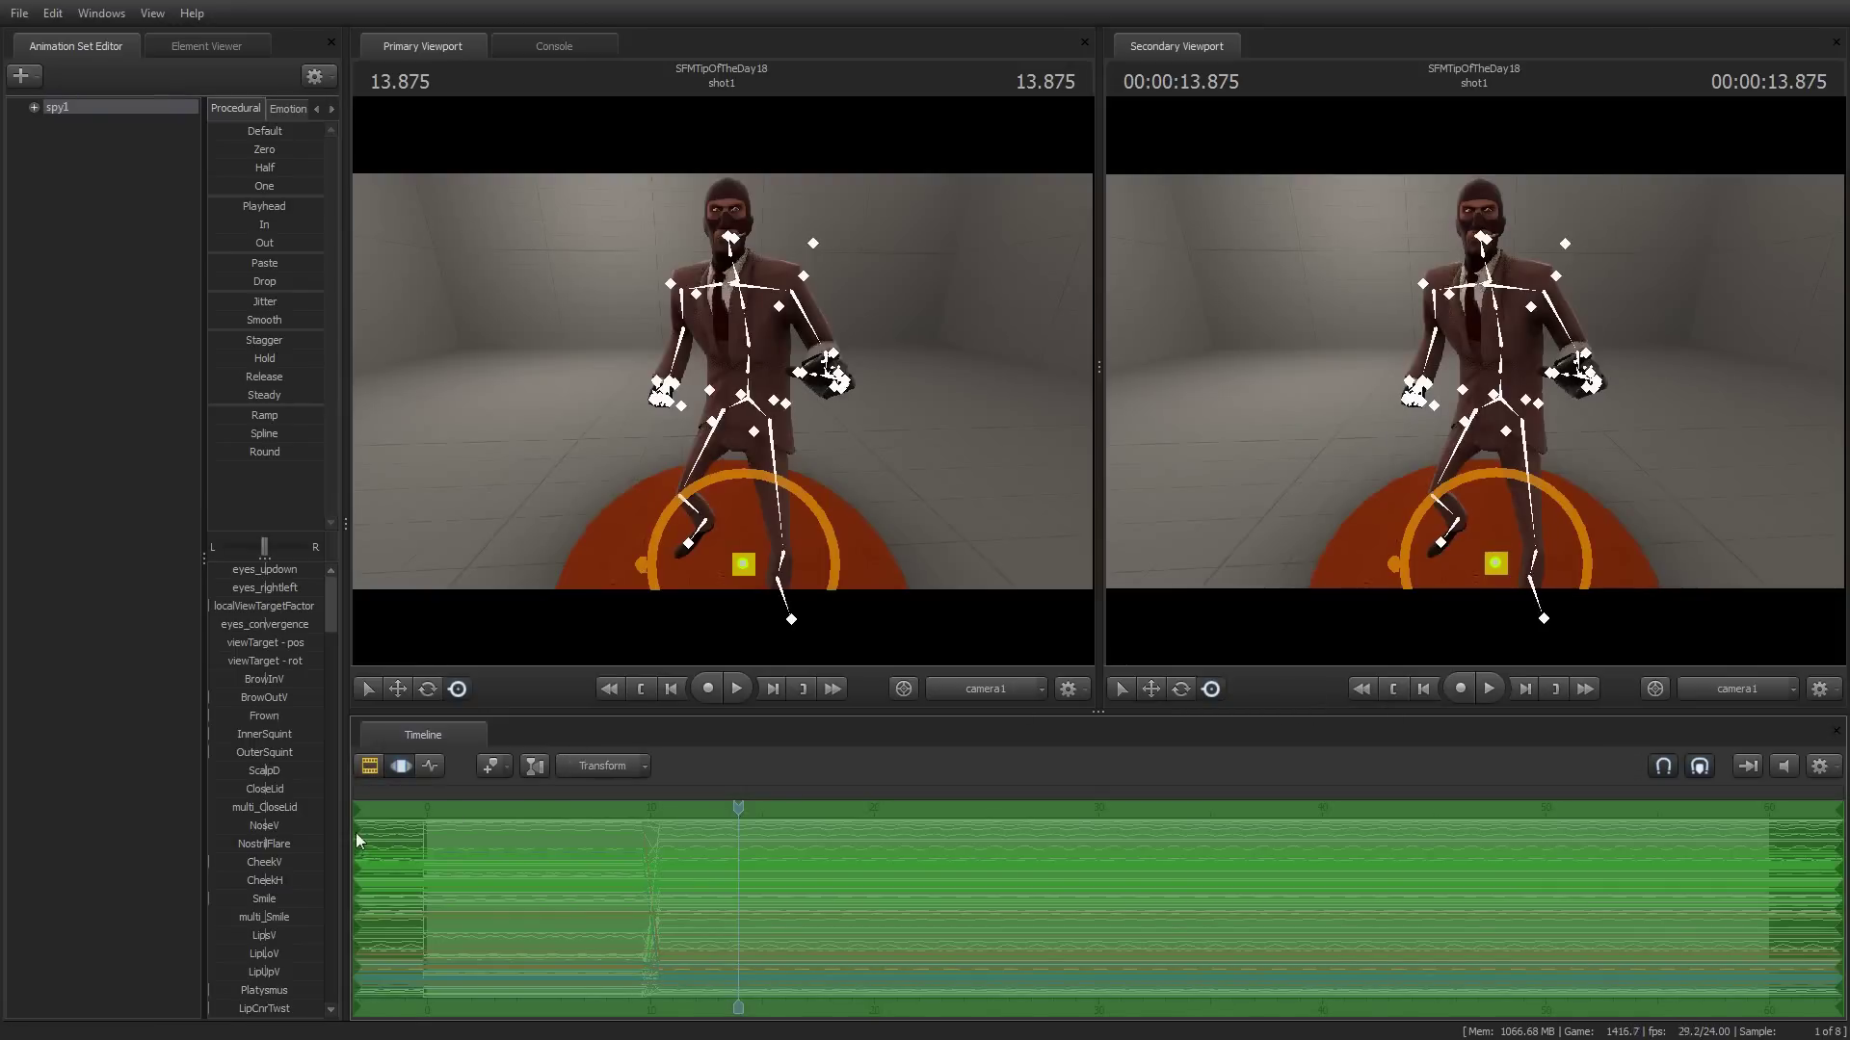
Draw a new time selection across the shot, then clear it with Ctrl+A
{"action": "left_click_drag", "start_coordinate": [355, 832], "coordinate": [545, 850]}
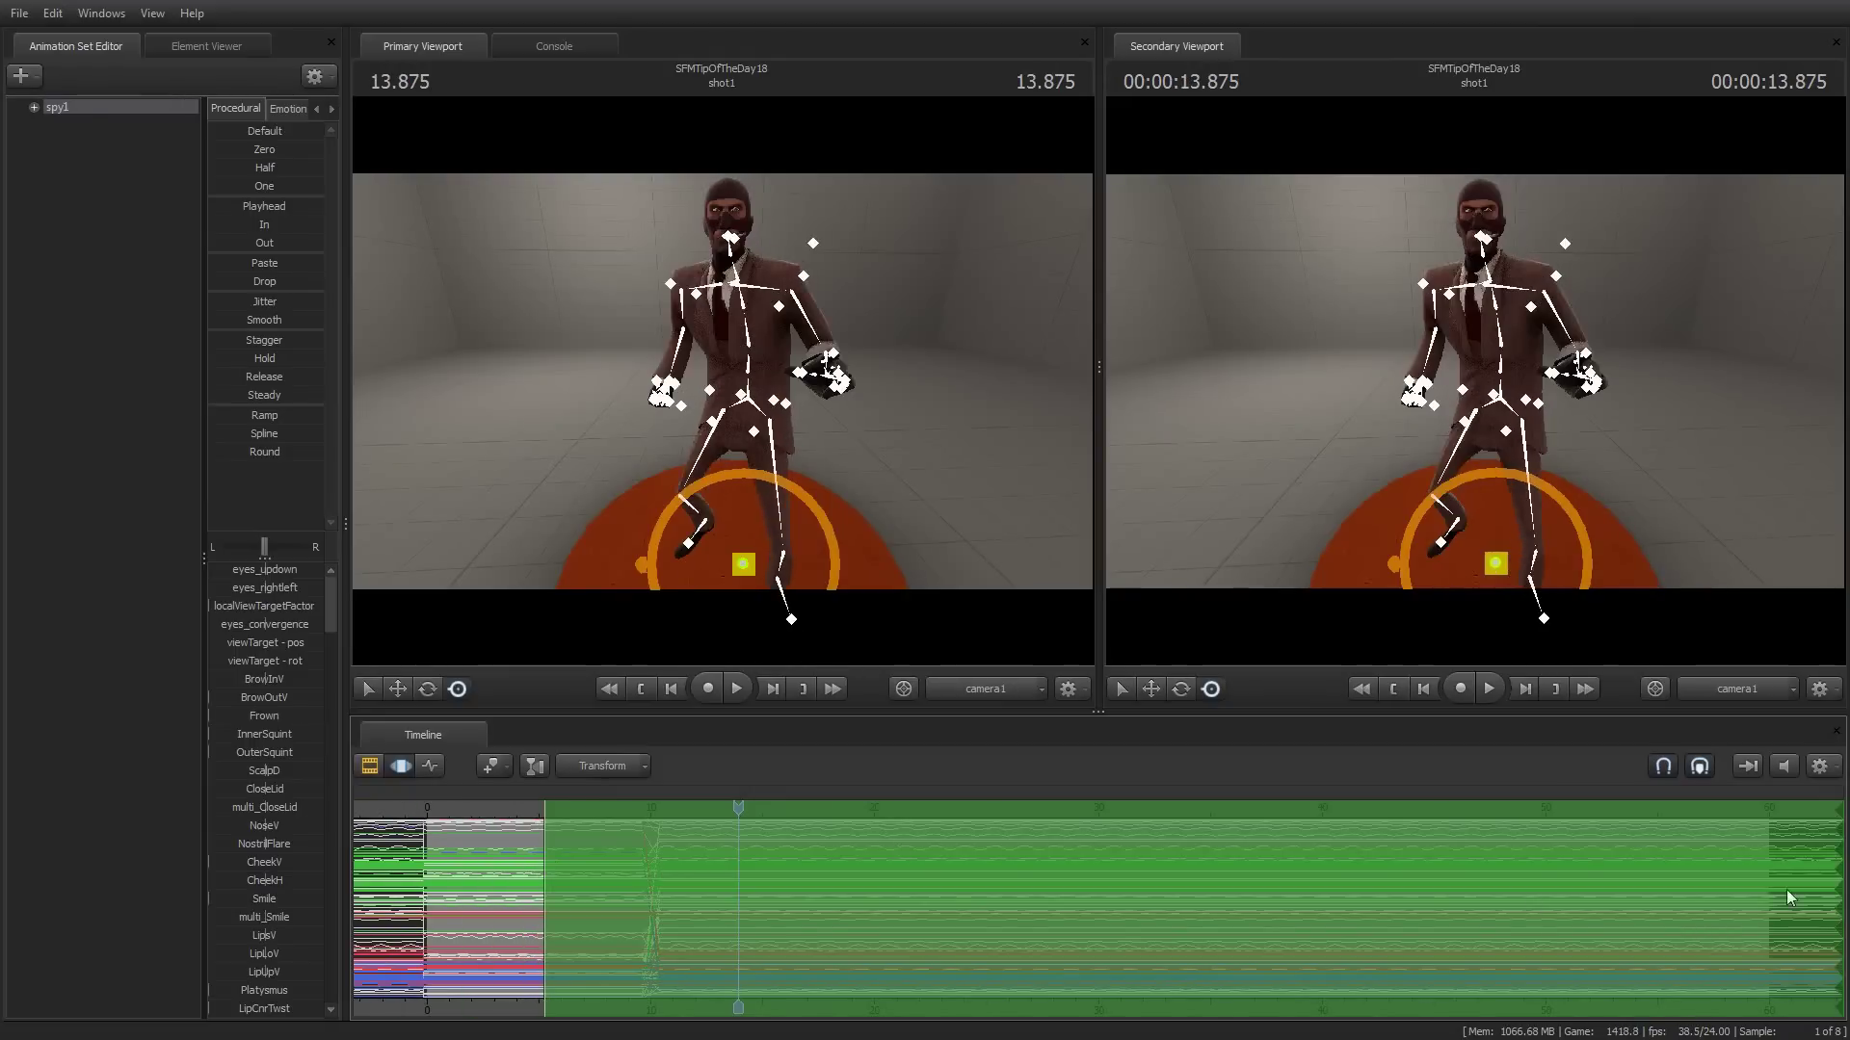
{"action": "left_click_drag", "start_coordinate": [1843, 855], "coordinate": [1632, 861]}
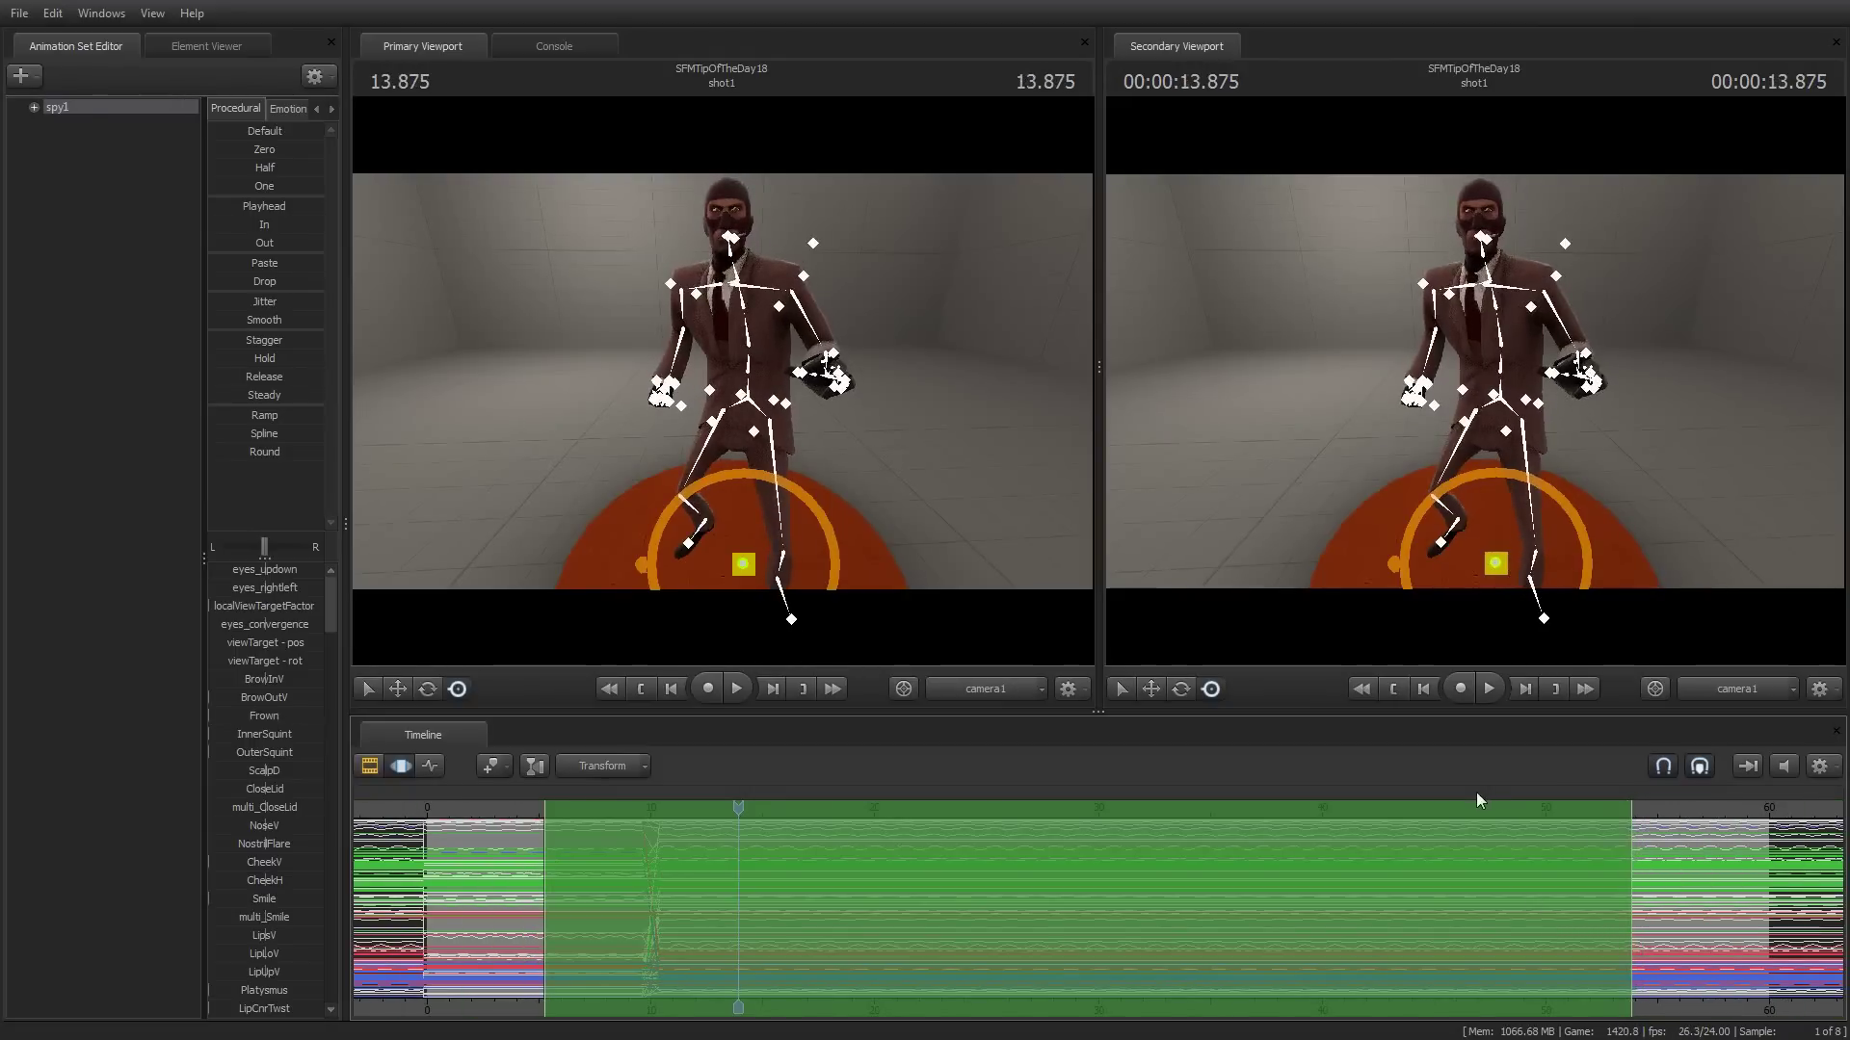
{"action": "key", "text": "ctrl+a"}
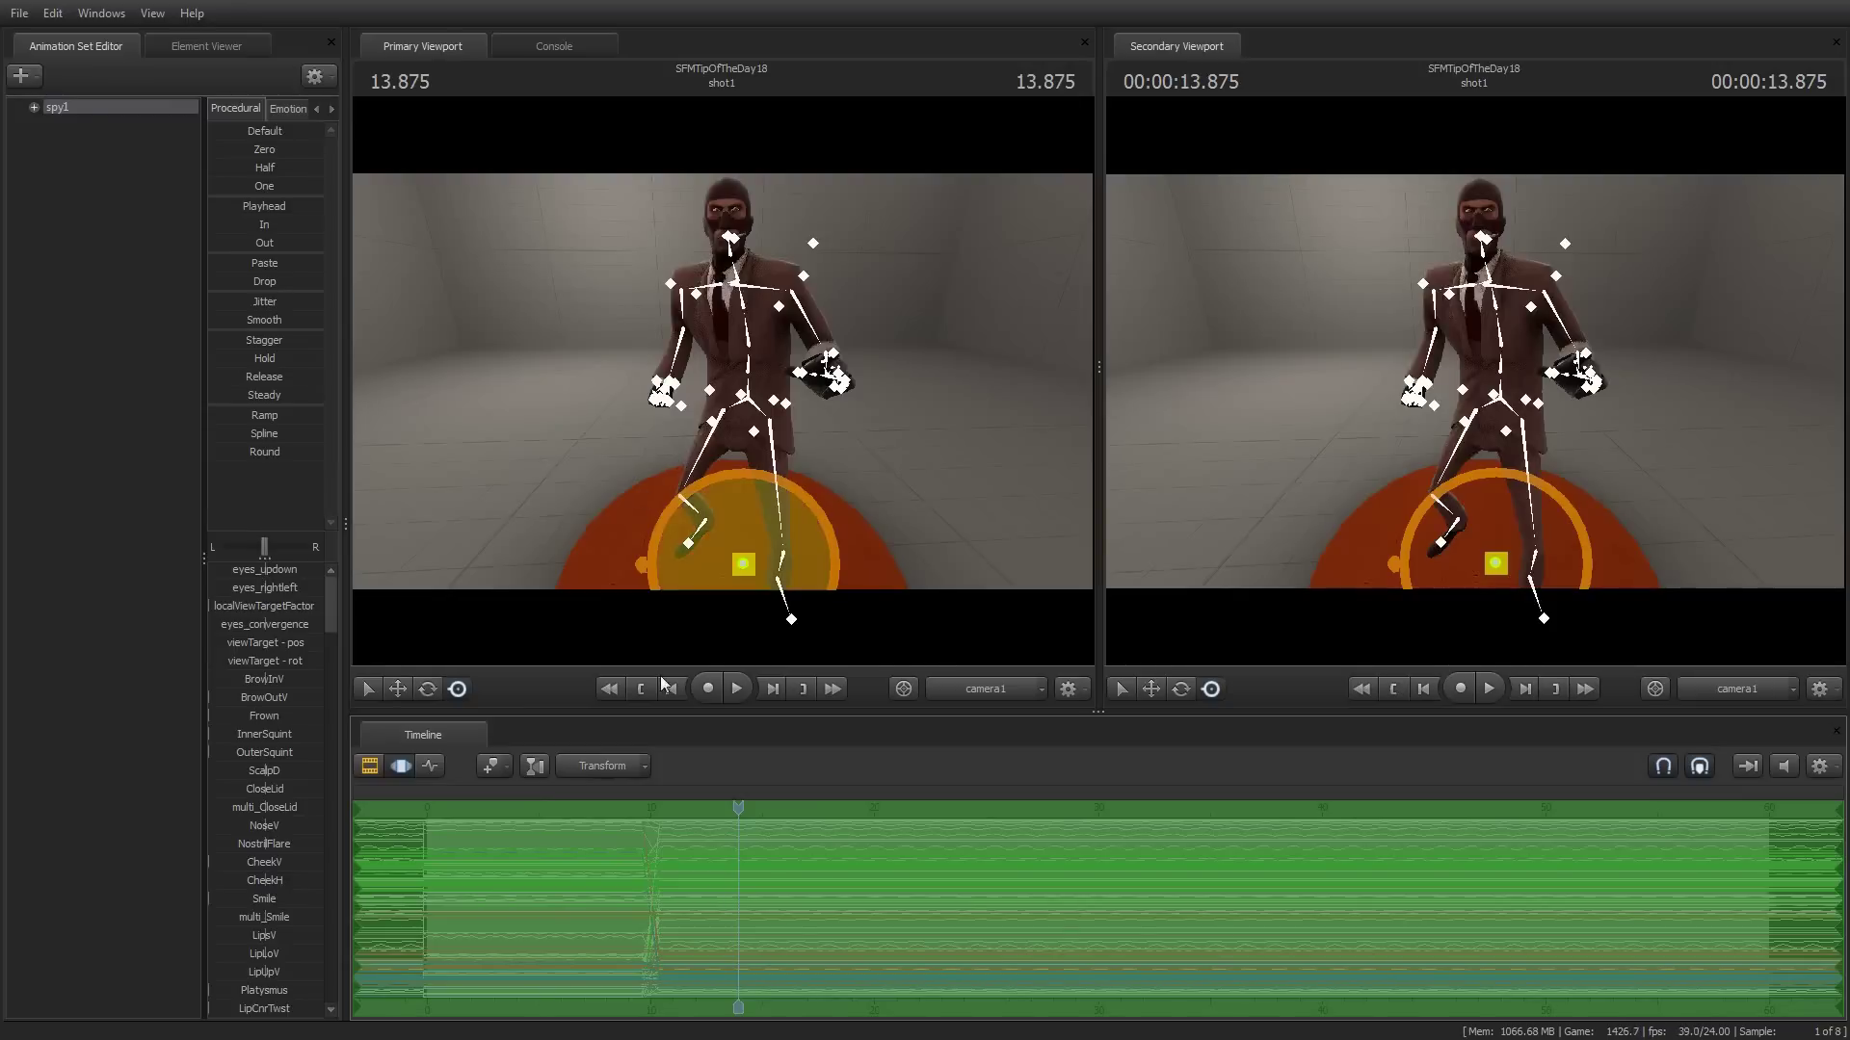
Scrub to about 7.5 seconds, shrink the time selection to a few frames, and view frames 1–32
{"action": "left_click_drag", "start_coordinate": [365, 830], "coordinate": [617, 821]}
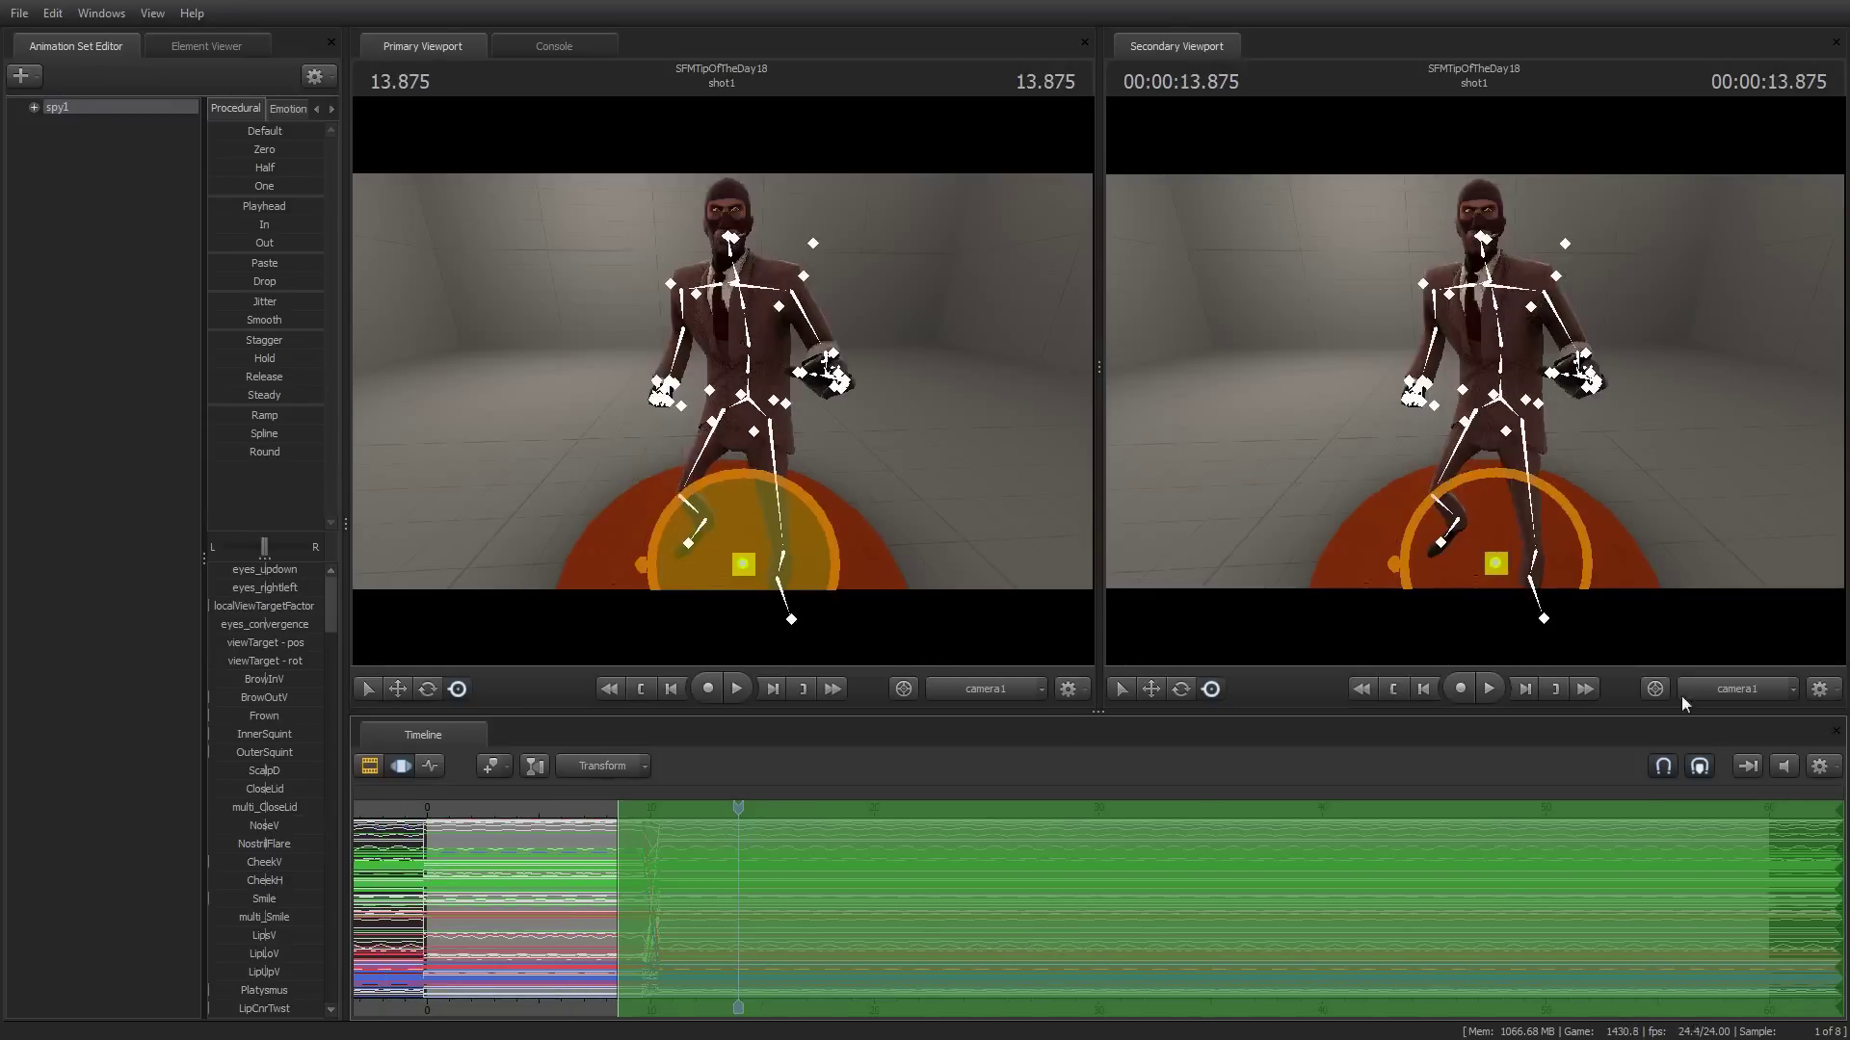
{"action": "left_click_drag", "start_coordinate": [1841, 839], "coordinate": [694, 833]}
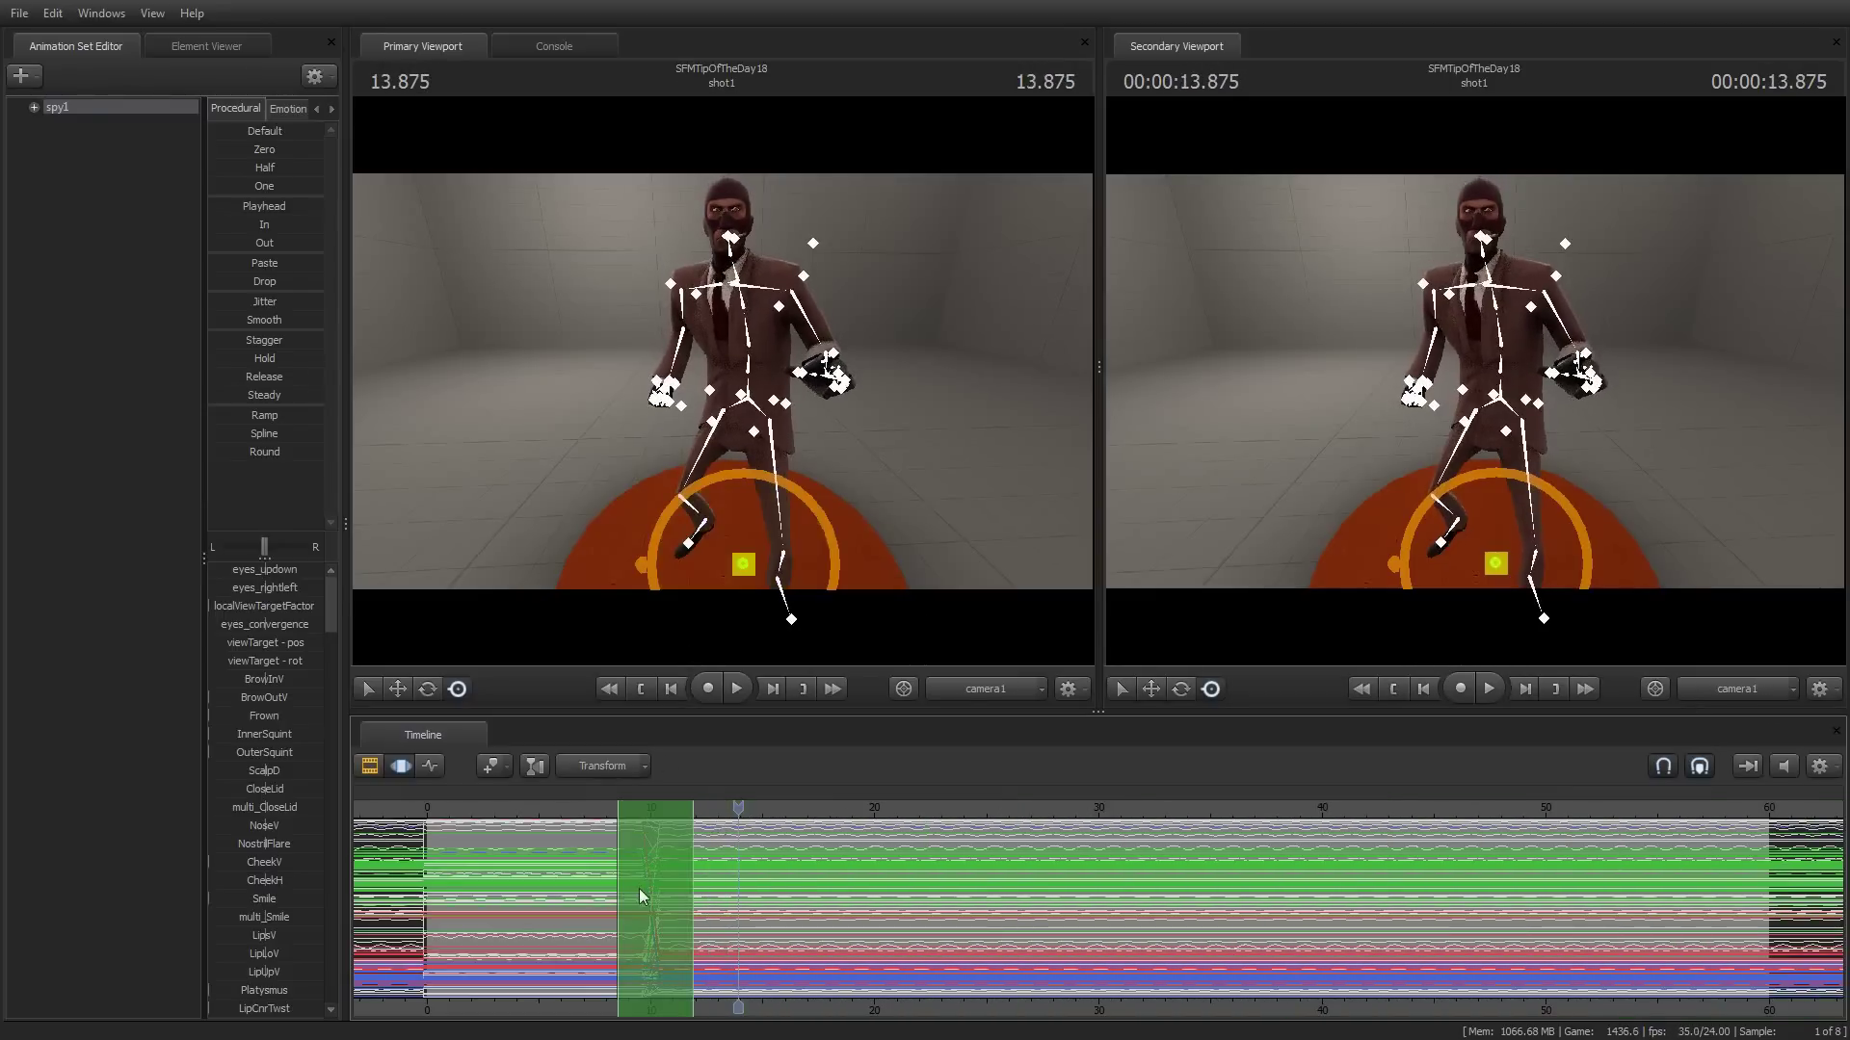
{"action": "scroll", "coordinate": [632, 933], "scroll_direction": "up", "scroll_amount": 4}
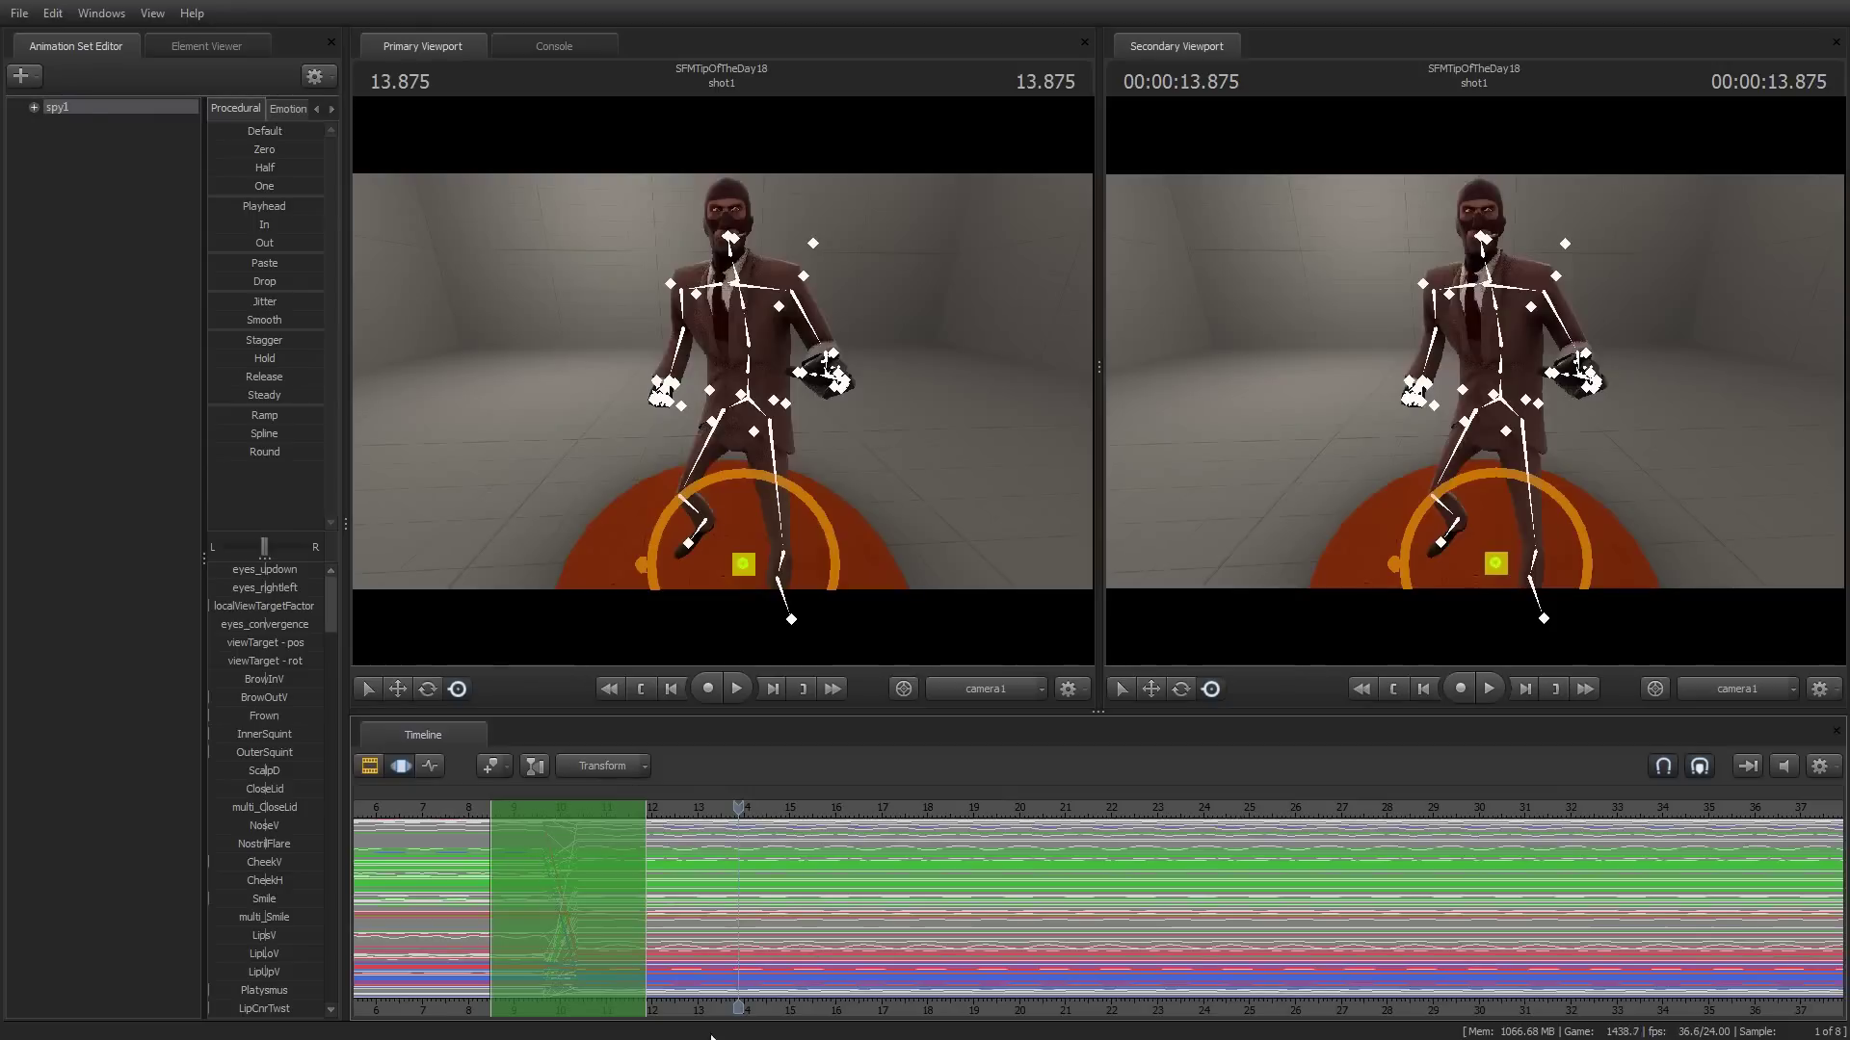
{"action": "middle_click_drag", "start_coordinate": [884, 1016], "coordinate": [1132, 1015]}
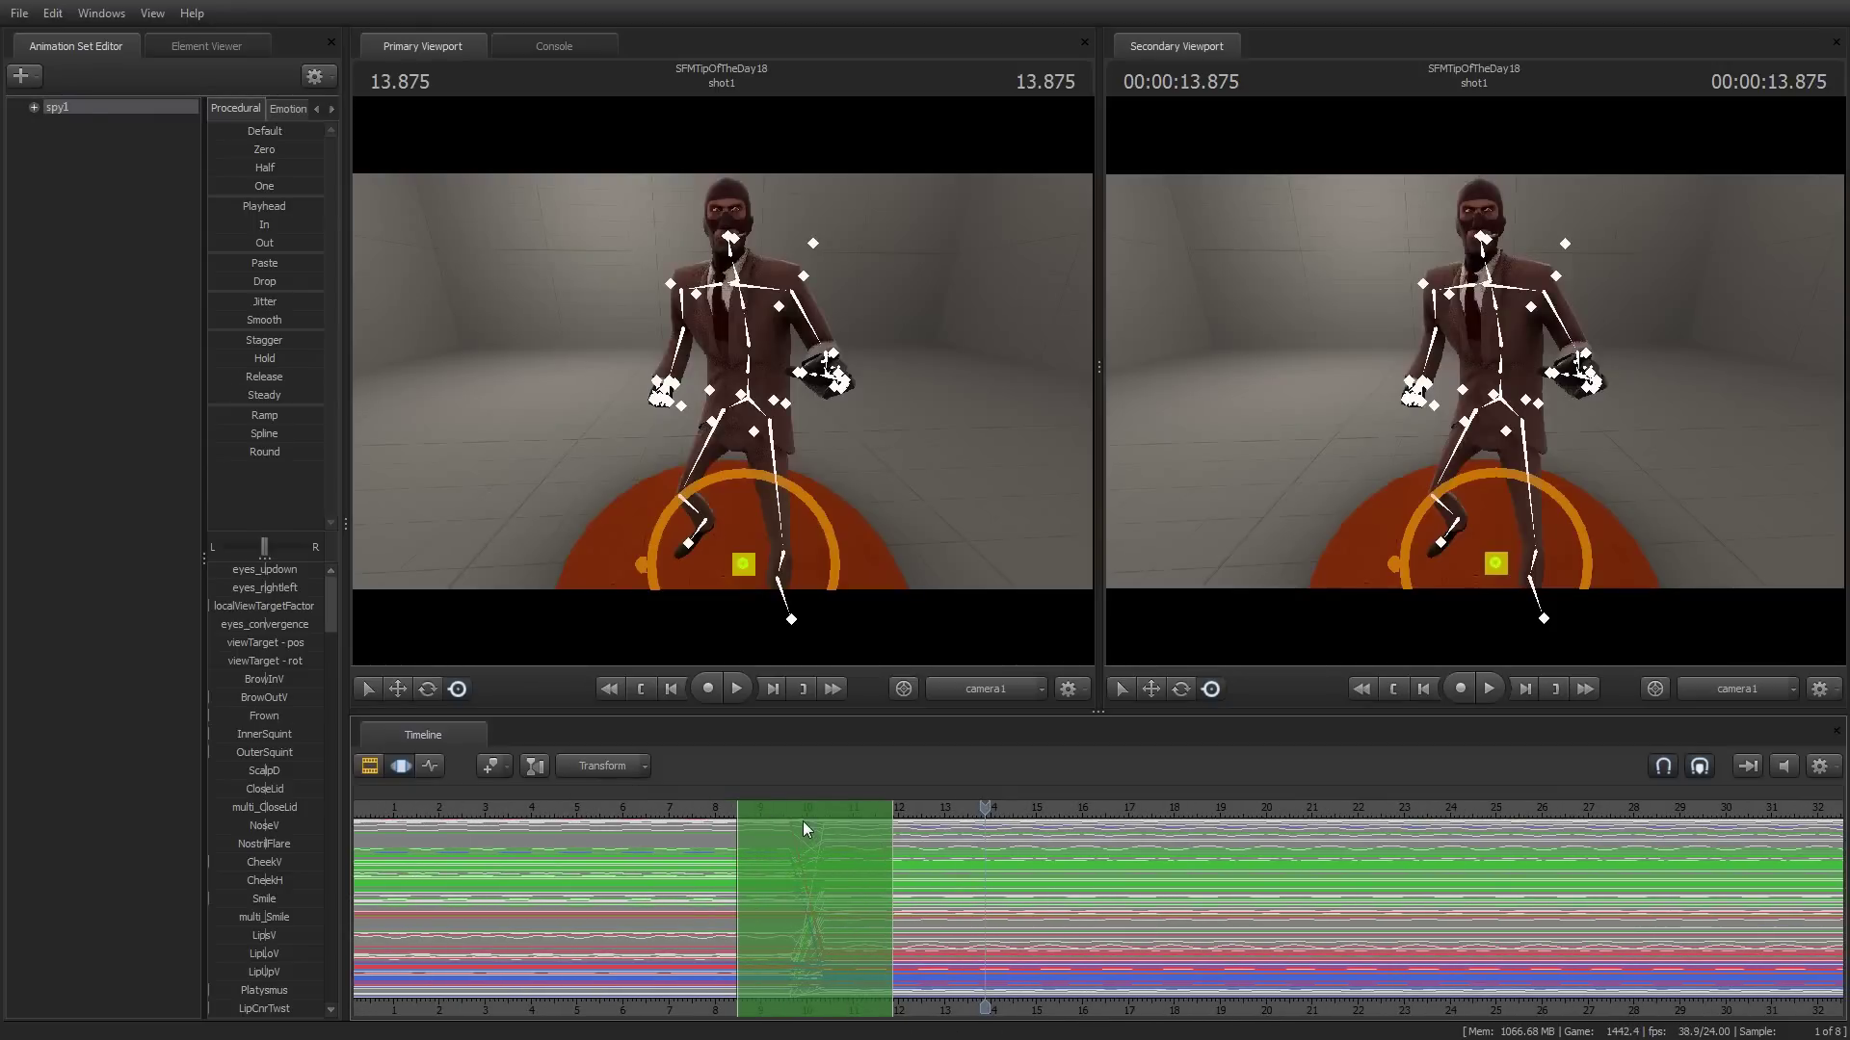
{"action": "left_click", "coordinate": [53, 14]}
{"action": "left_click", "coordinate": [84, 103]}
Shift the time selection slightly later, blend in the stored pose with Paste, and play it back
{"action": "left_click_drag", "start_coordinate": [815, 808], "coordinate": [863, 808]}
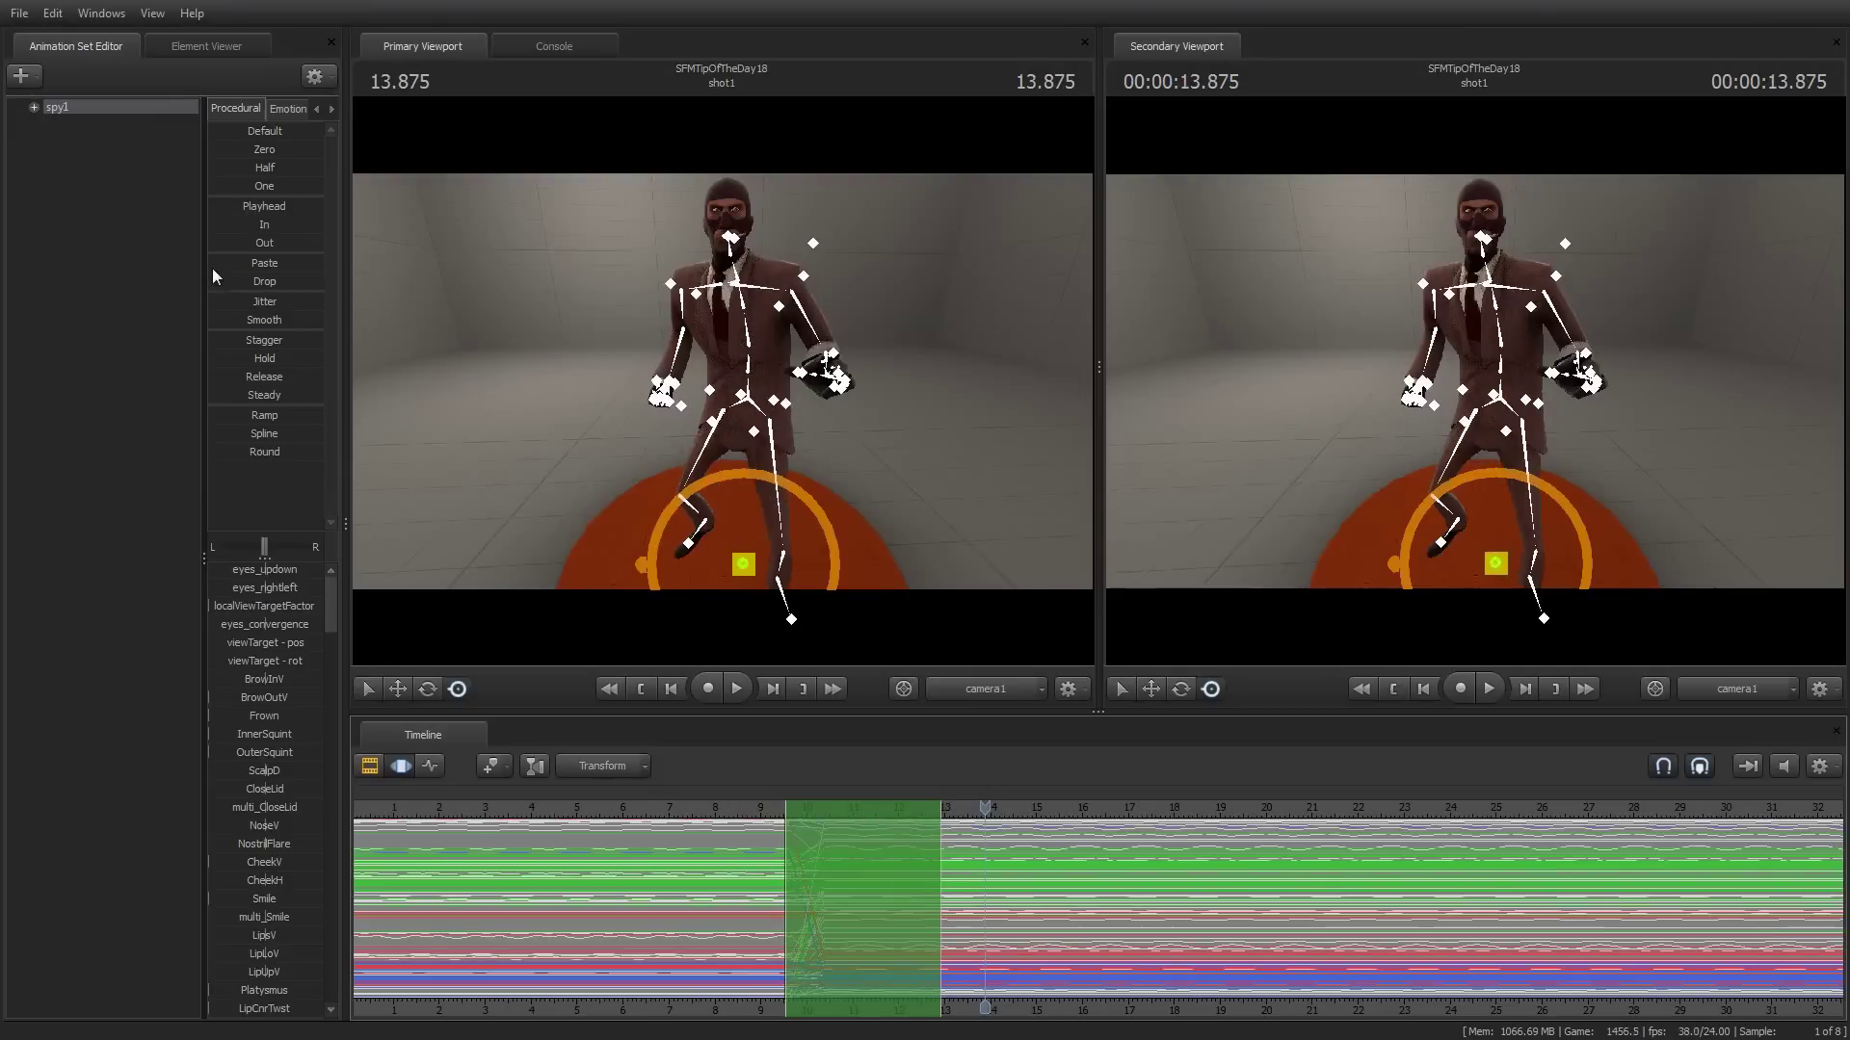
{"action": "left_click_drag", "start_coordinate": [214, 262], "coordinate": [232, 262]}
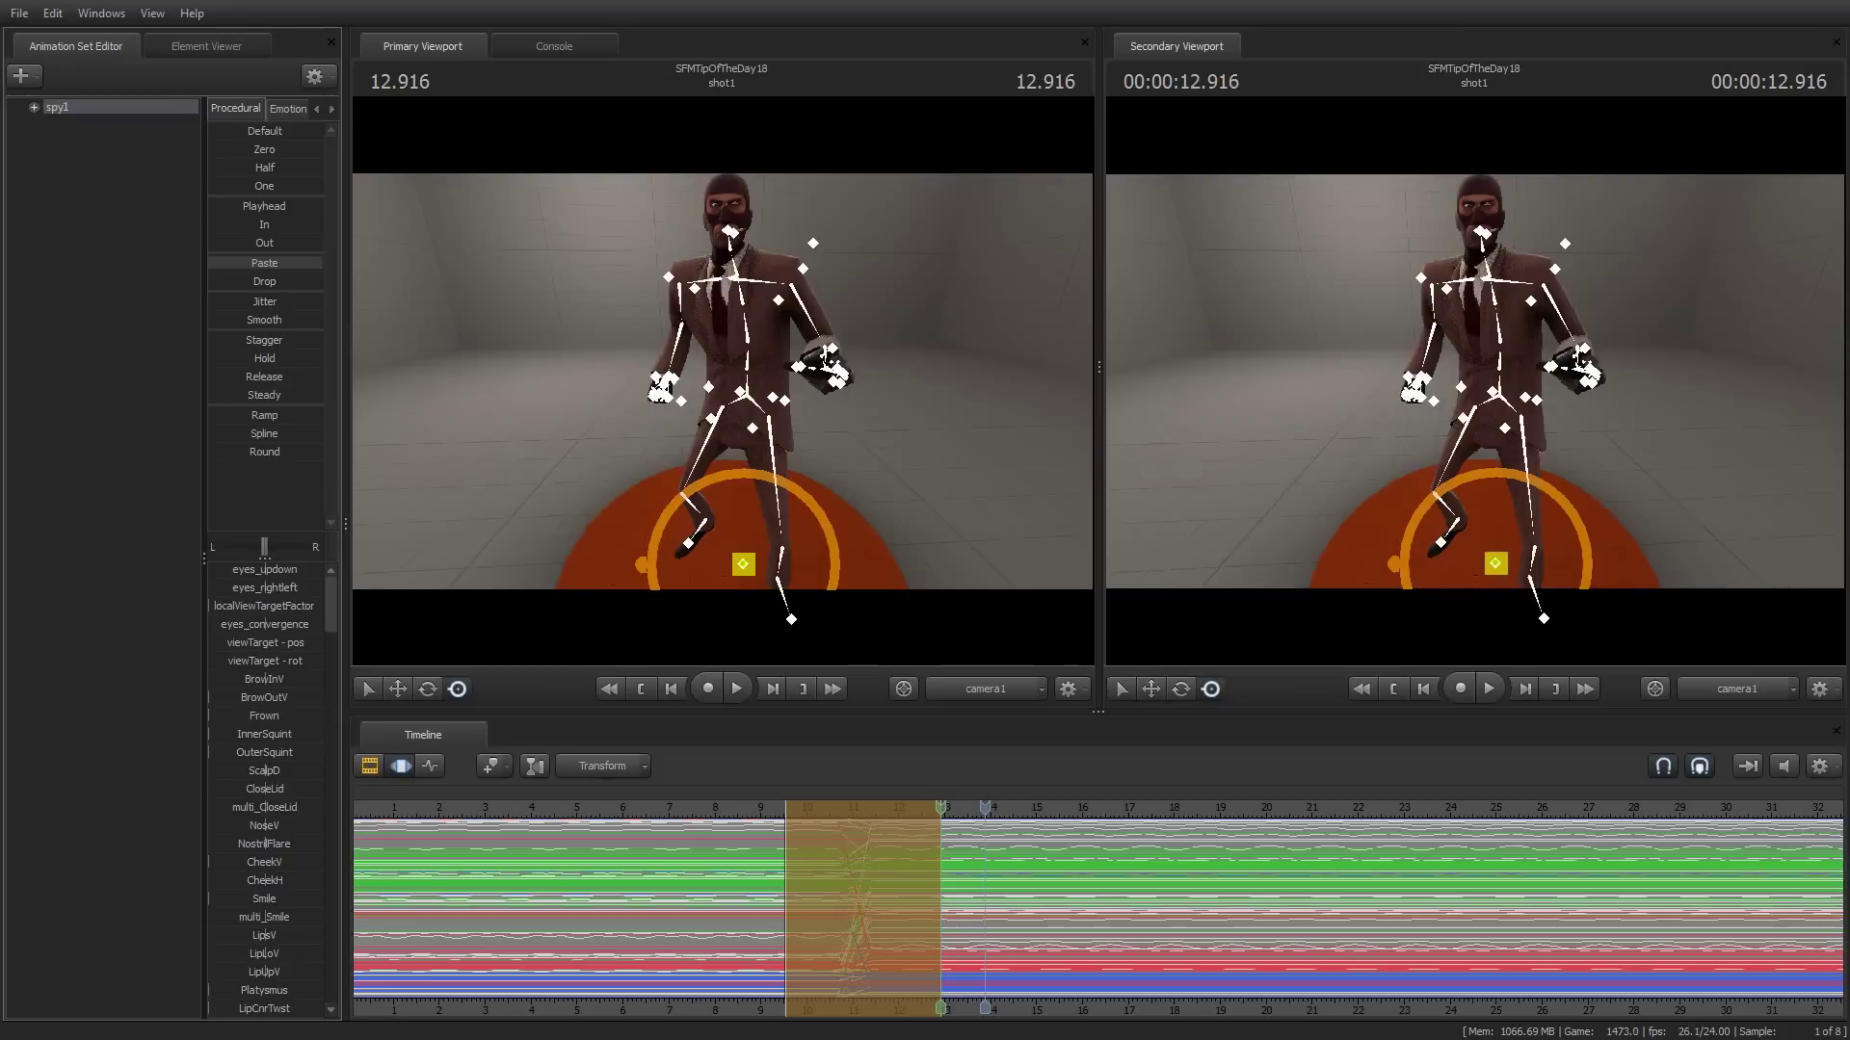
{"action": "key", "text": "Up"}
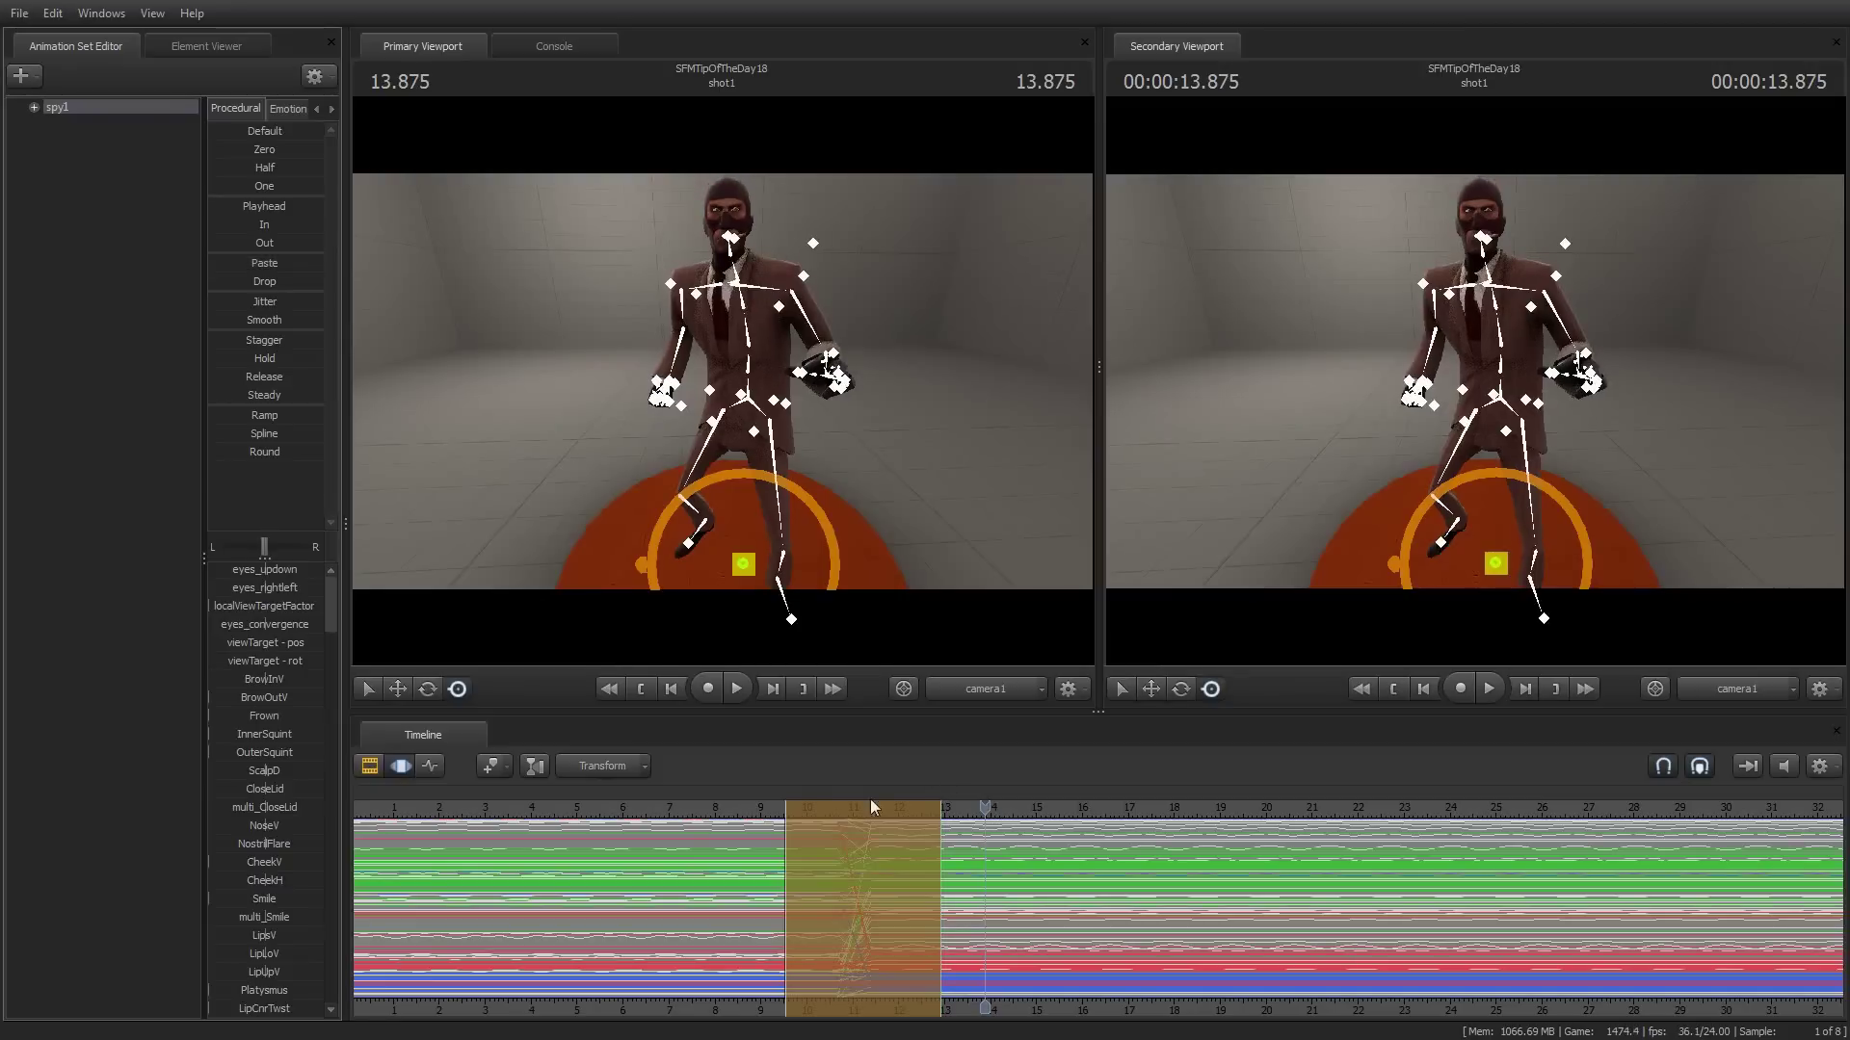
{"action": "left_click", "coordinate": [650, 807]}
{"action": "key", "text": "space"}
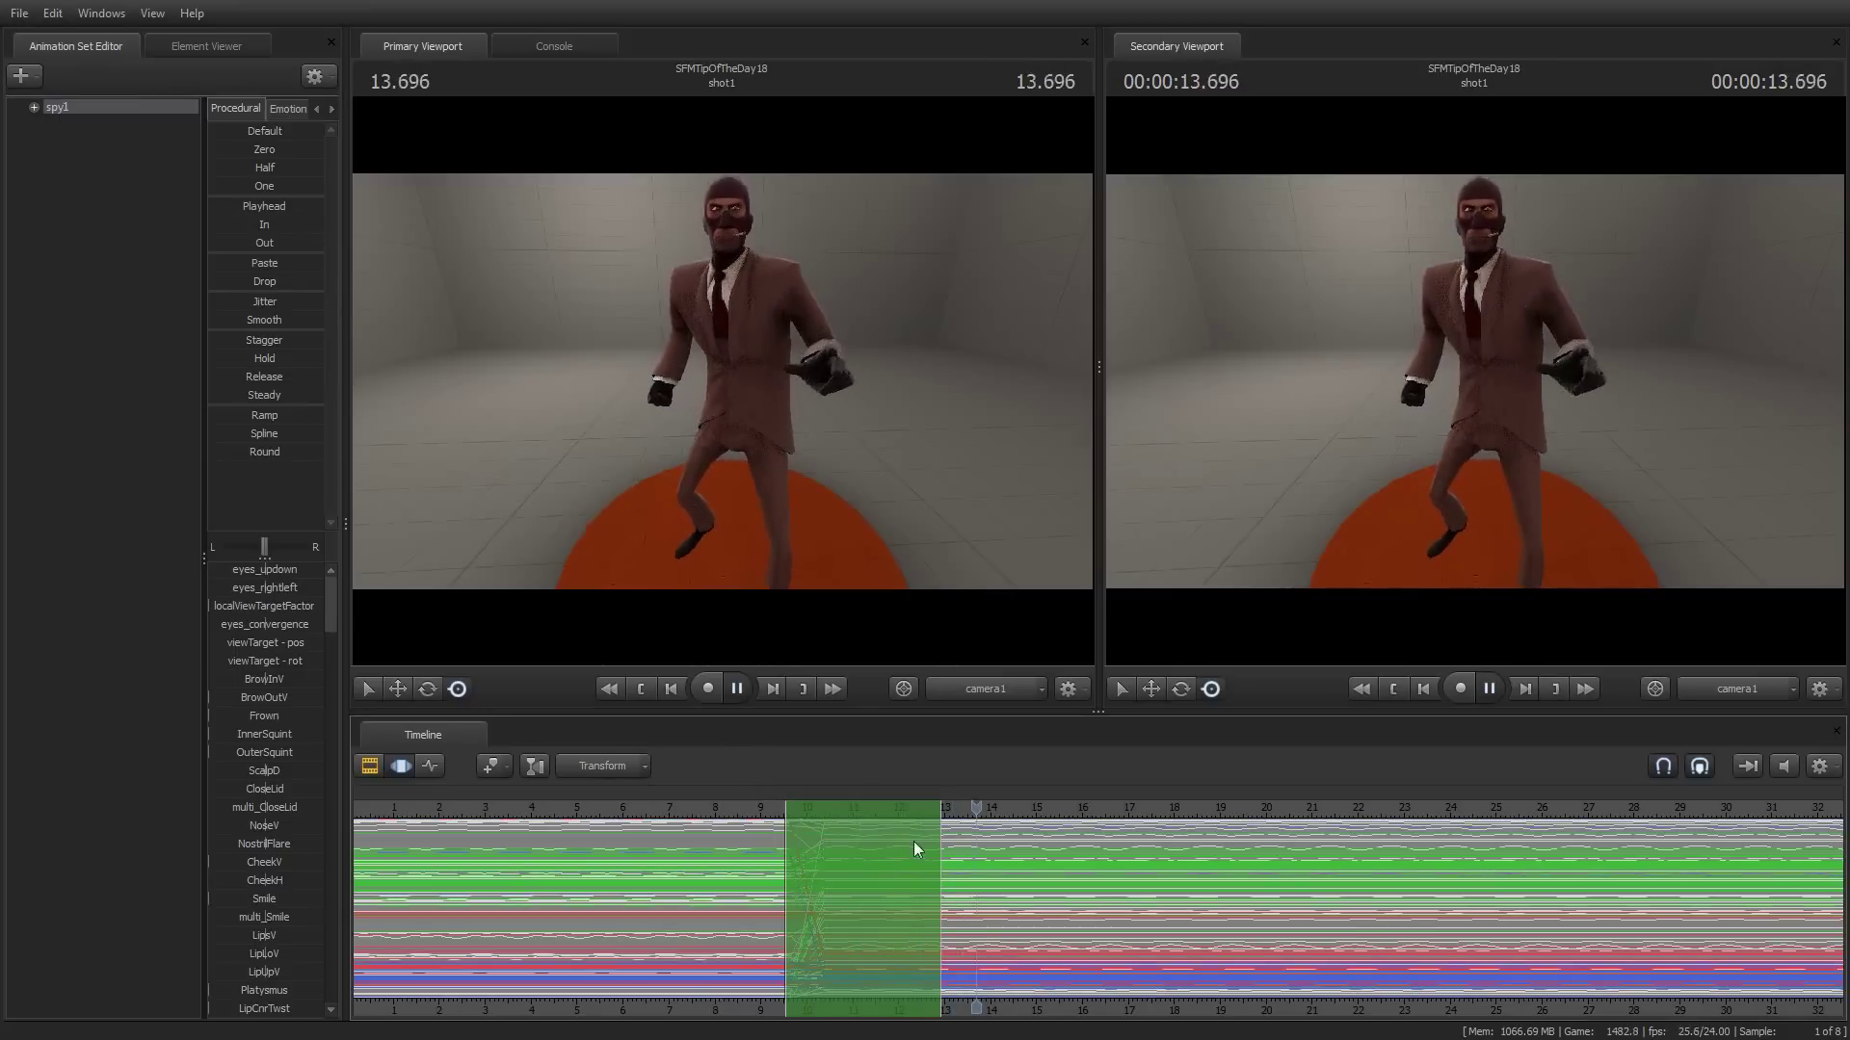
{"action": "key", "text": "space"}
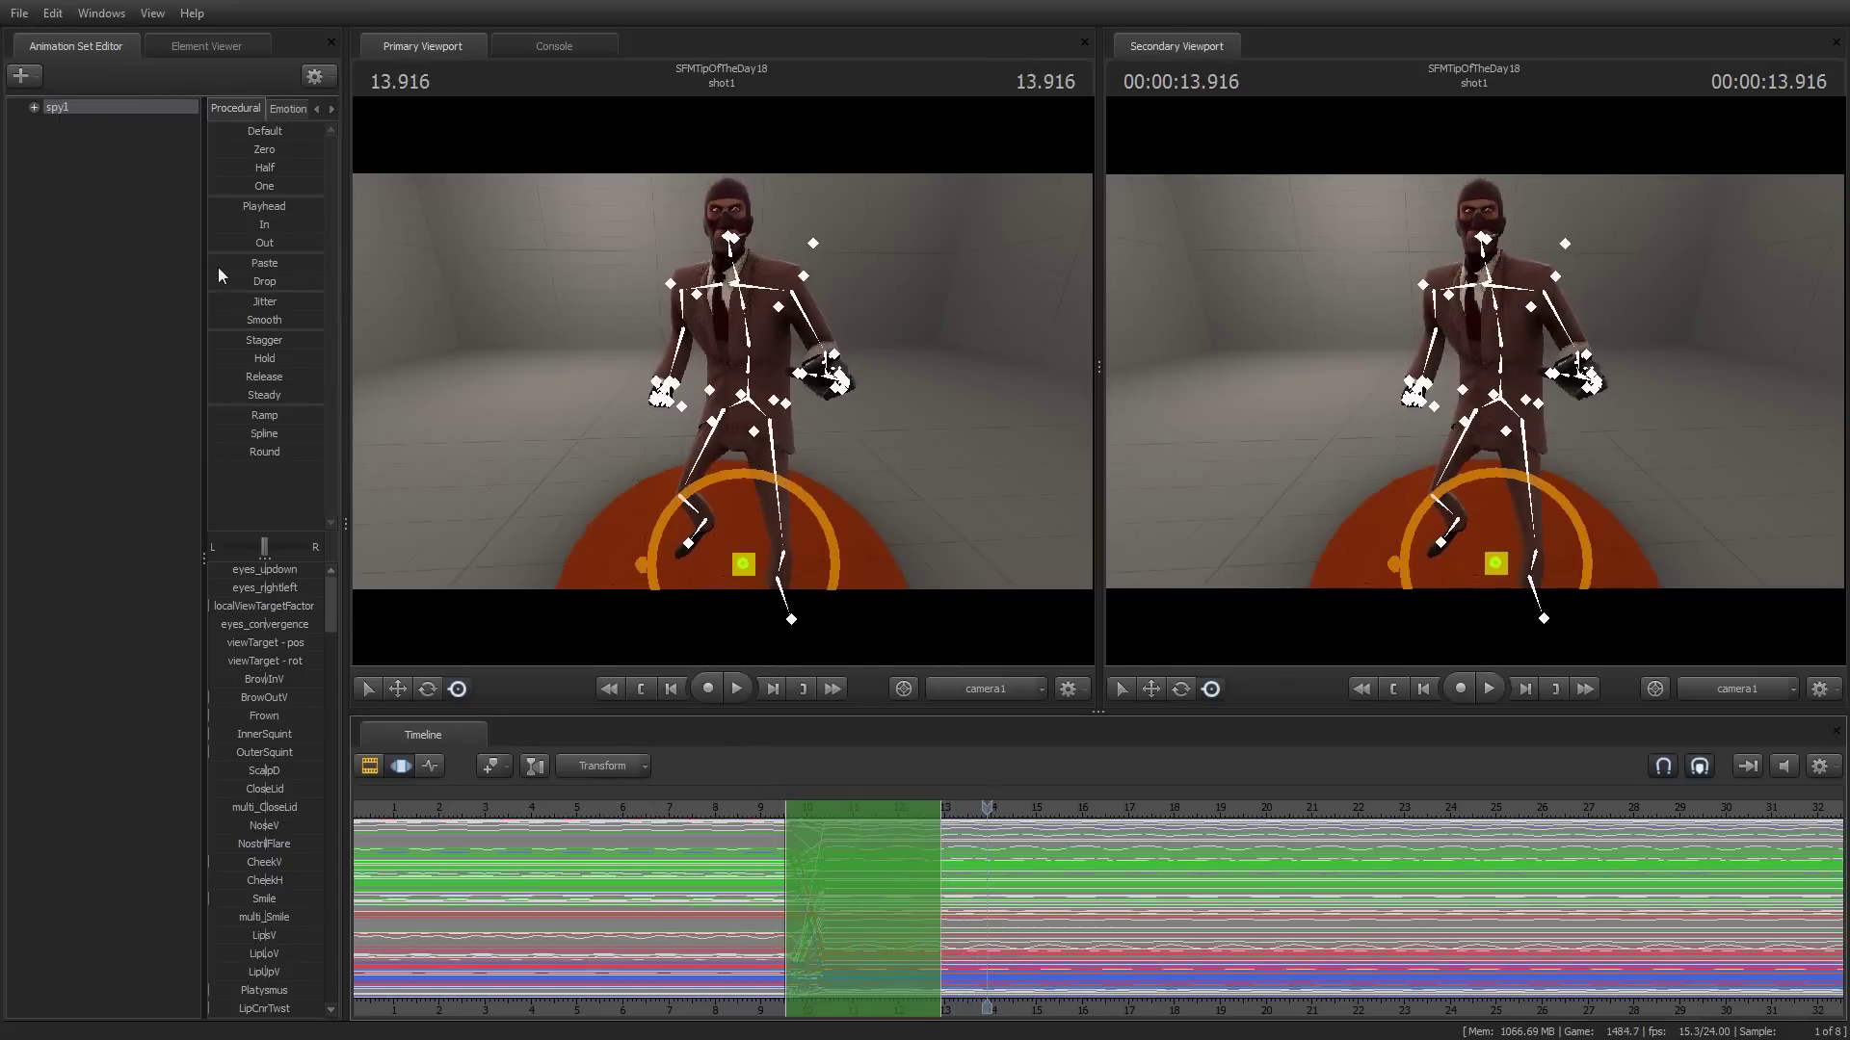
Apply Paste across the selection again and replay the transition
{"action": "left_click", "coordinate": [219, 268]}
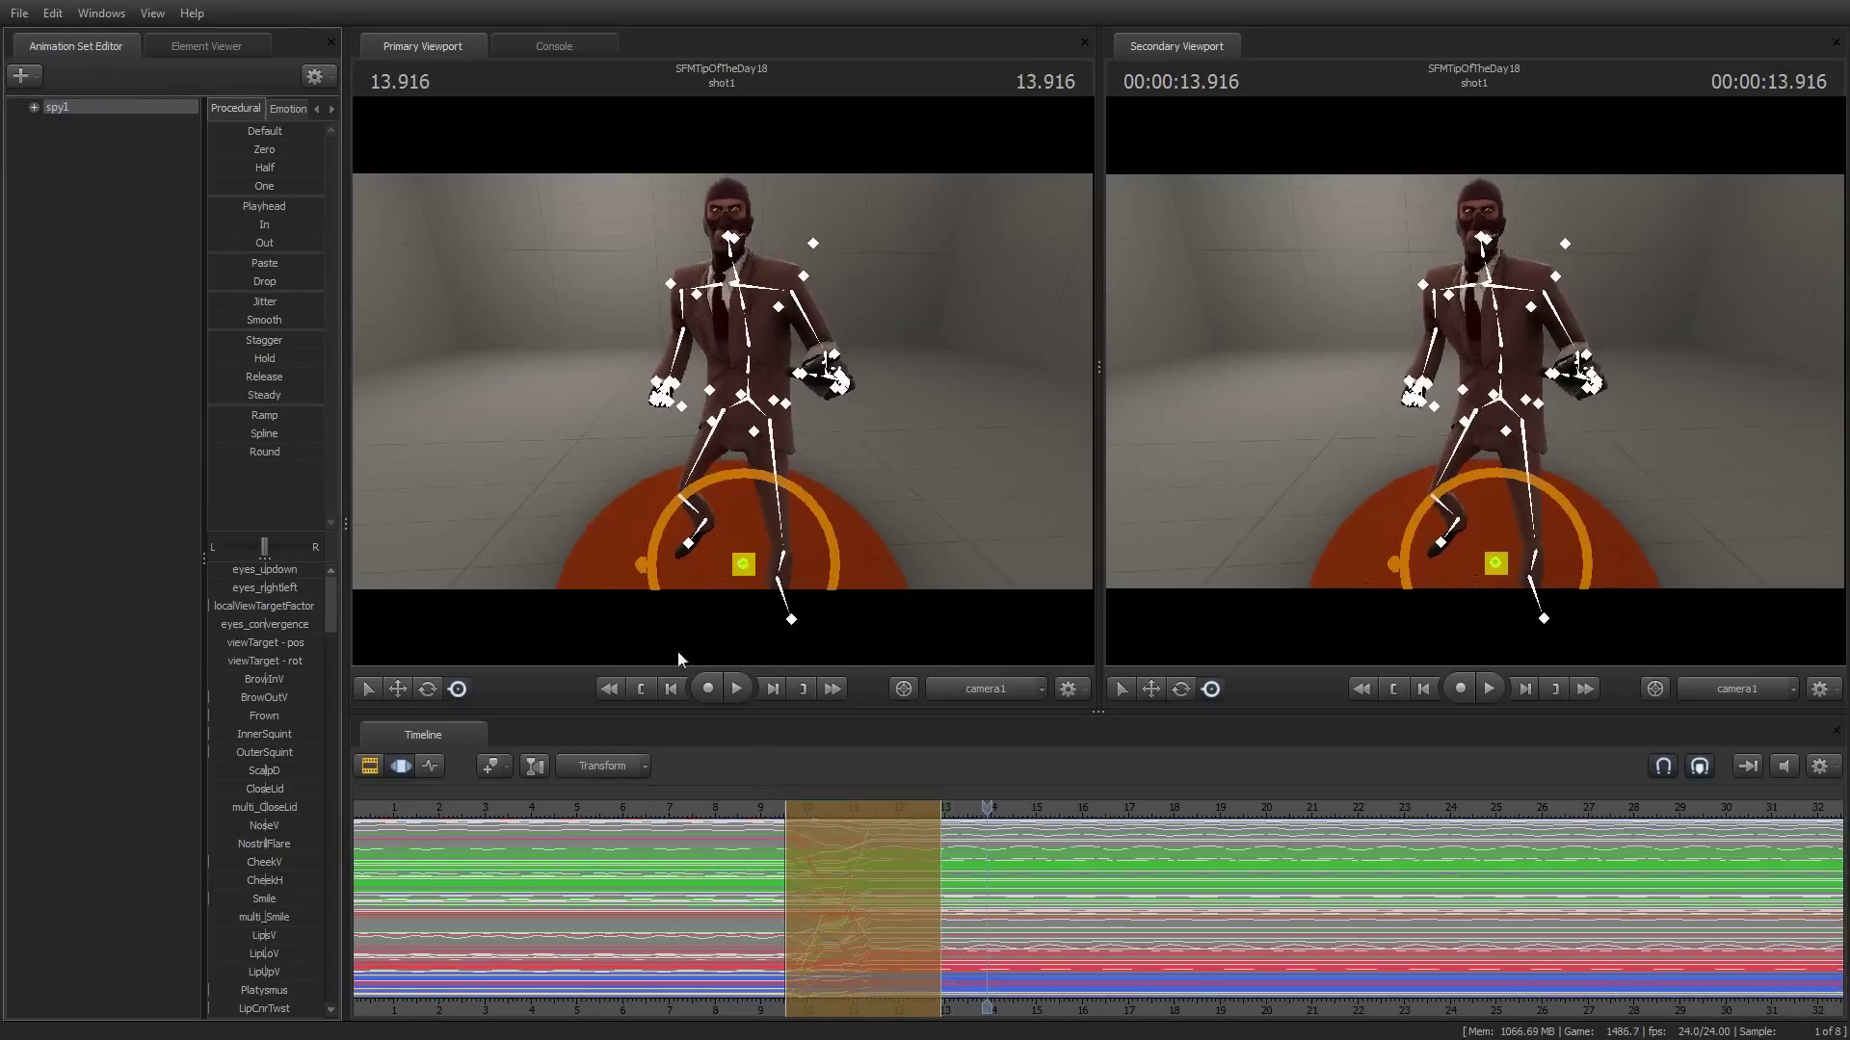
{"action": "left_click", "coordinate": [713, 810]}
{"action": "key", "text": "space"}
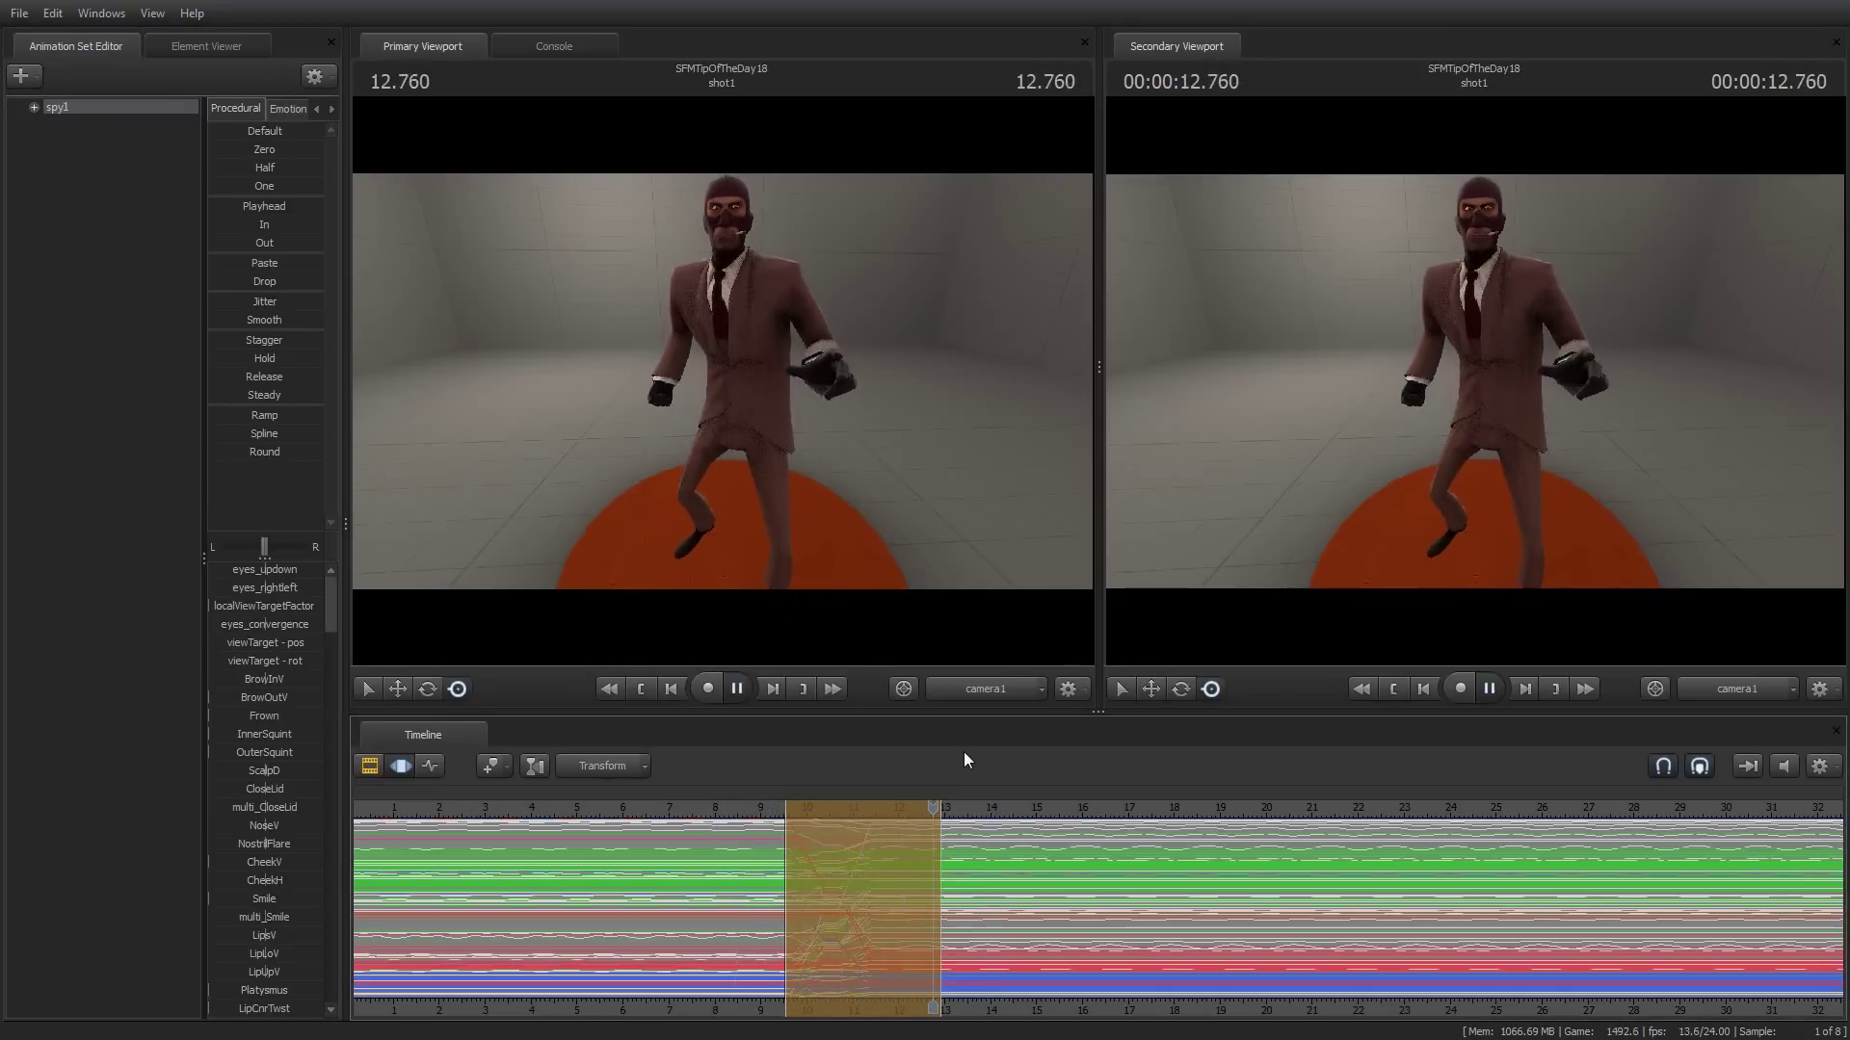
{"action": "key", "text": "space"}
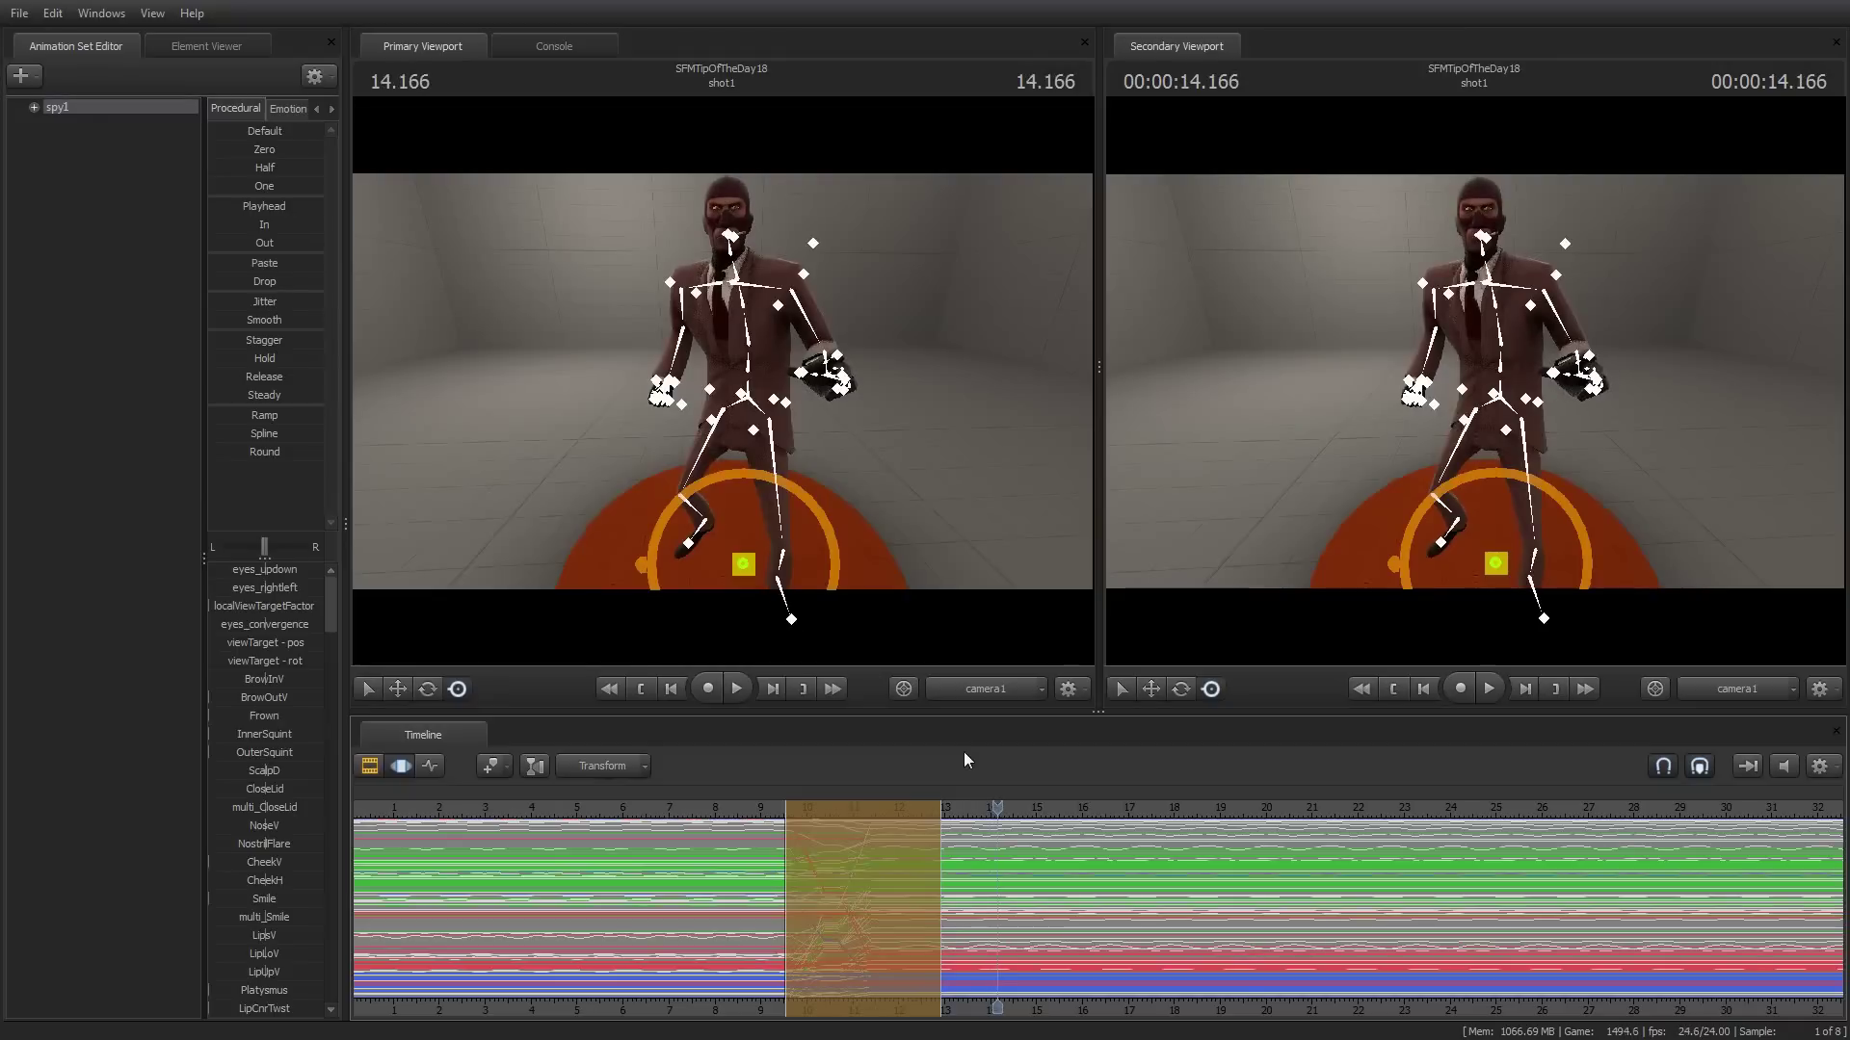
Replay the blend from the earlier pose, stop at 13.5 seconds, and select the whole timeline
{"action": "left_click_drag", "start_coordinate": [998, 812], "coordinate": [651, 809]}
{"action": "key", "text": "space"}
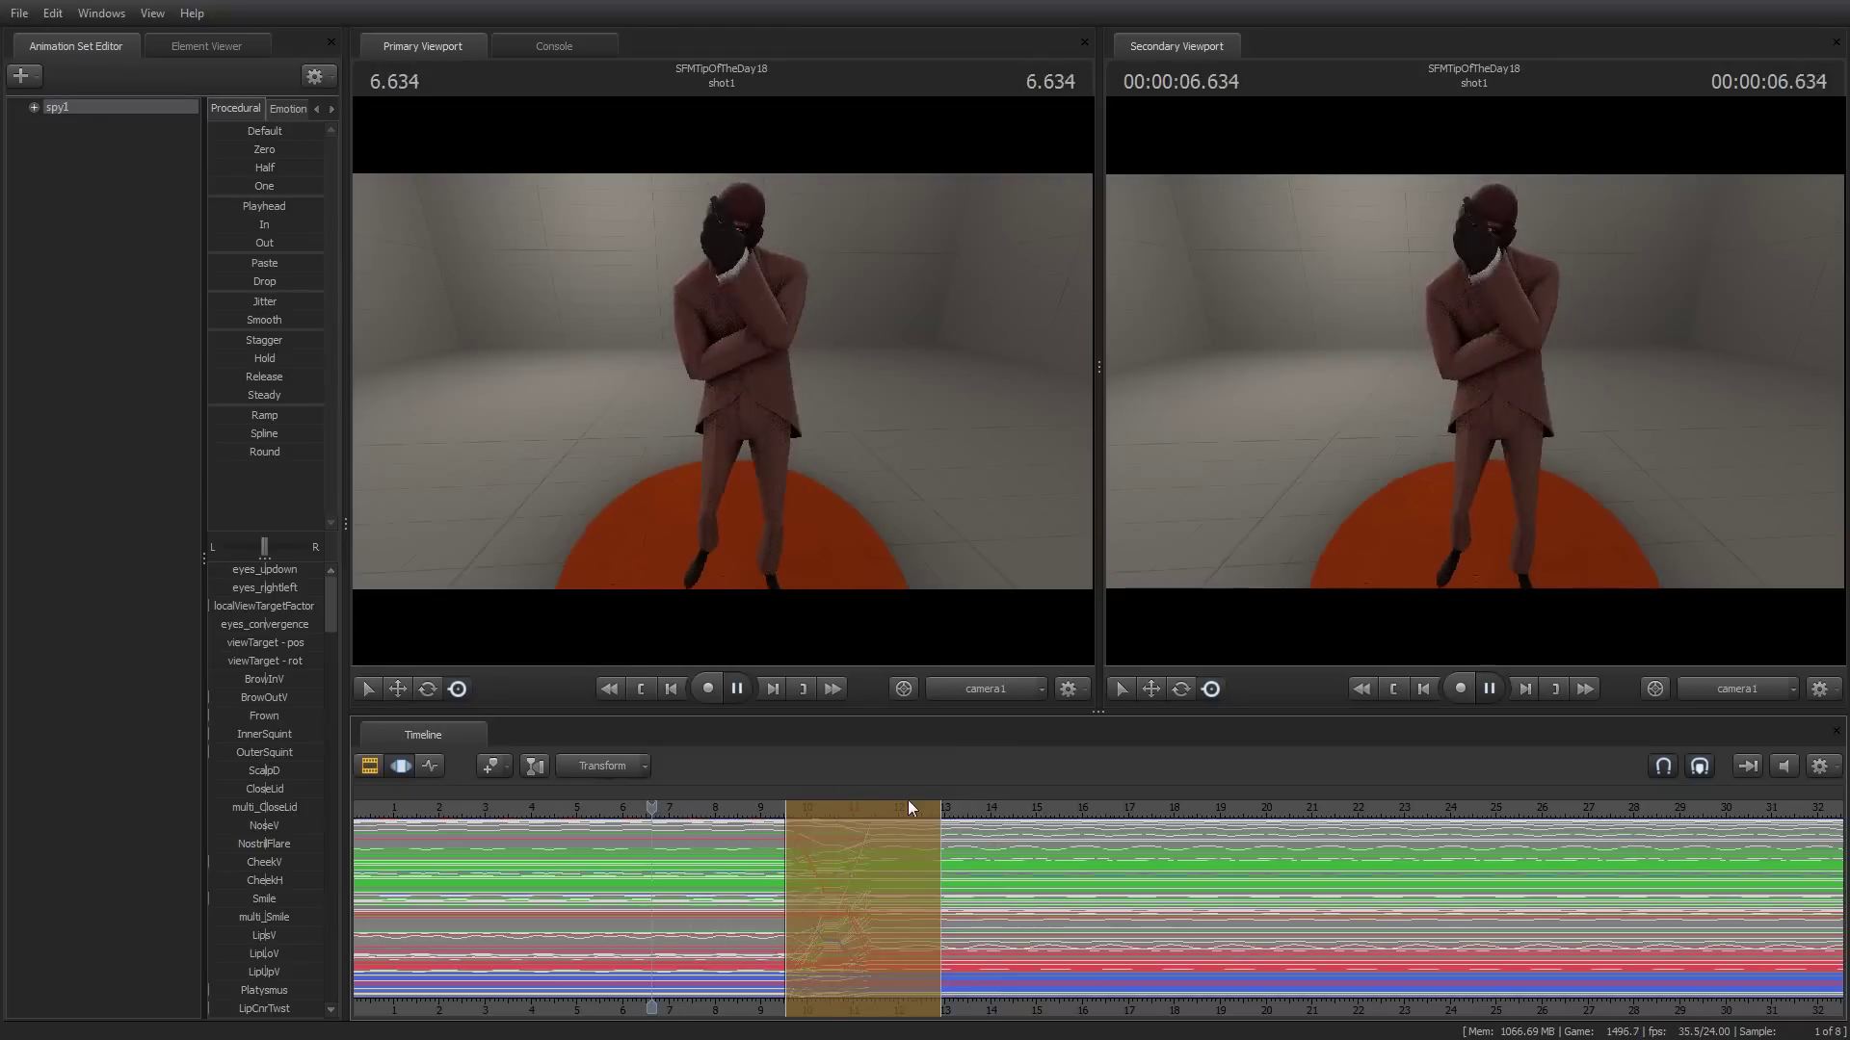
{"action": "left_click", "coordinate": [764, 803]}
{"action": "key", "text": "space"}
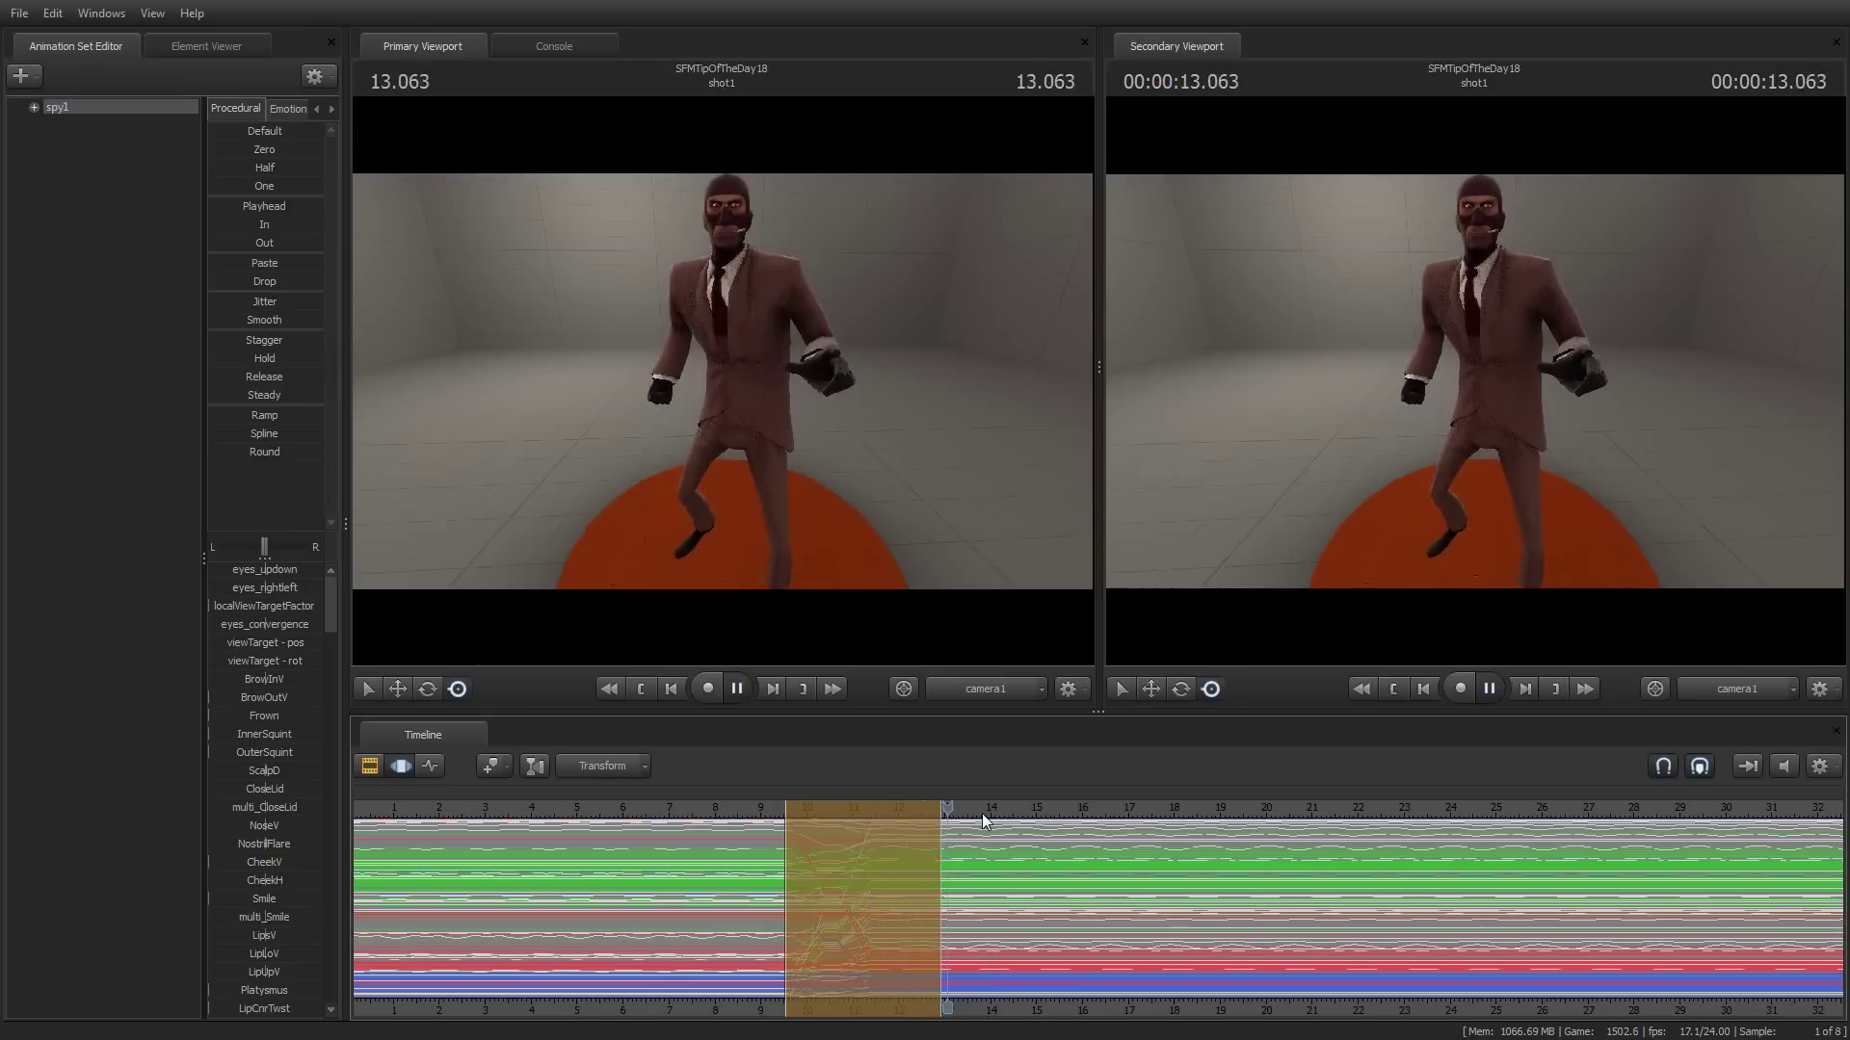
{"action": "key", "text": "space"}
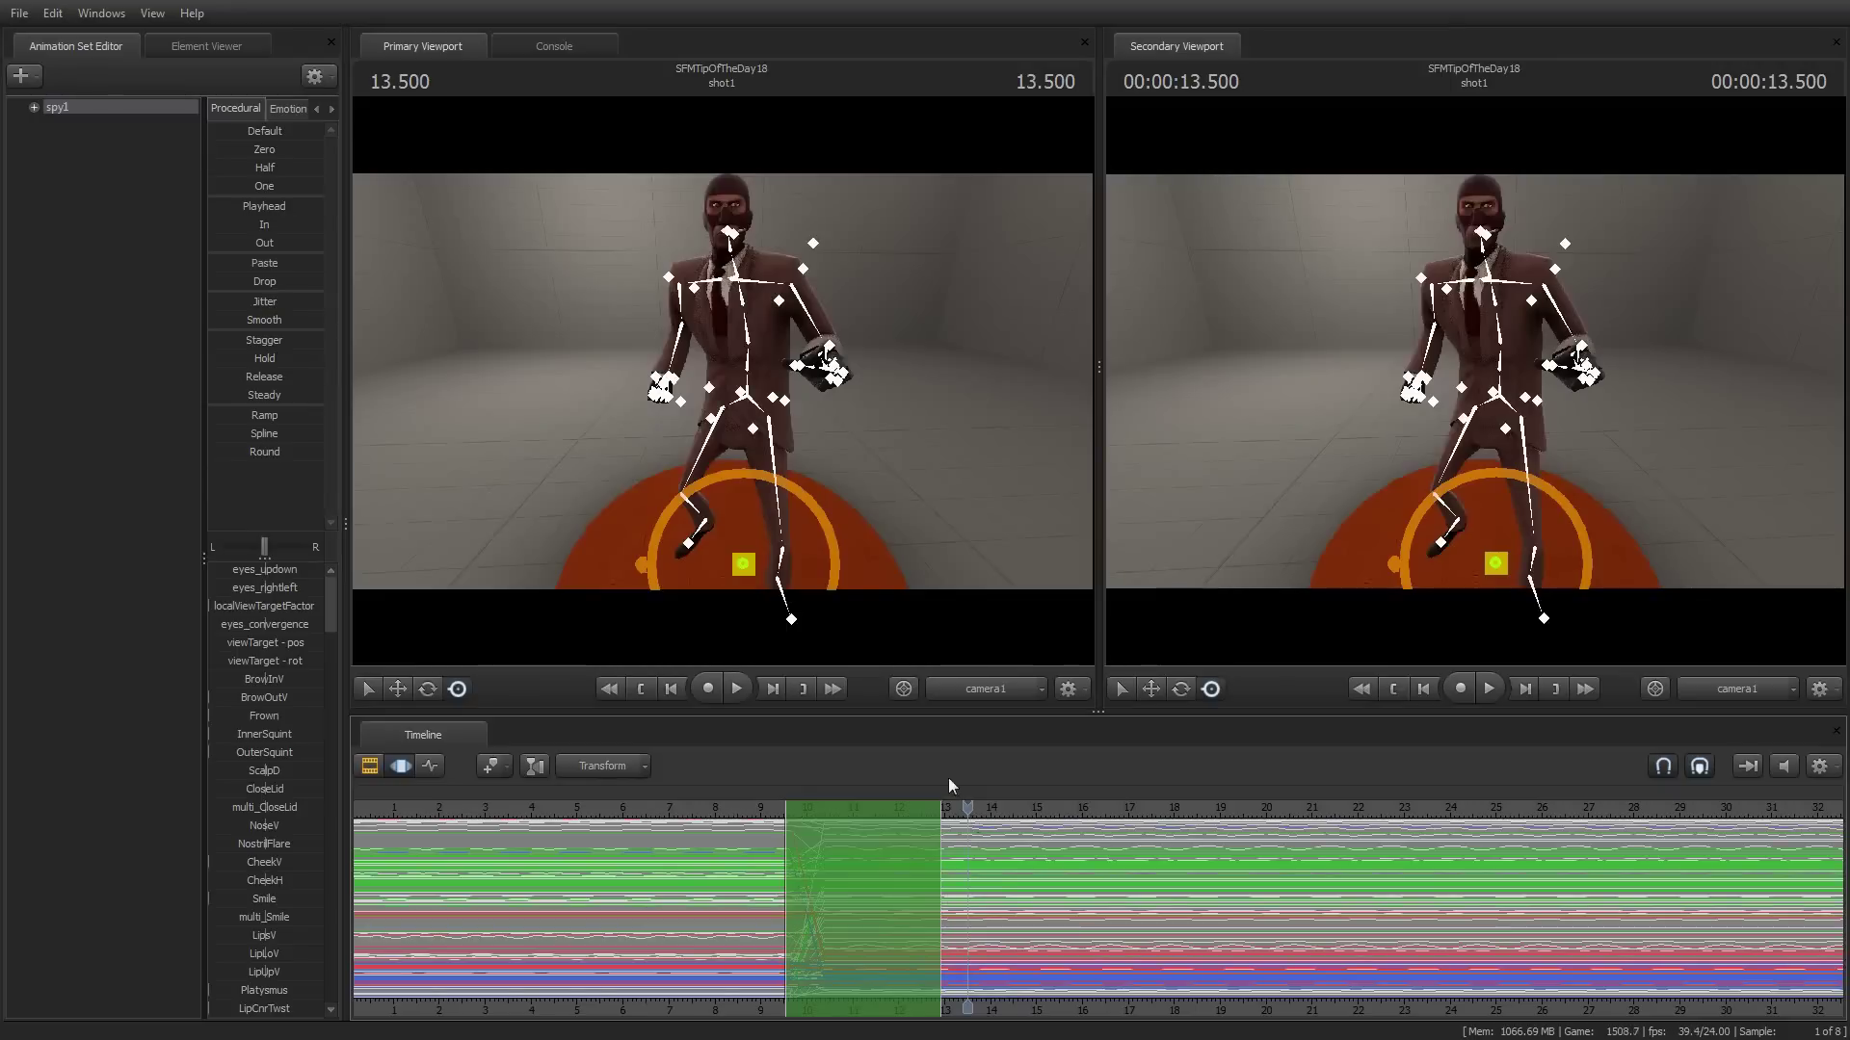
{"action": "double_click", "coordinate": [871, 810]}
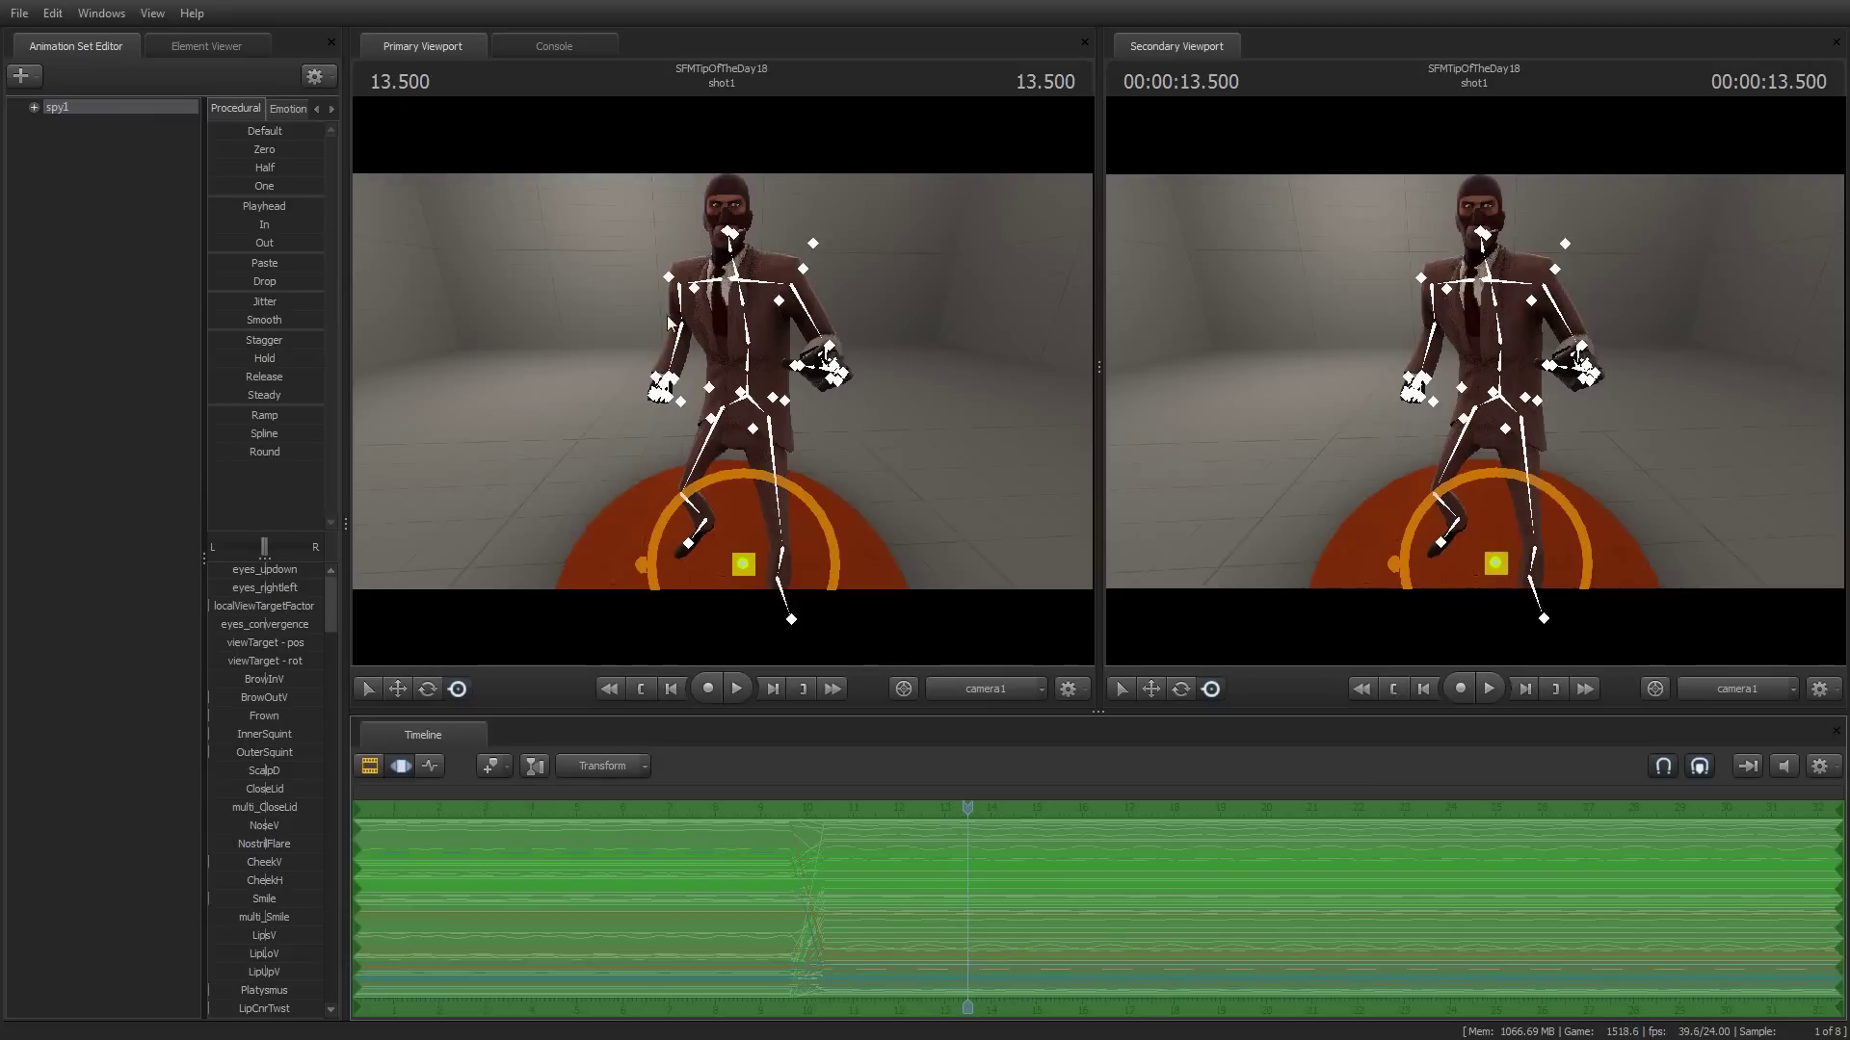
From spy1's context menu, import the taunt03 sequence through Import > Sequence
{"action": "right_click", "coordinate": [63, 105]}
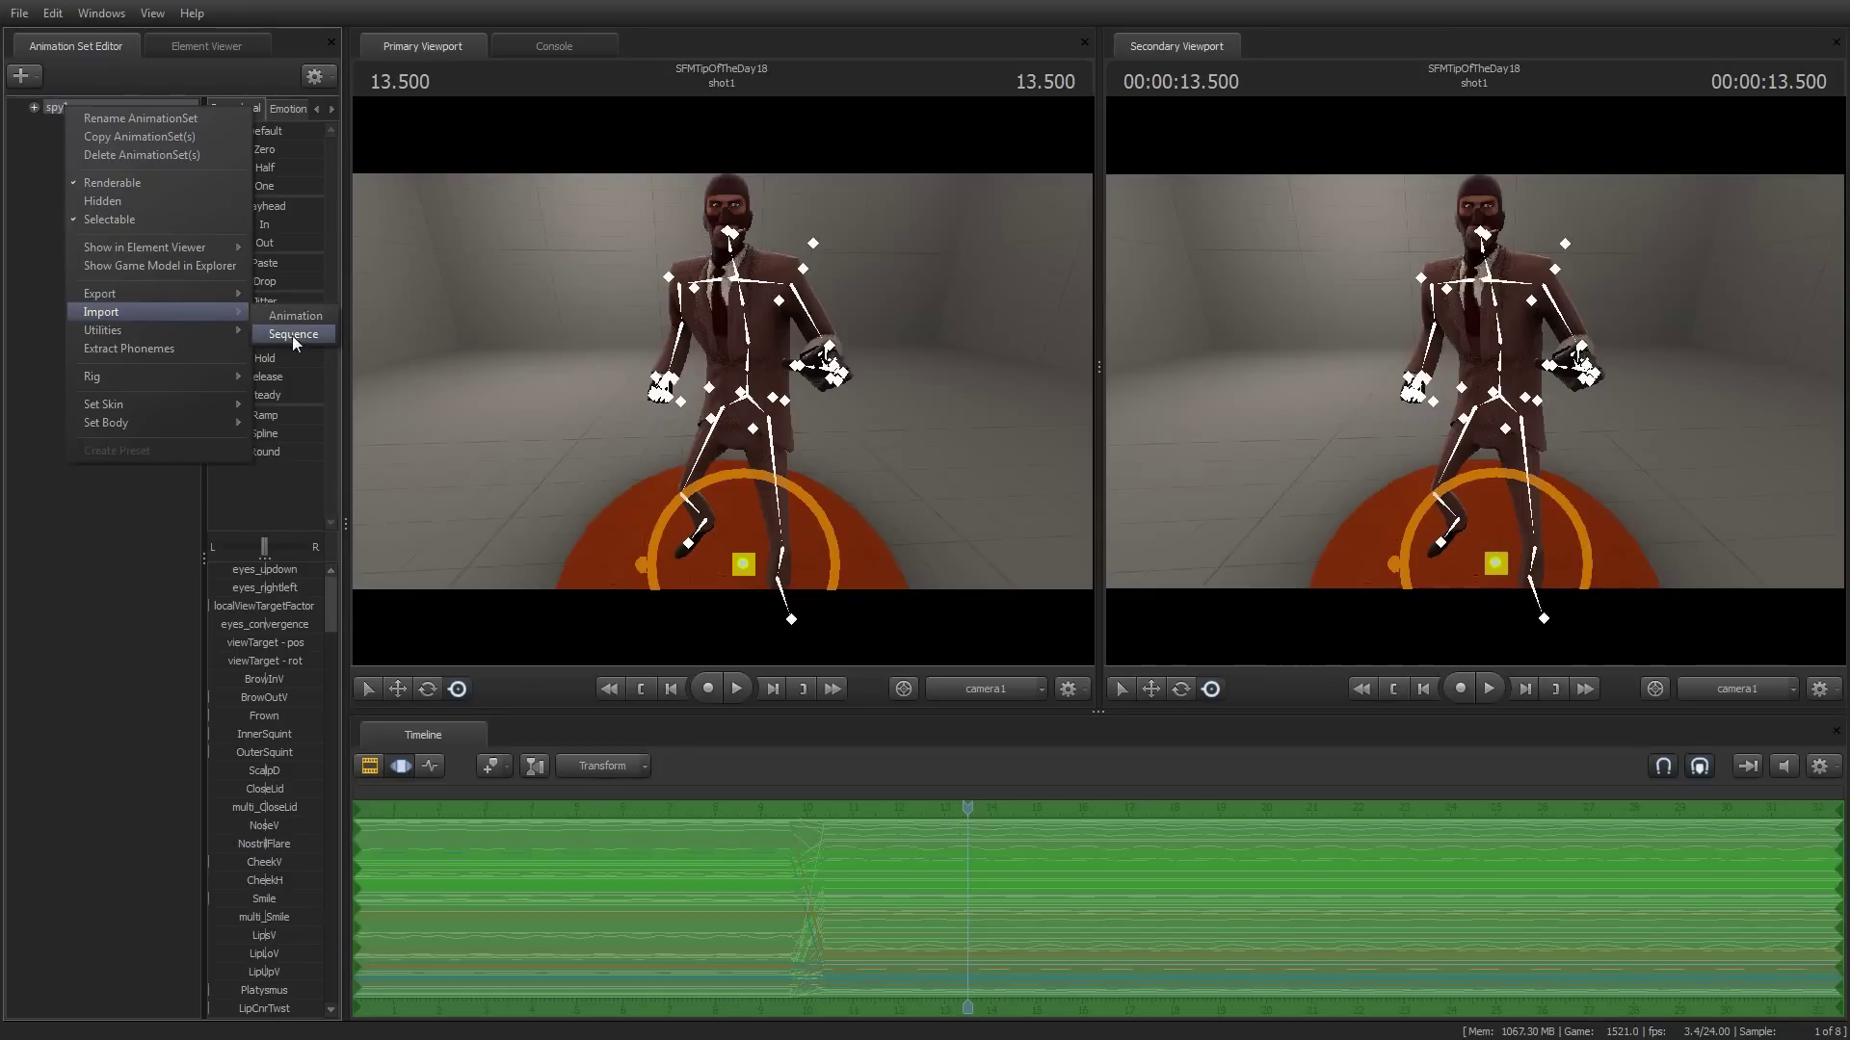
{"action": "left_click", "coordinate": [292, 335]}
{"action": "left_click", "coordinate": [1090, 548]}
{"action": "scroll", "coordinate": [1083, 641], "scroll_direction": "down", "scroll_amount": 2}
{"action": "scroll", "coordinate": [1085, 640], "scroll_direction": "down", "scroll_amount": 2}
{"action": "scroll", "coordinate": [1084, 641], "scroll_direction": "down", "scroll_amount": 2}
{"action": "scroll", "coordinate": [1070, 641], "scroll_direction": "down", "scroll_amount": 2}
{"action": "scroll", "coordinate": [1058, 640], "scroll_direction": "down", "scroll_amount": 2}
{"action": "scroll", "coordinate": [1055, 640], "scroll_direction": "down", "scroll_amount": 2}
{"action": "scroll", "coordinate": [1048, 641], "scroll_direction": "down", "scroll_amount": 2}
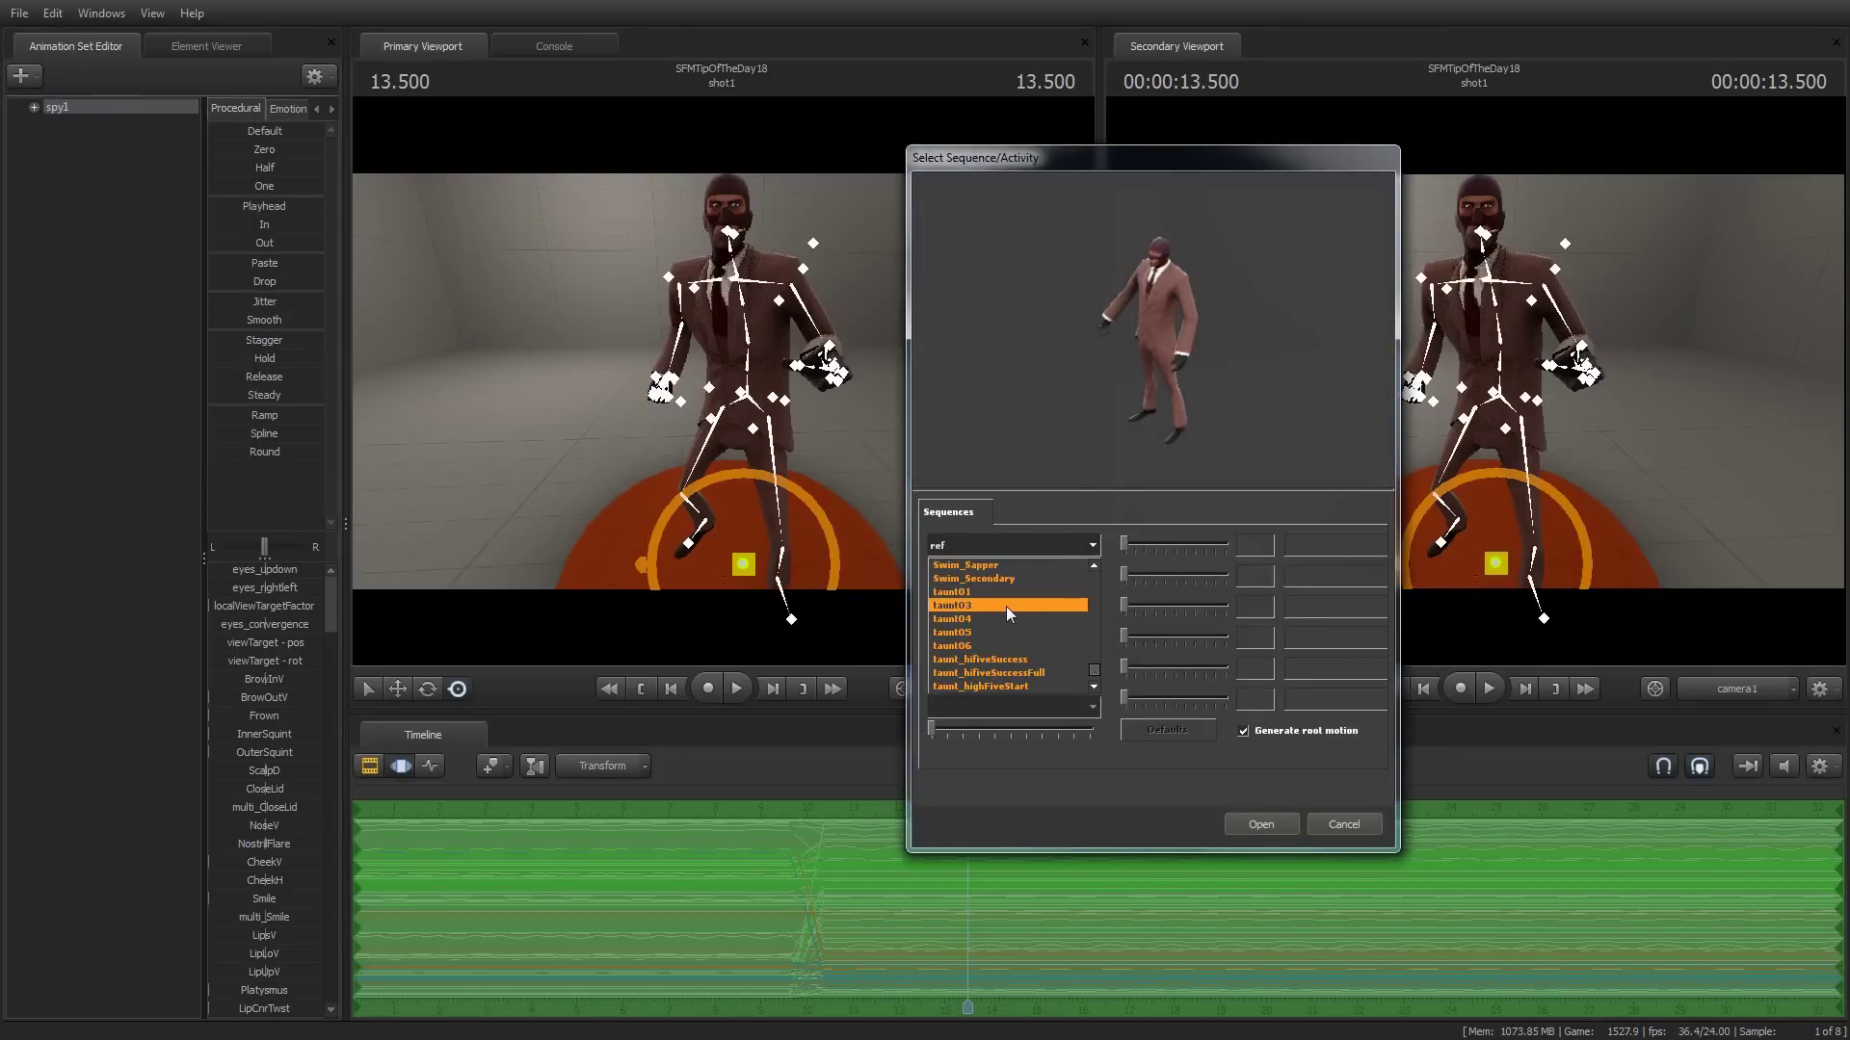
{"action": "left_click", "coordinate": [1006, 606]}
{"action": "left_click", "coordinate": [1275, 827]}
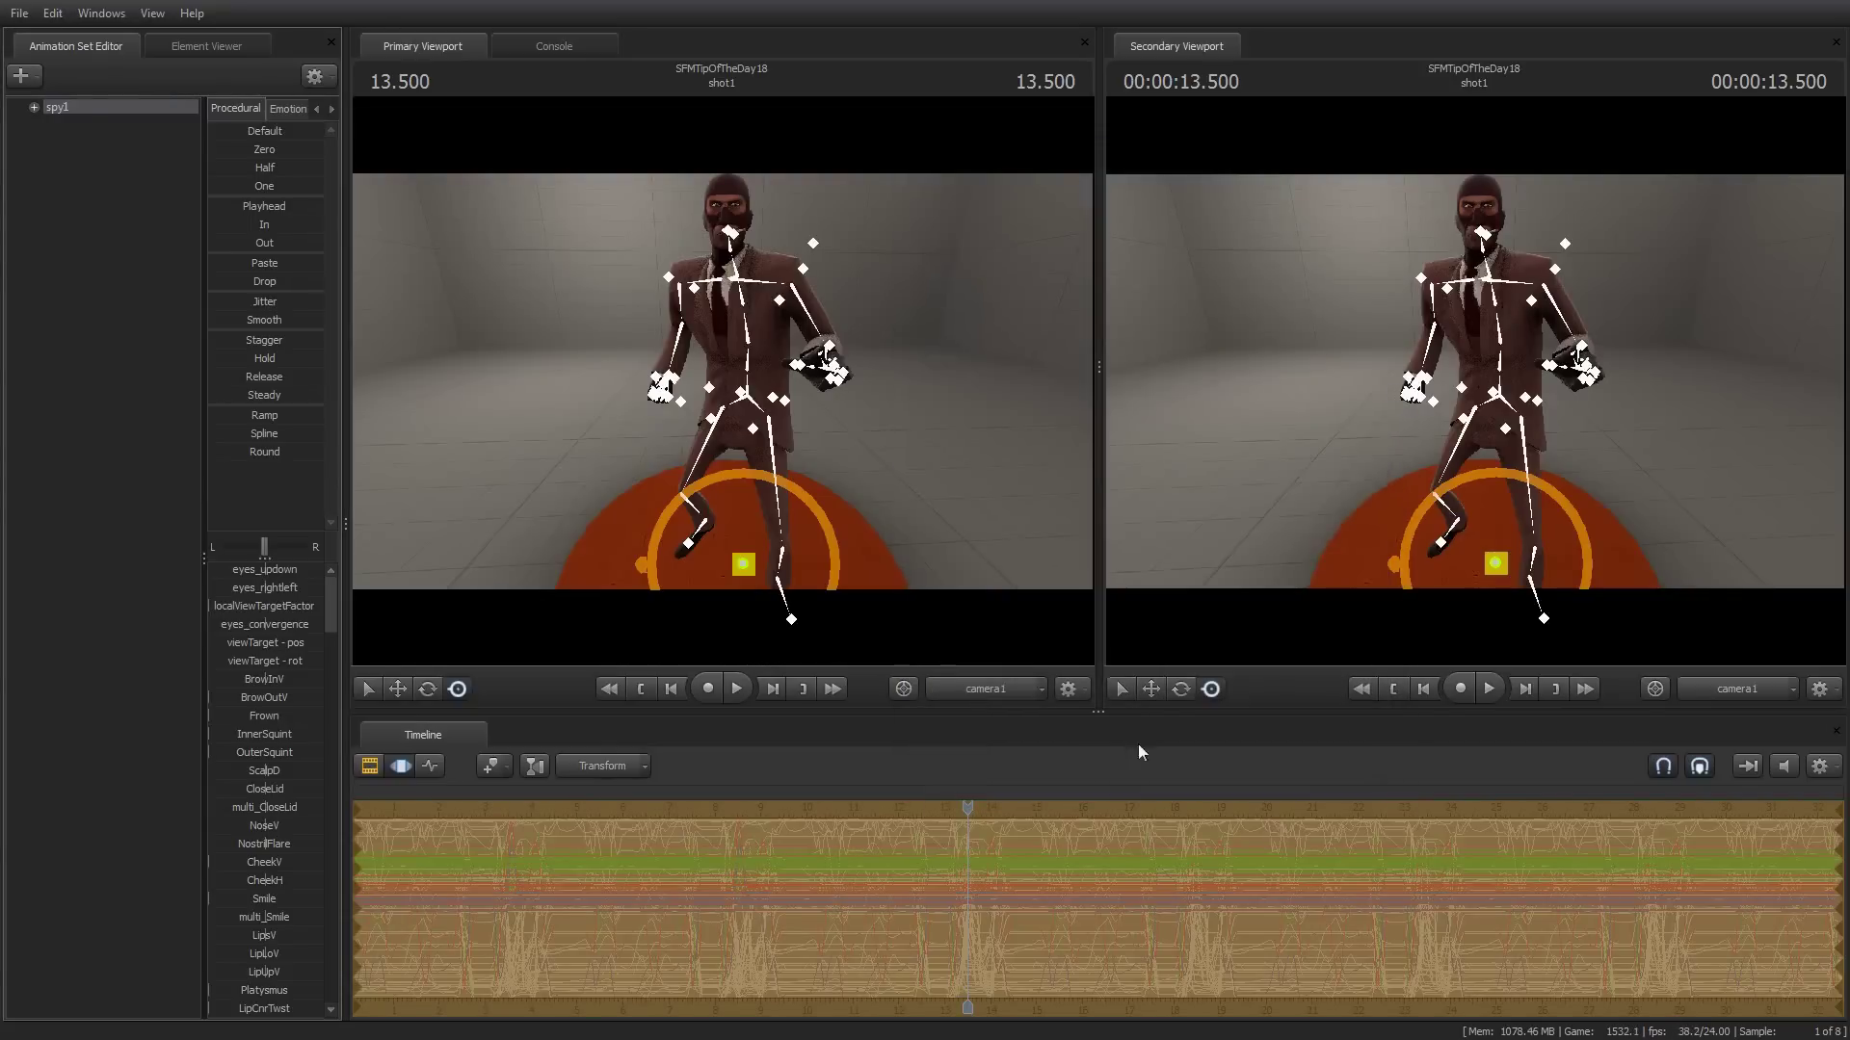
{"action": "left_click", "coordinate": [736, 688]}
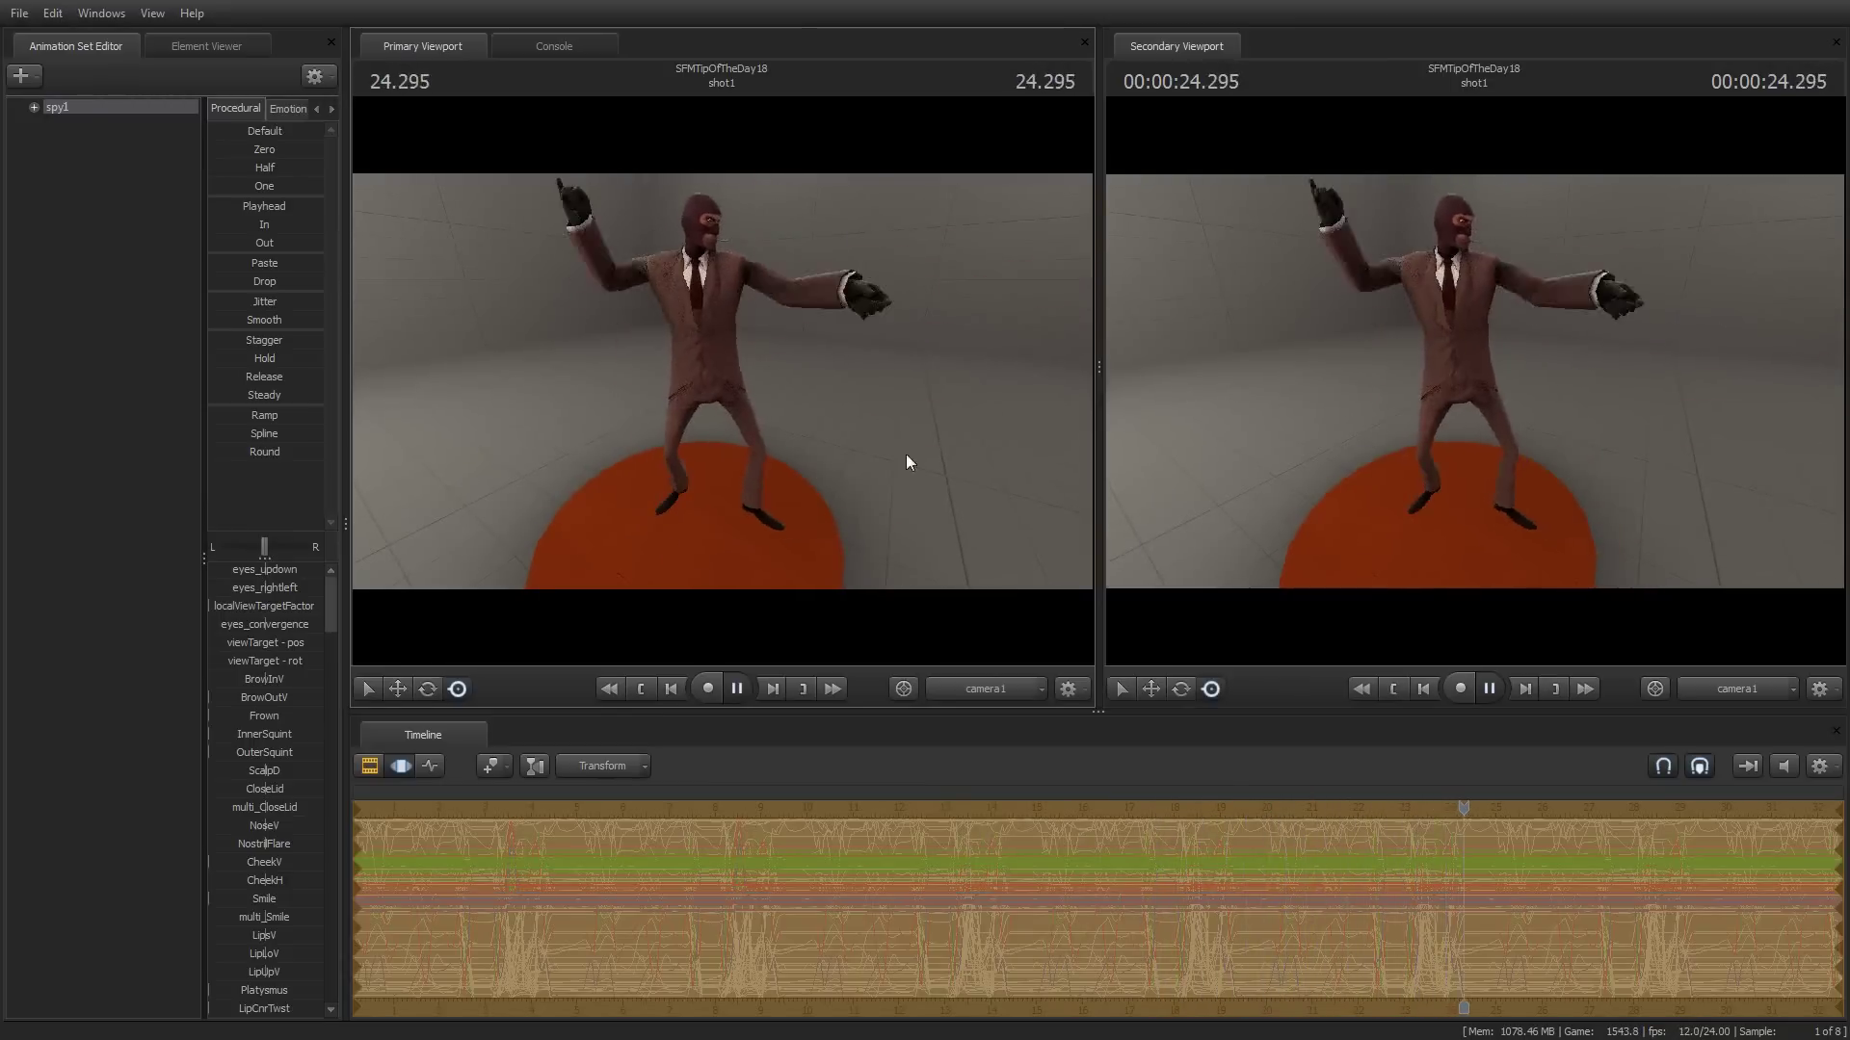
{"action": "left_click", "coordinate": [735, 689]}
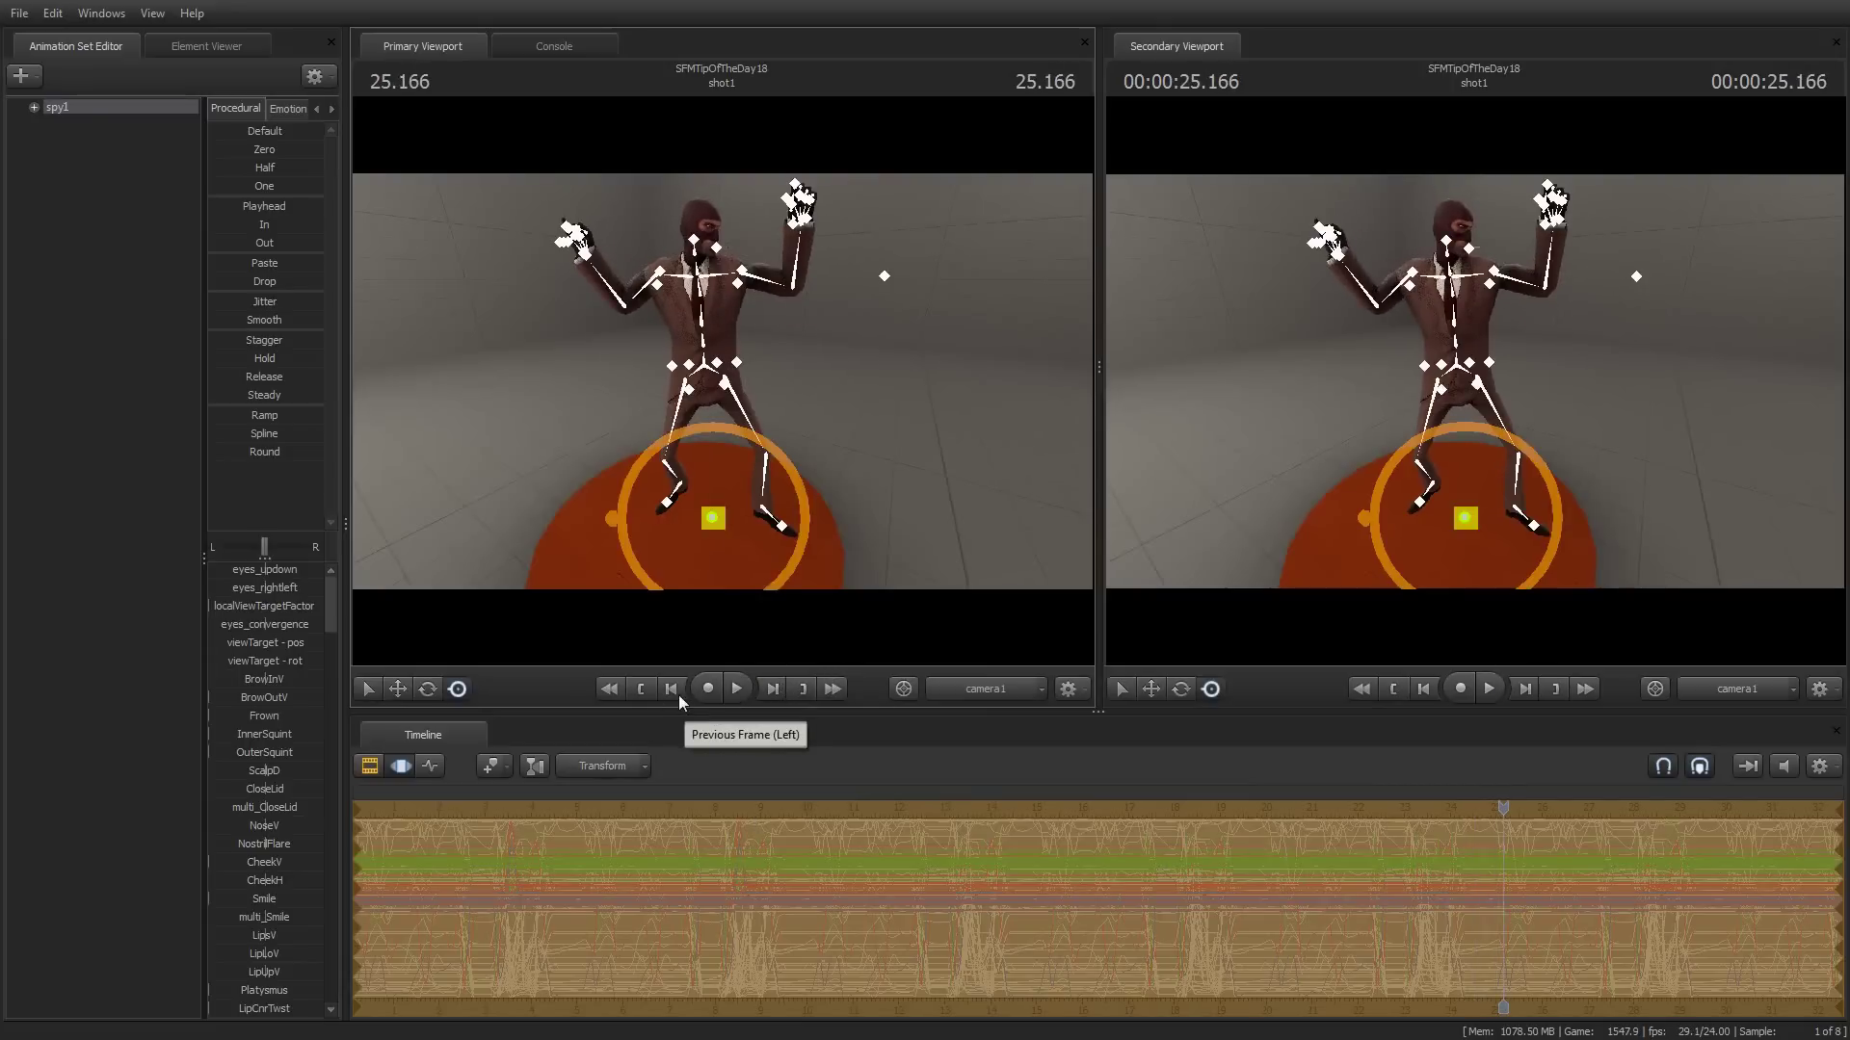
{"action": "key", "text": "Up"}
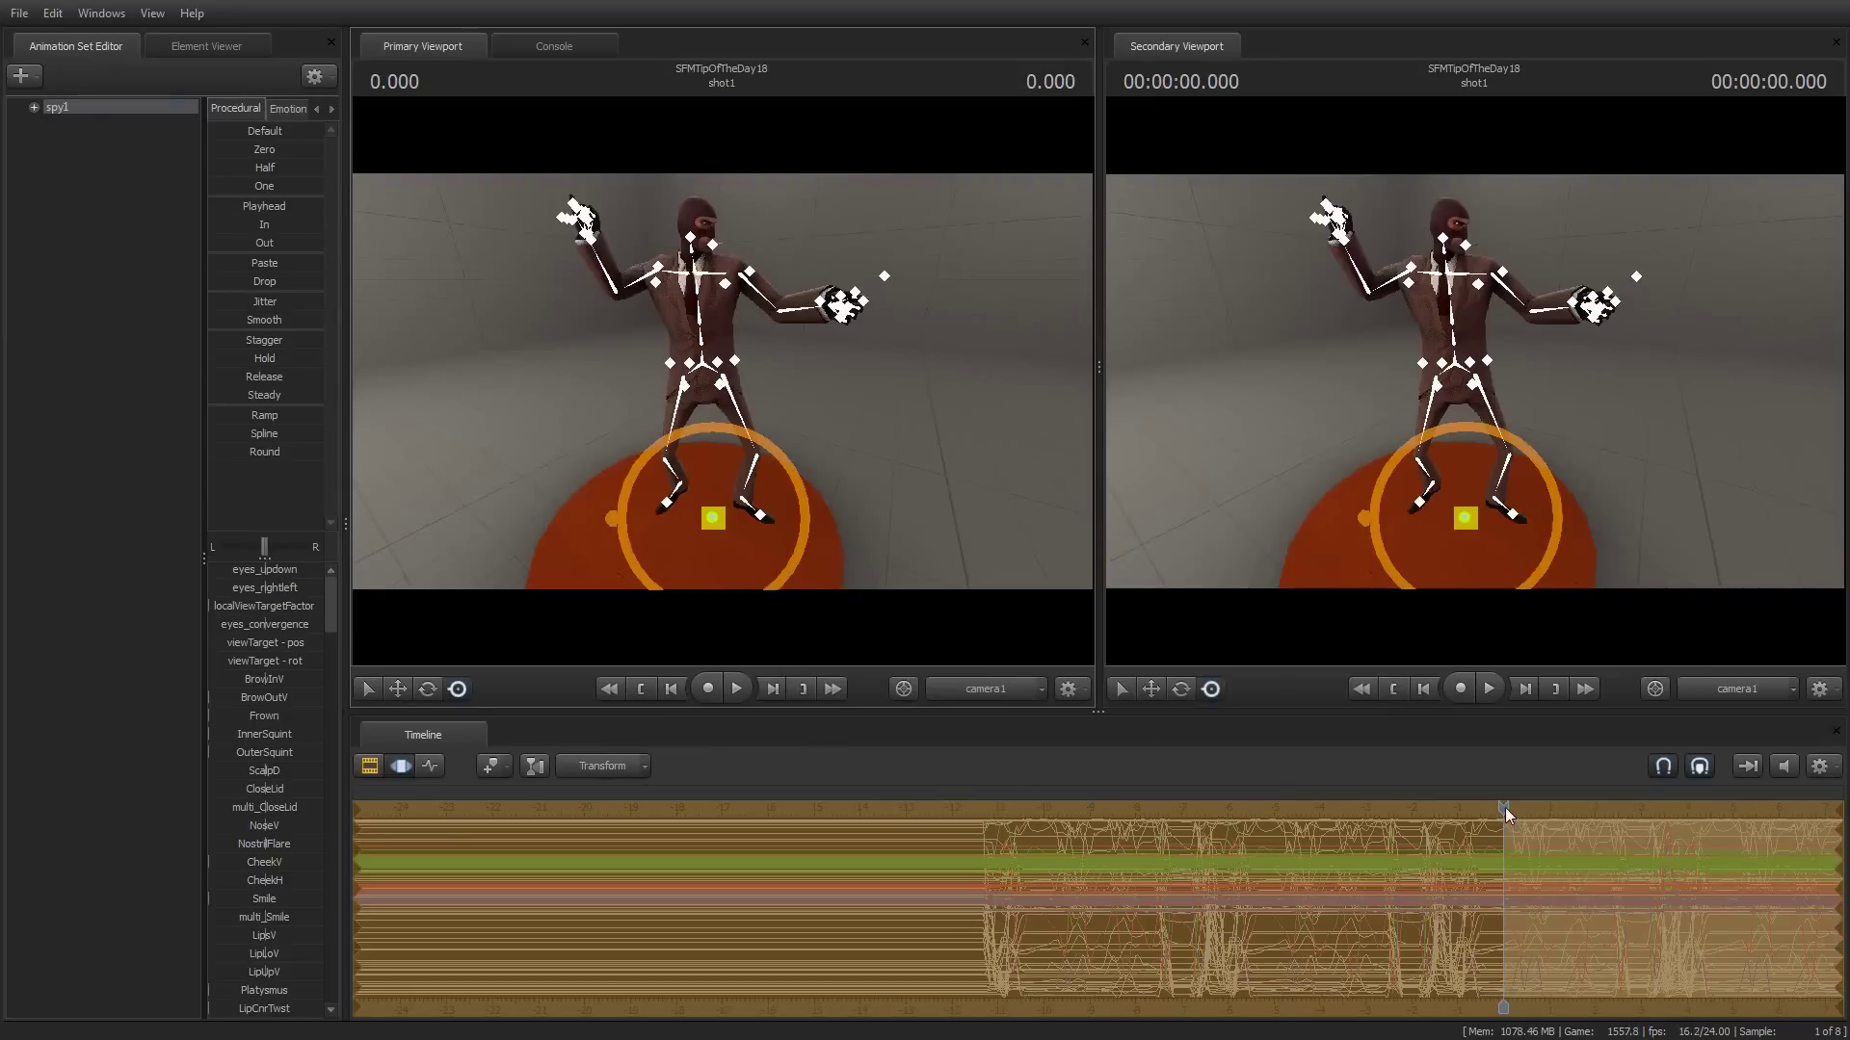
At about 4.041 seconds, blend the spy into the Drop pose, then undo it
{"action": "left_click_drag", "start_coordinate": [1505, 808], "coordinate": [1686, 810]}
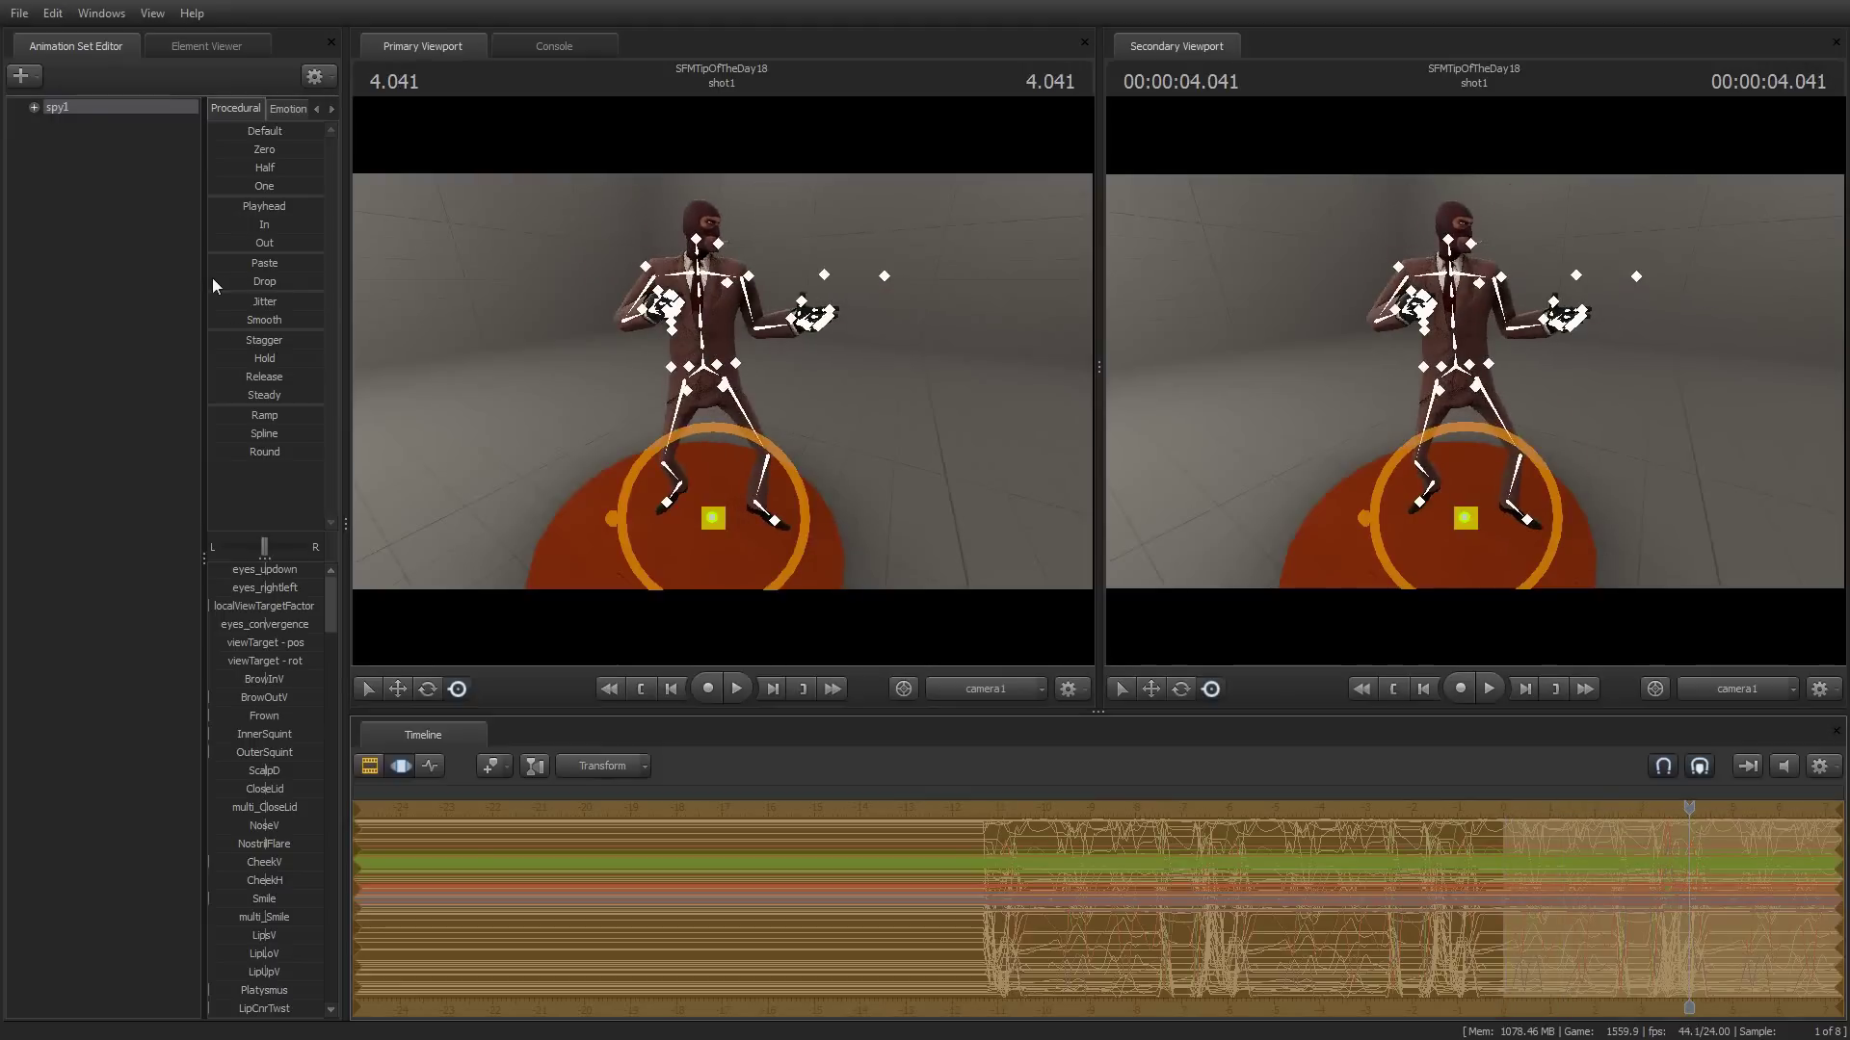
{"action": "left_click_drag", "start_coordinate": [213, 284], "coordinate": [260, 283]}
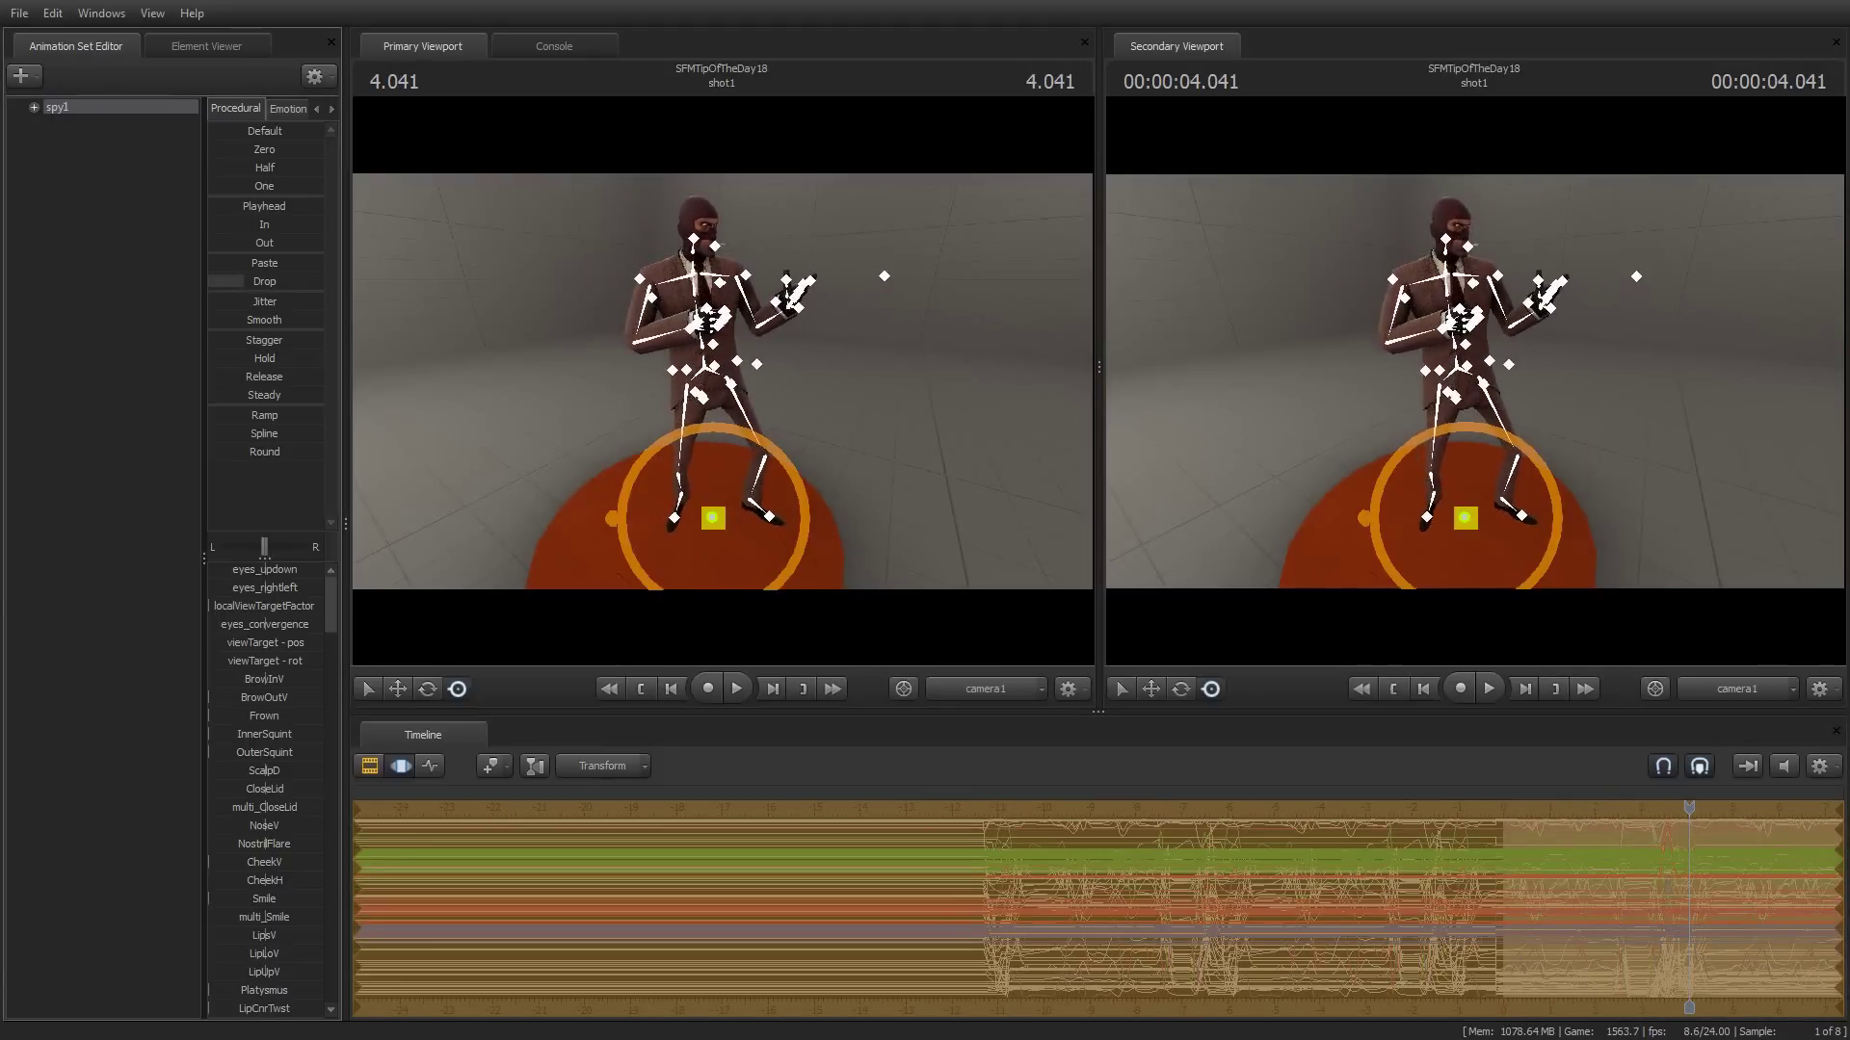
{"action": "left_click_drag", "start_coordinate": [213, 282], "coordinate": [289, 282]}
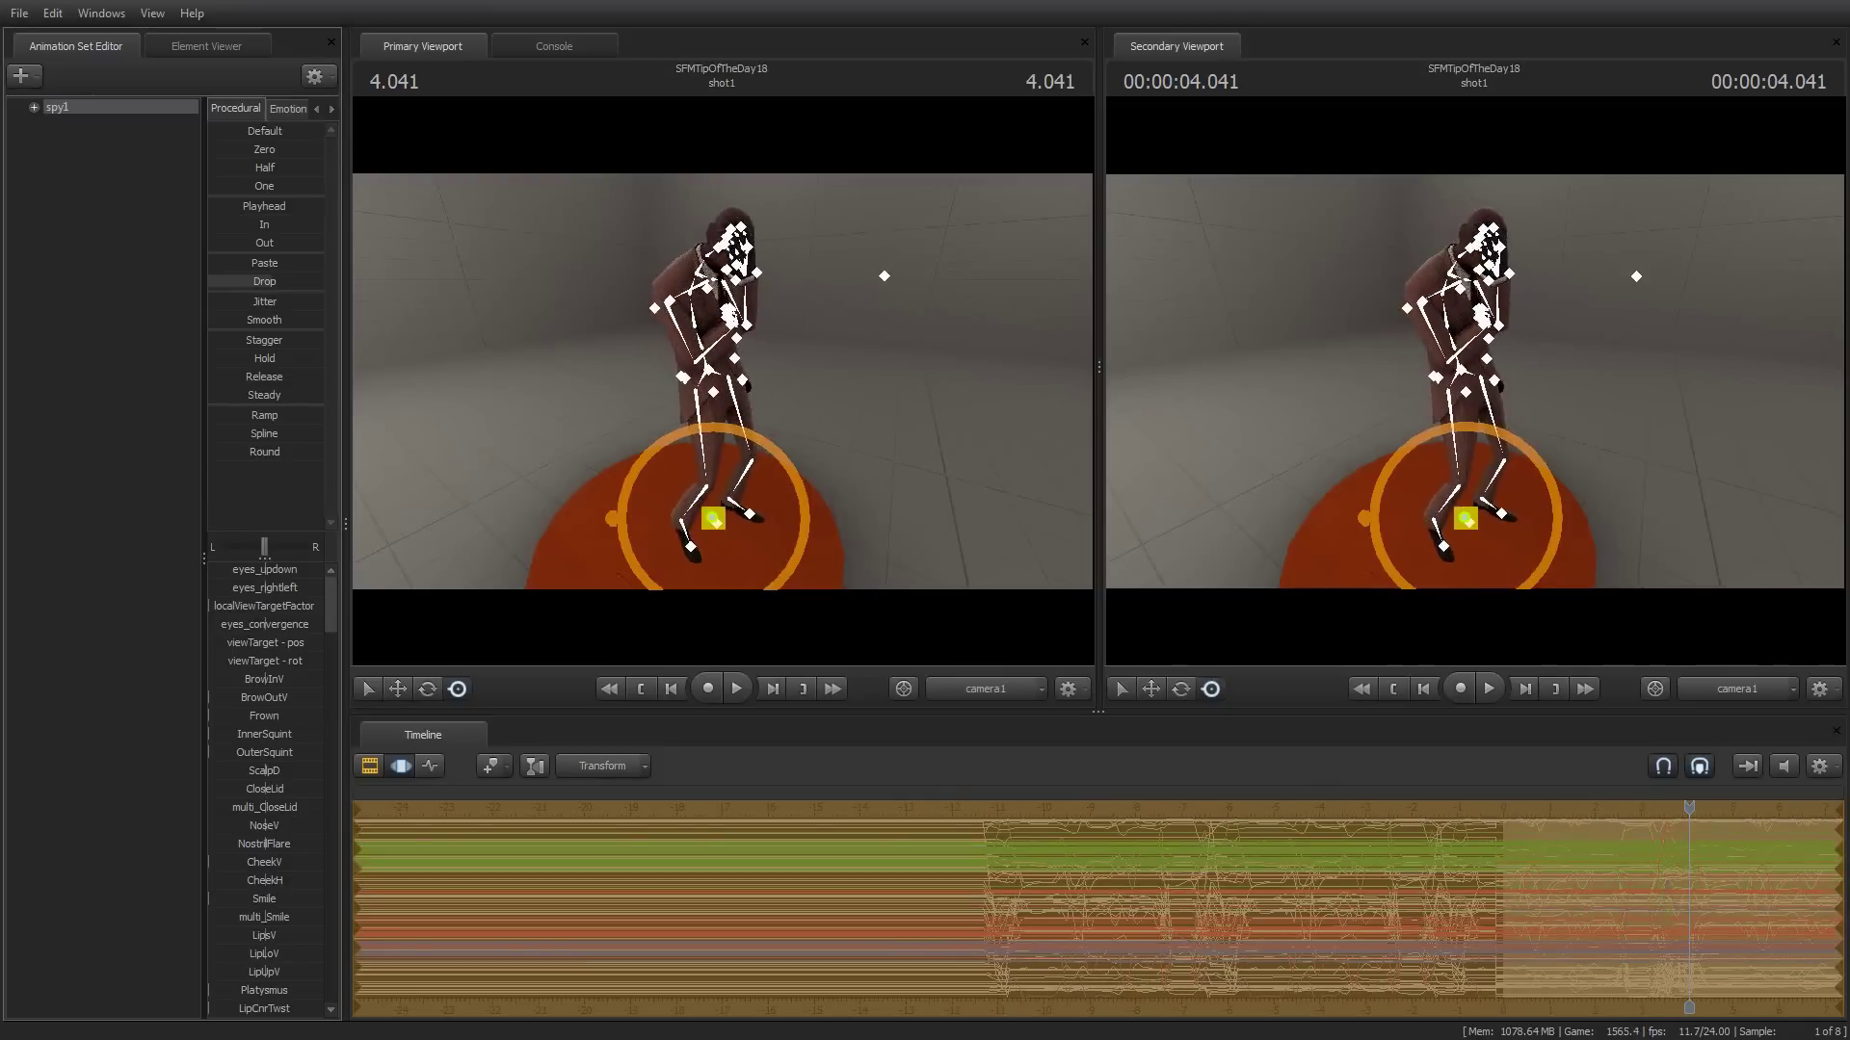
{"action": "left_click_drag", "start_coordinate": [289, 282], "coordinate": [311, 282]}
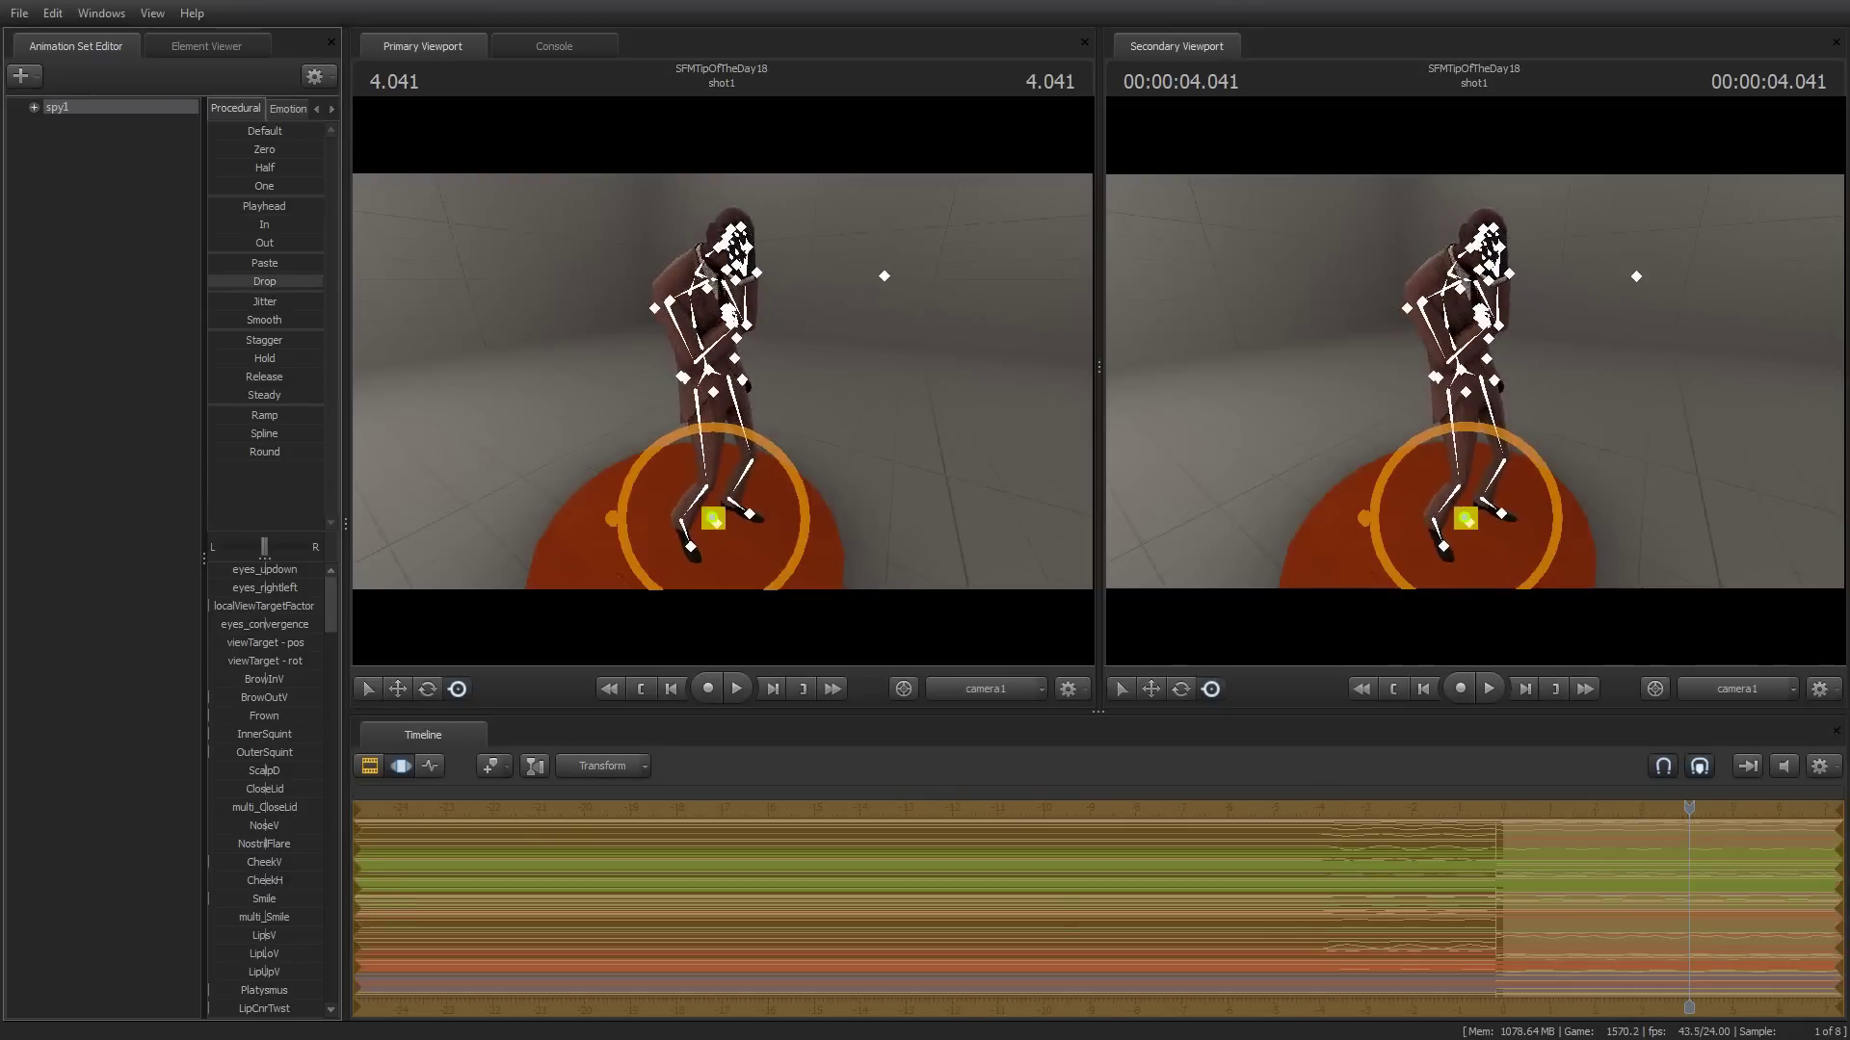
{"action": "key", "text": "ctrl+z"}
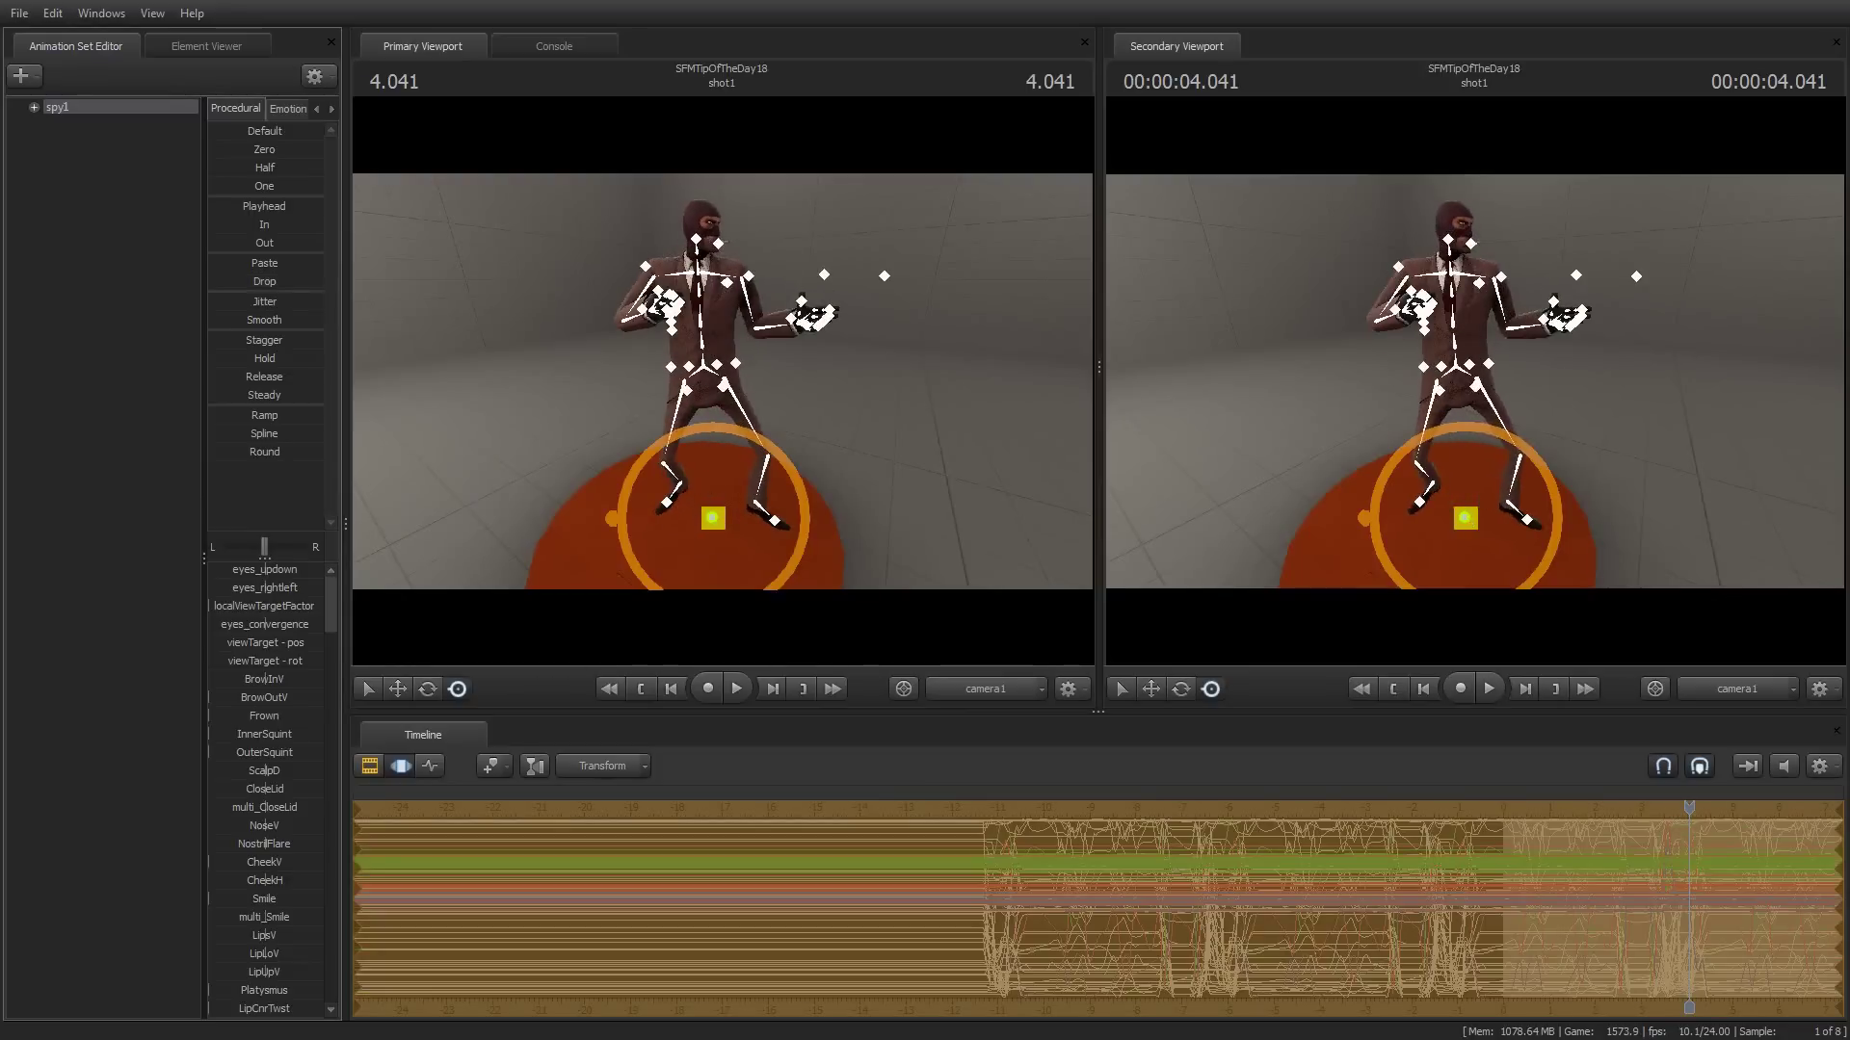
Reapply Drop, ease the spy back to standing, and play then stop the shot
{"action": "left_click_drag", "start_coordinate": [264, 281], "coordinate": [296, 282]}
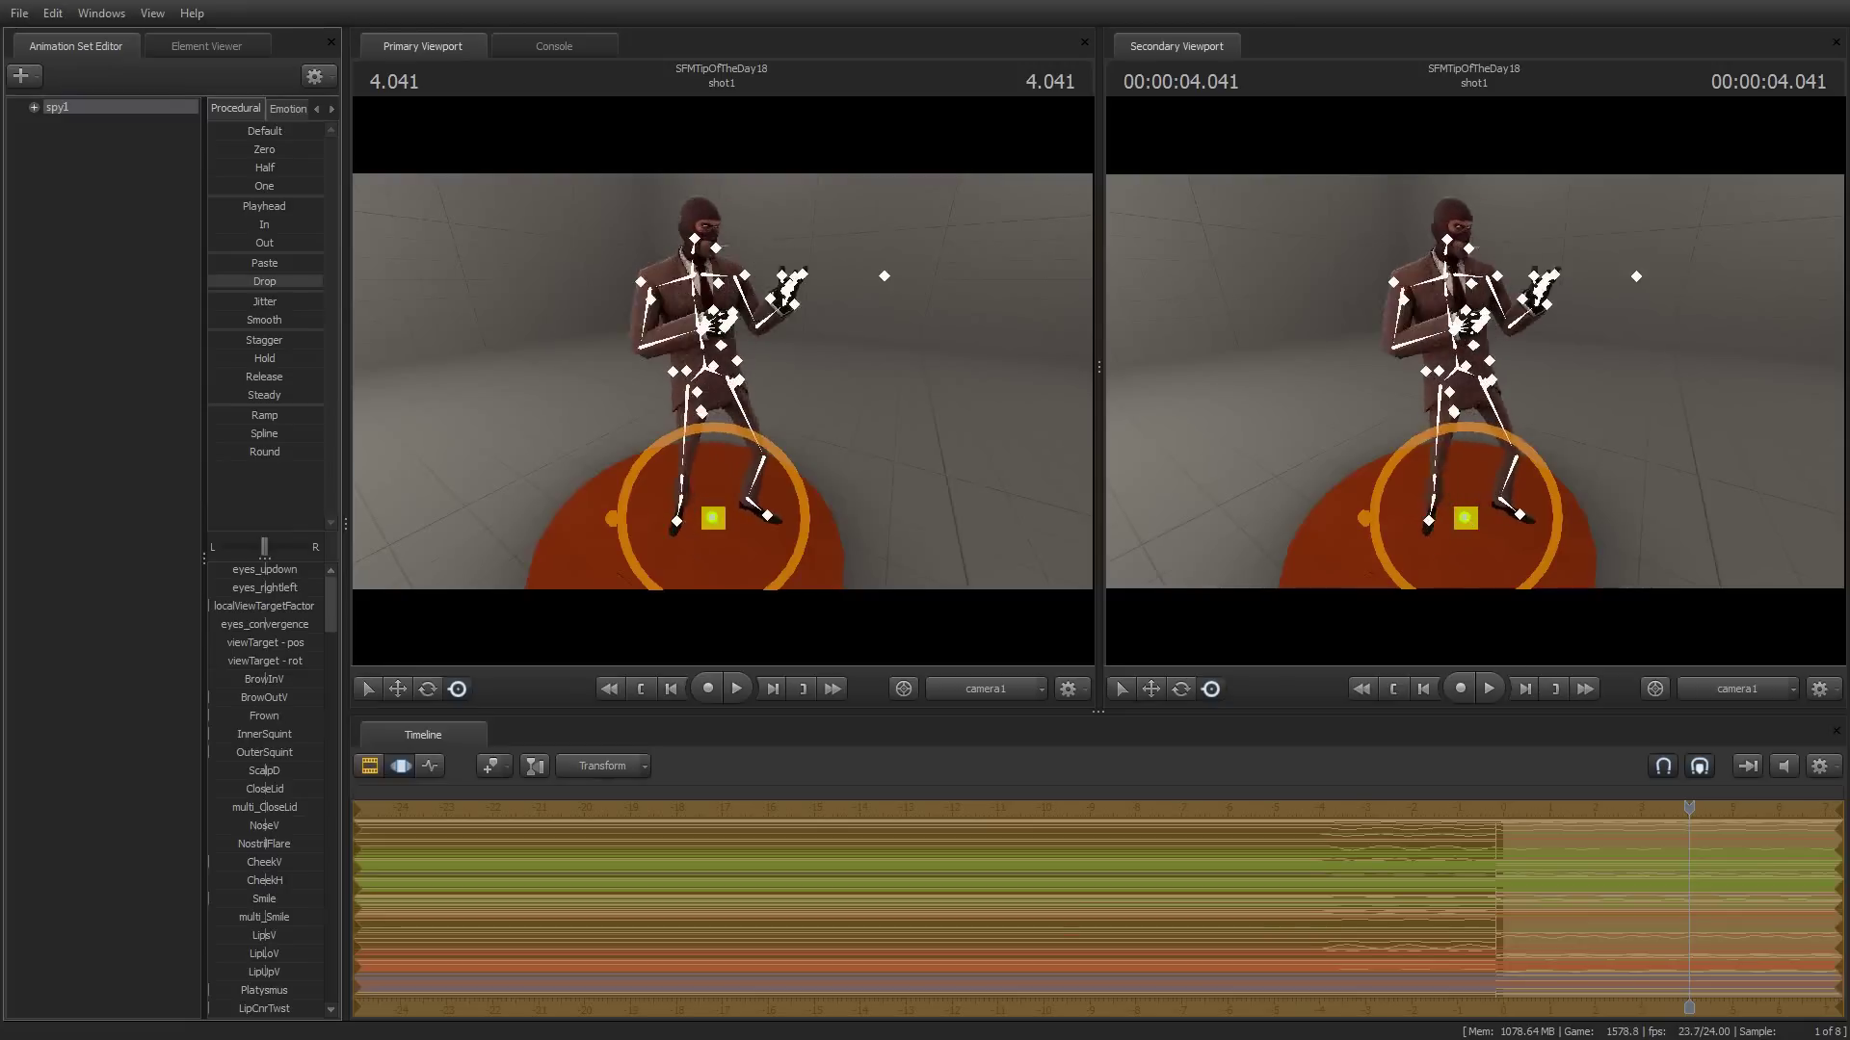
{"action": "left_click_drag", "start_coordinate": [296, 281], "coordinate": [267, 281]}
{"action": "key", "text": "space"}
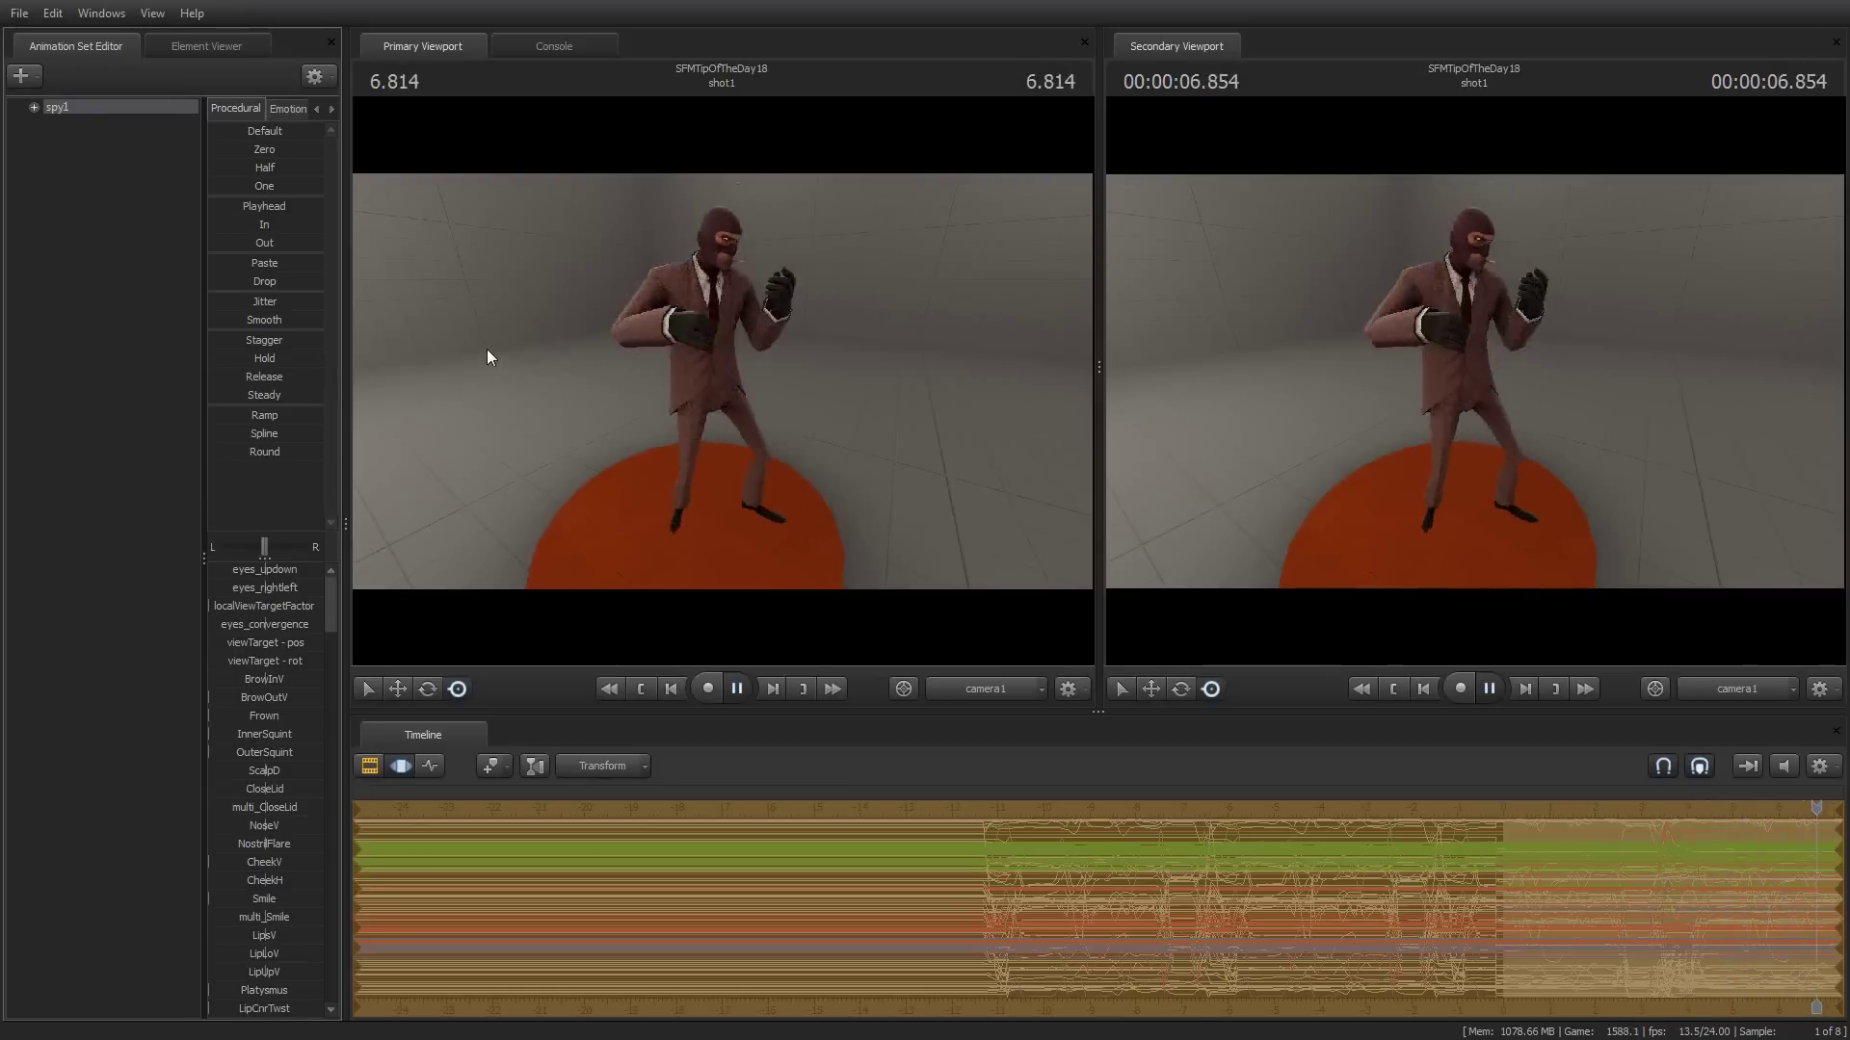
{"action": "key", "text": "space"}
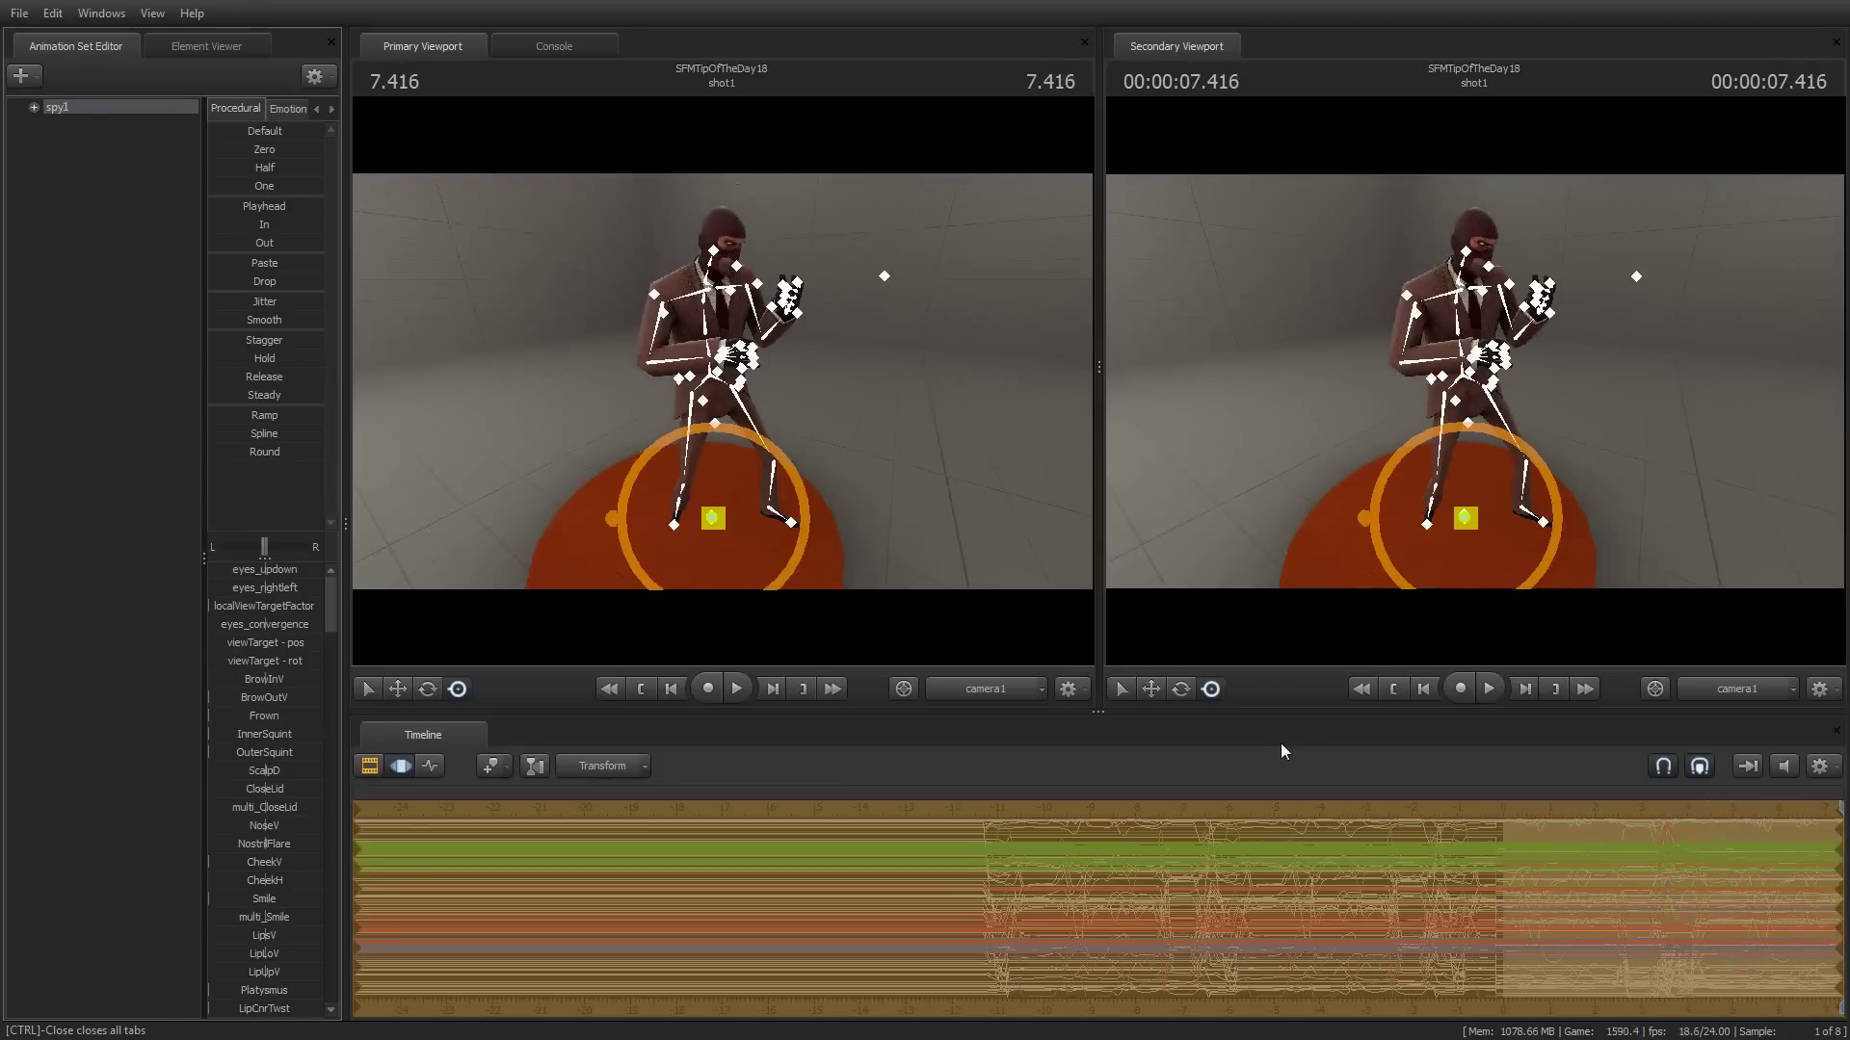
{"action": "key", "text": "space"}
{"action": "key", "text": "space"}
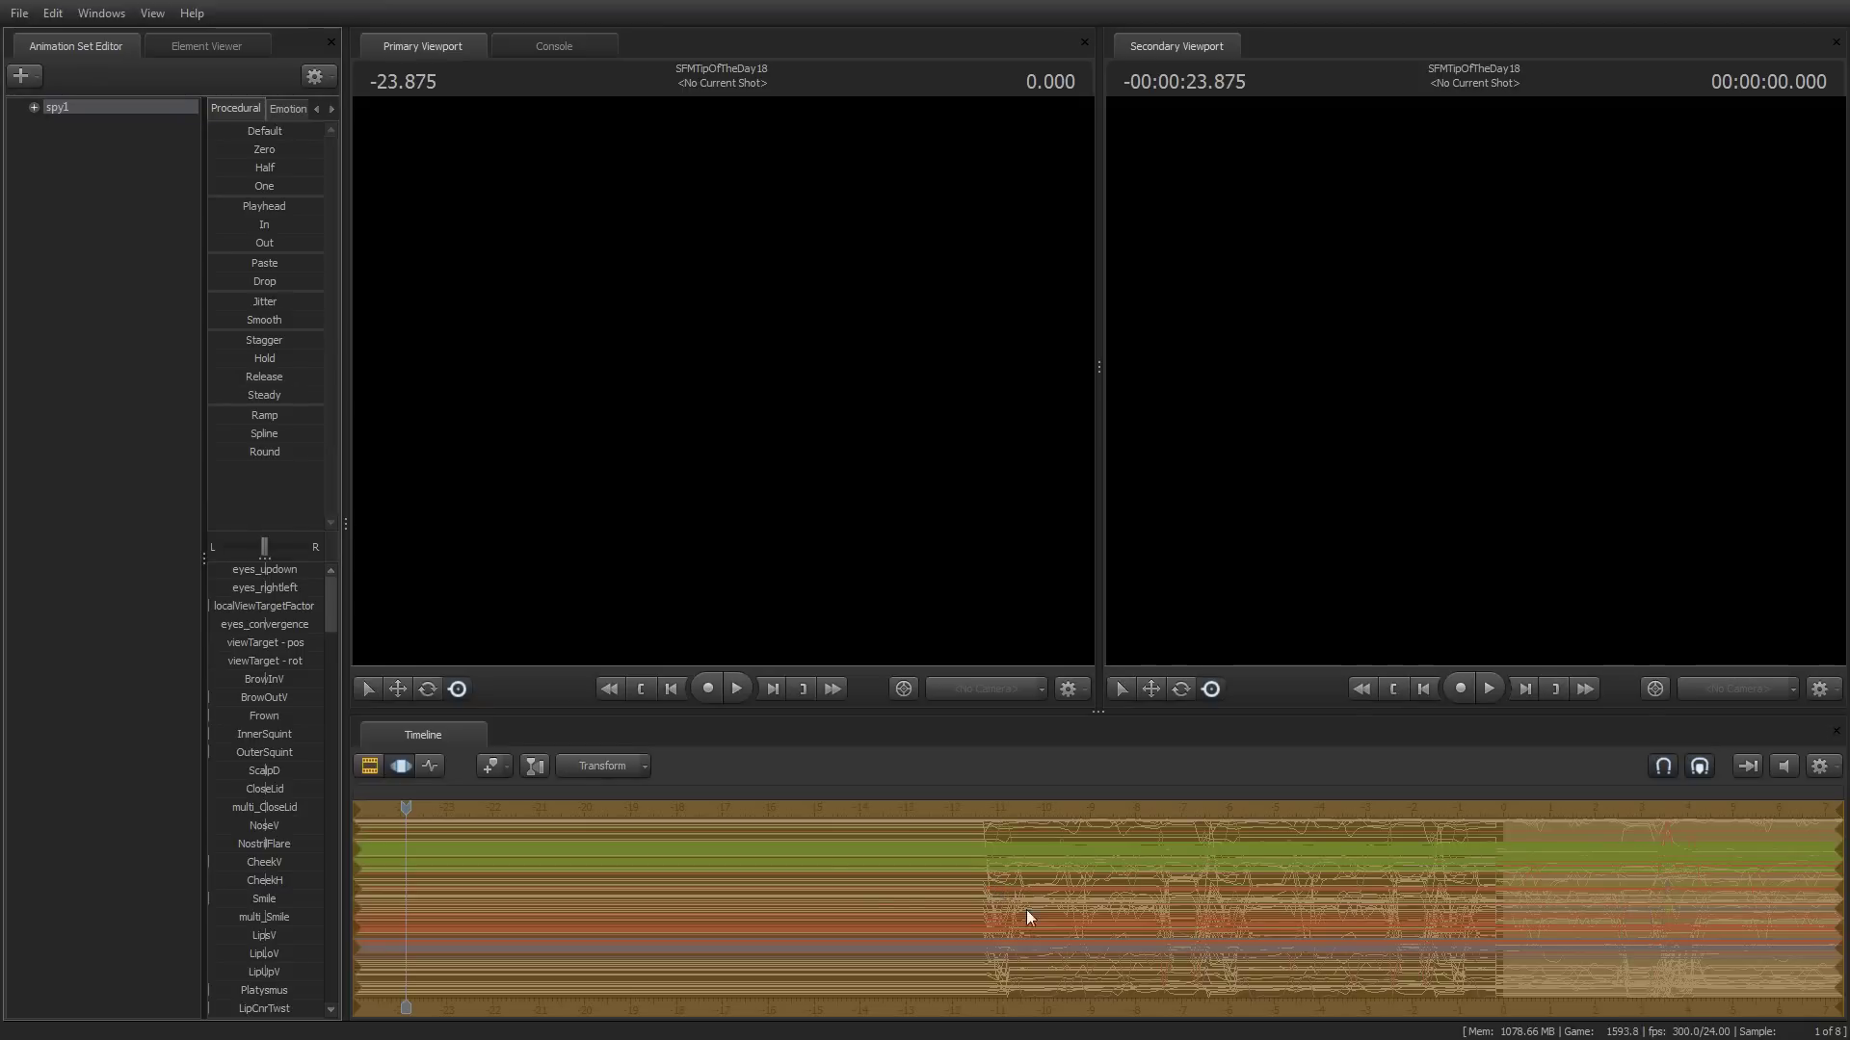
Select the full time range, check shot1 in the Clip Editor, then return to curves at 0.000
{"action": "double_click", "coordinate": [828, 875]}
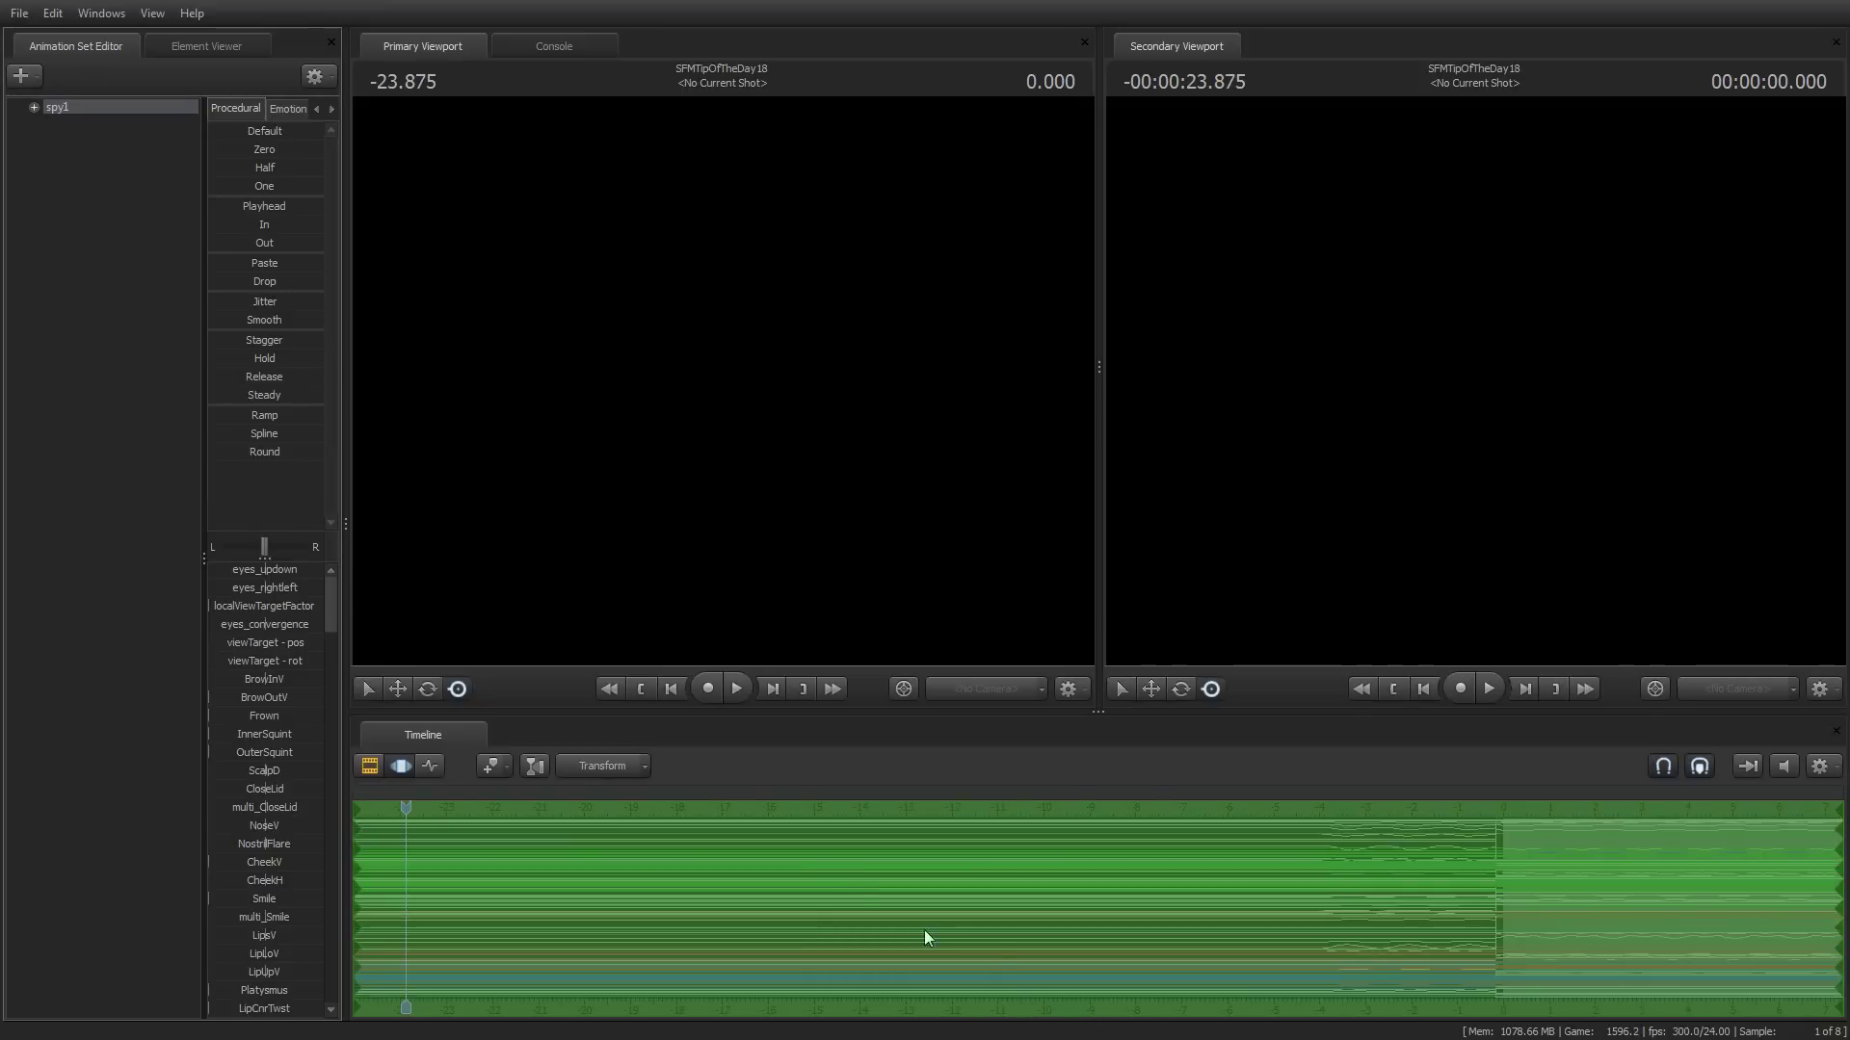
{"action": "left_click", "coordinate": [369, 767]}
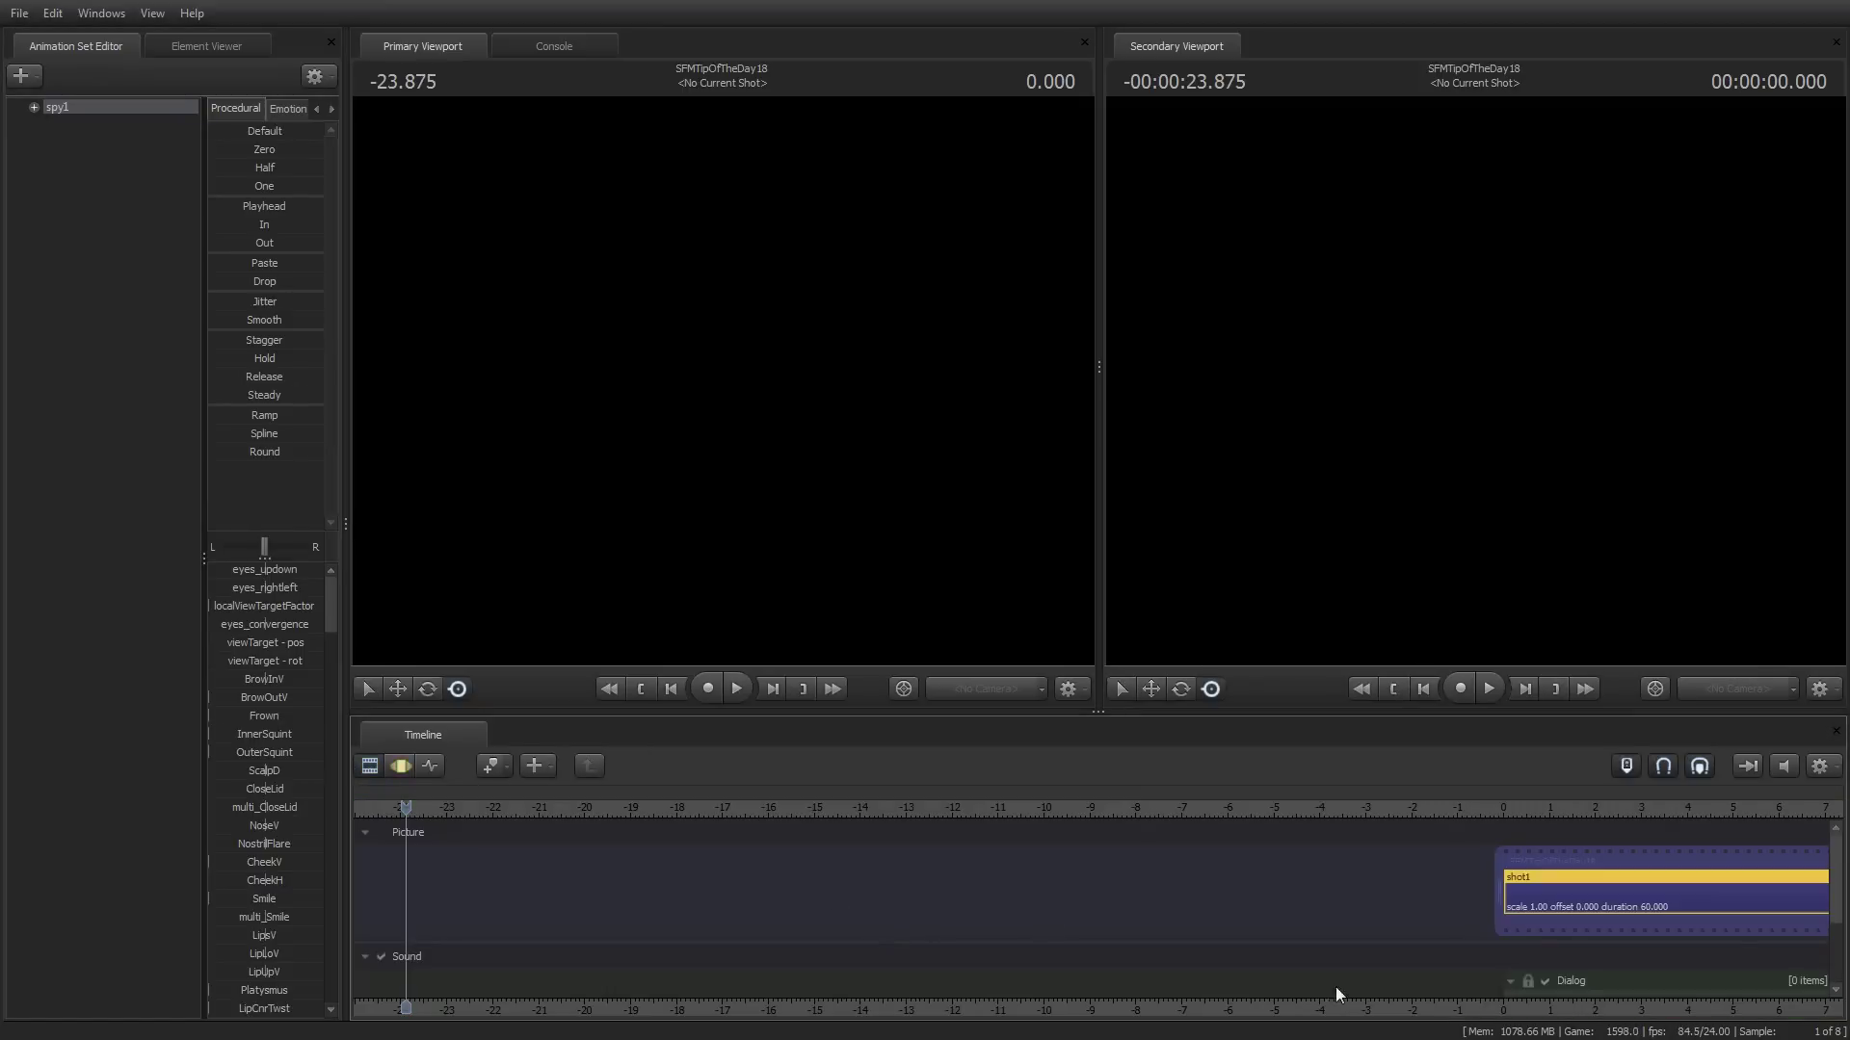
{"action": "middle_click_drag", "start_coordinate": [1546, 1010], "coordinate": [707, 912]}
{"action": "scroll", "coordinate": [707, 911], "scroll_direction": "down", "scroll_amount": 2}
{"action": "left_click", "coordinate": [402, 766]}
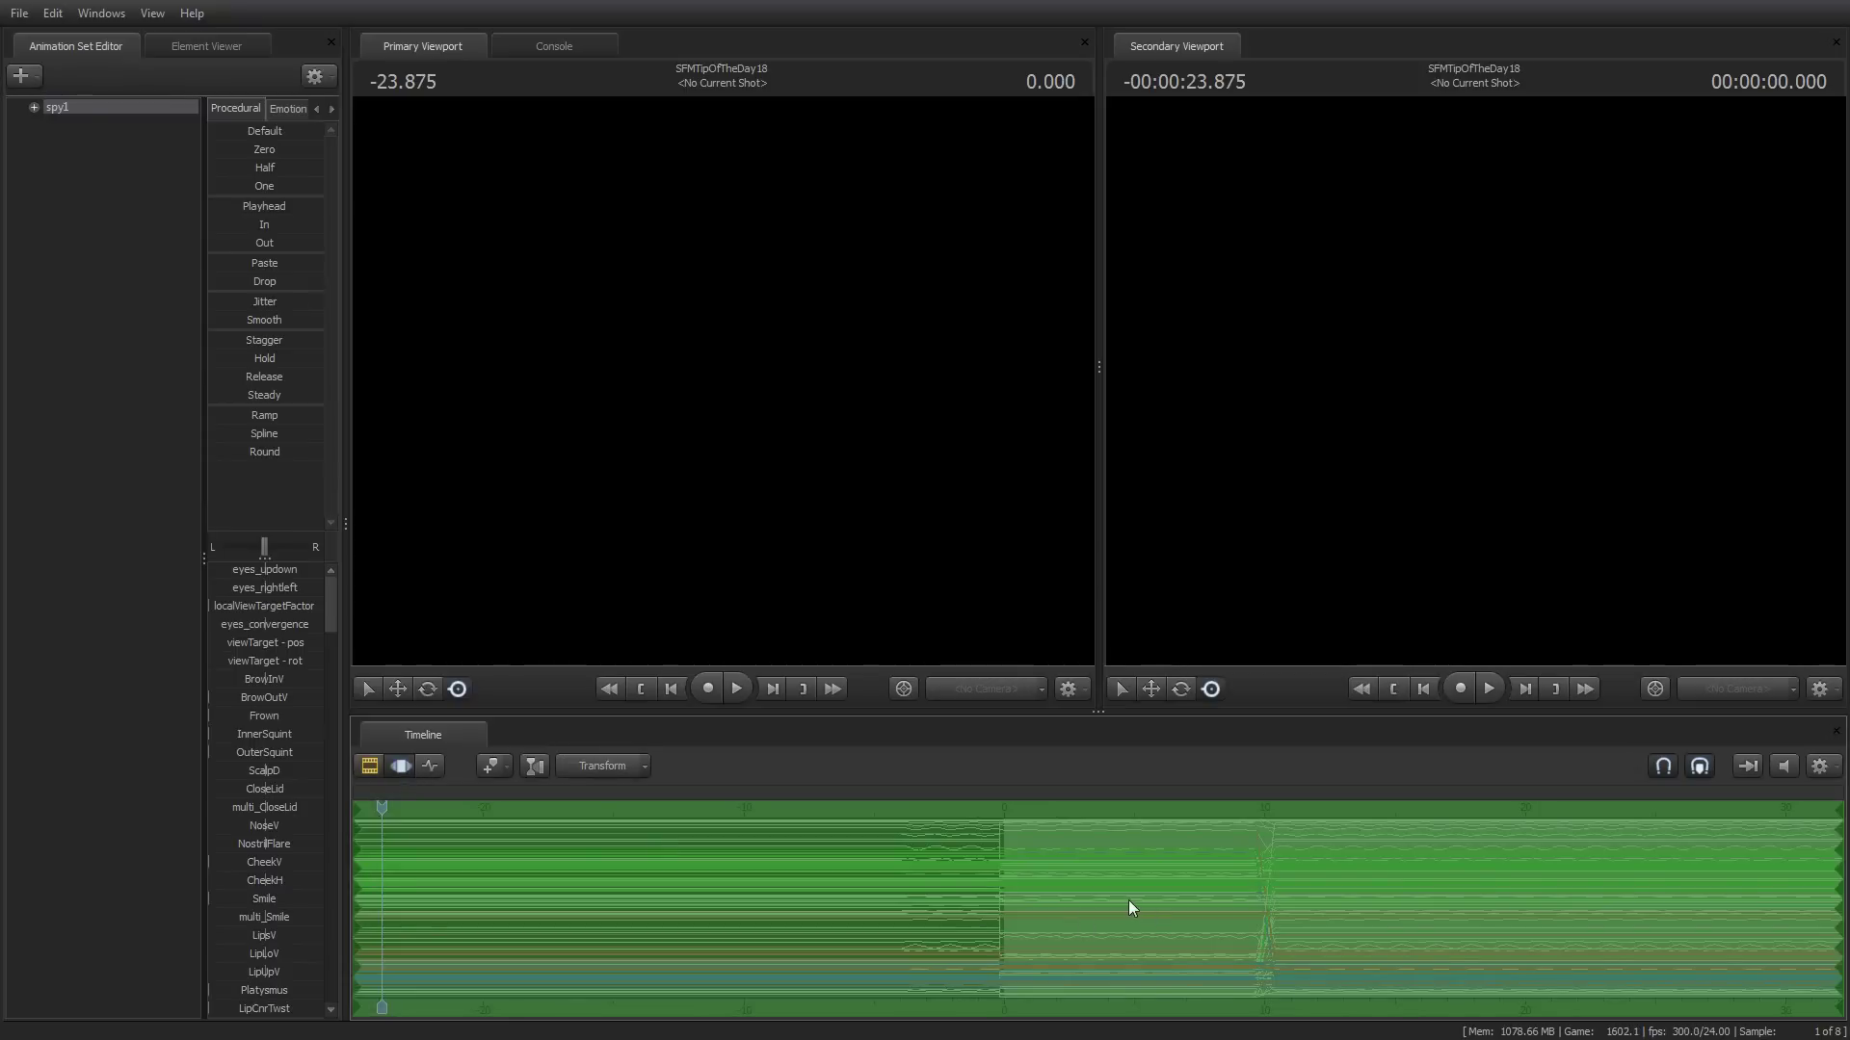
{"action": "key", "text": "Home"}
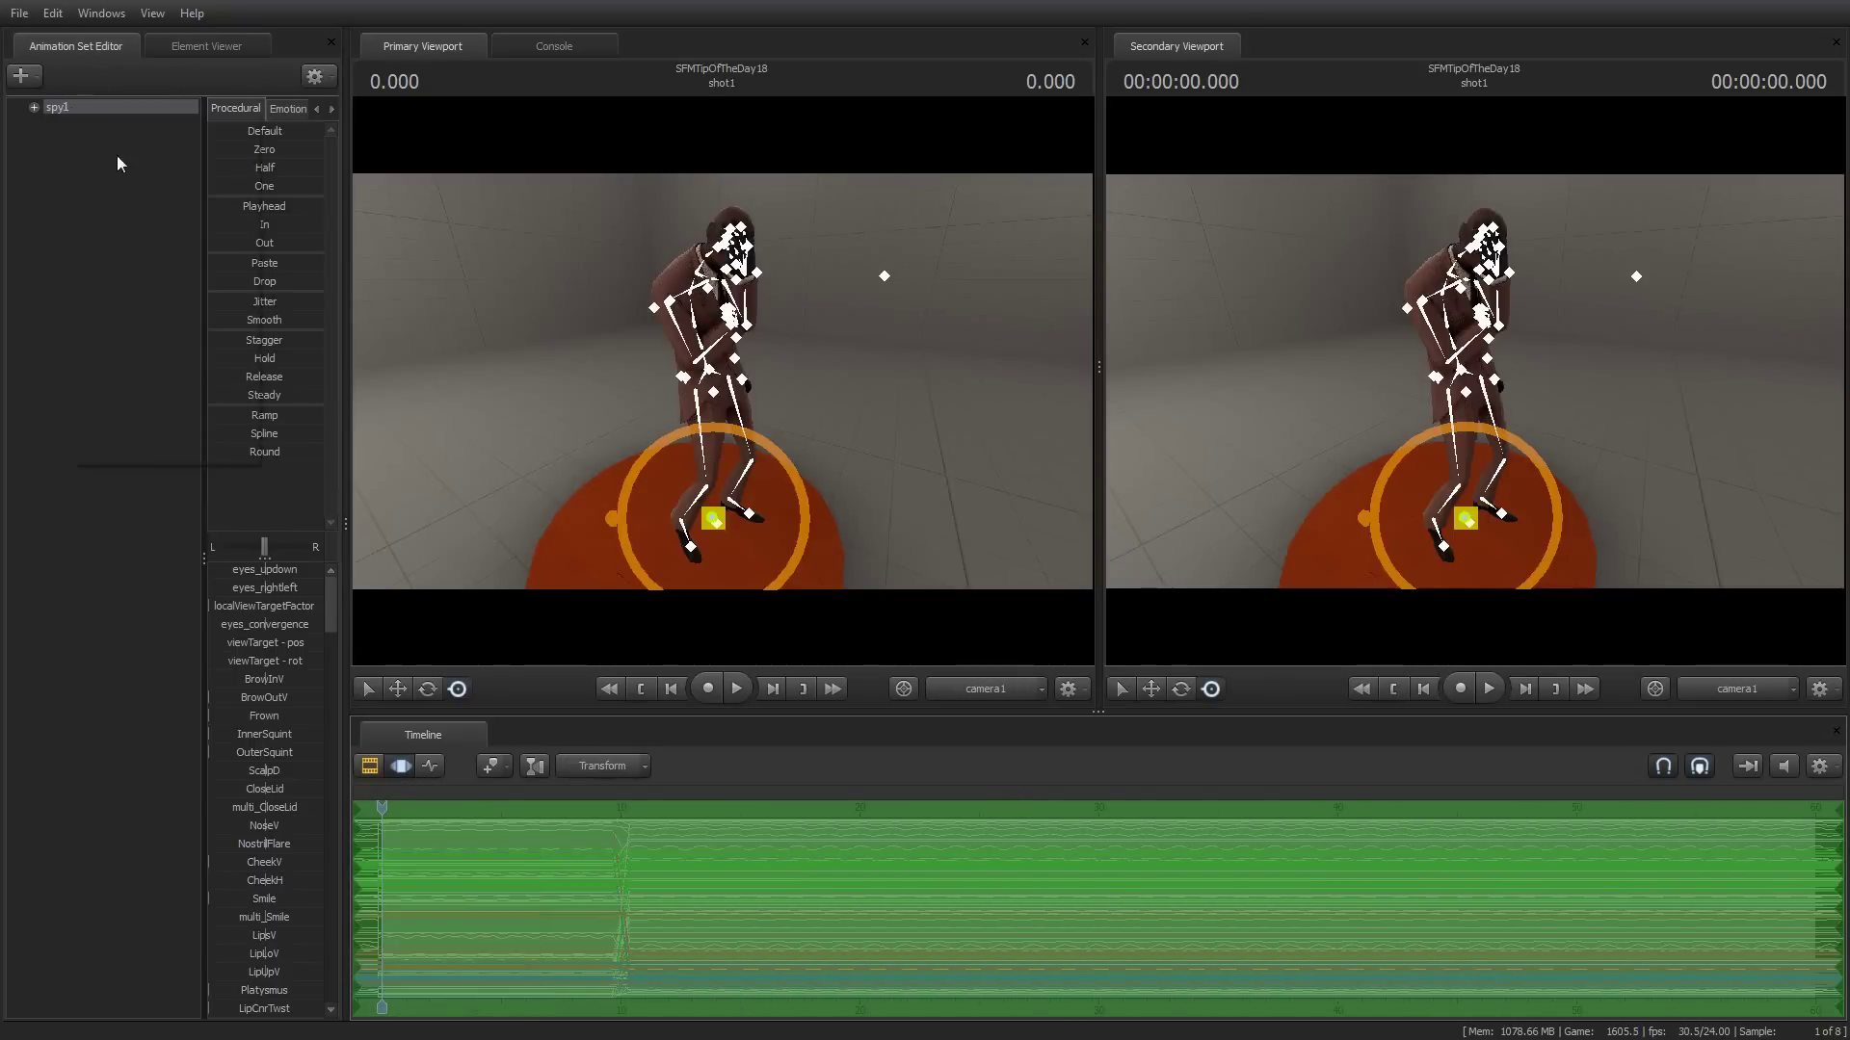
Import taunt03 onto spy1 again through its Import > Sequence menu
{"action": "right_click", "coordinate": [71, 107]}
{"action": "left_click", "coordinate": [315, 336]}
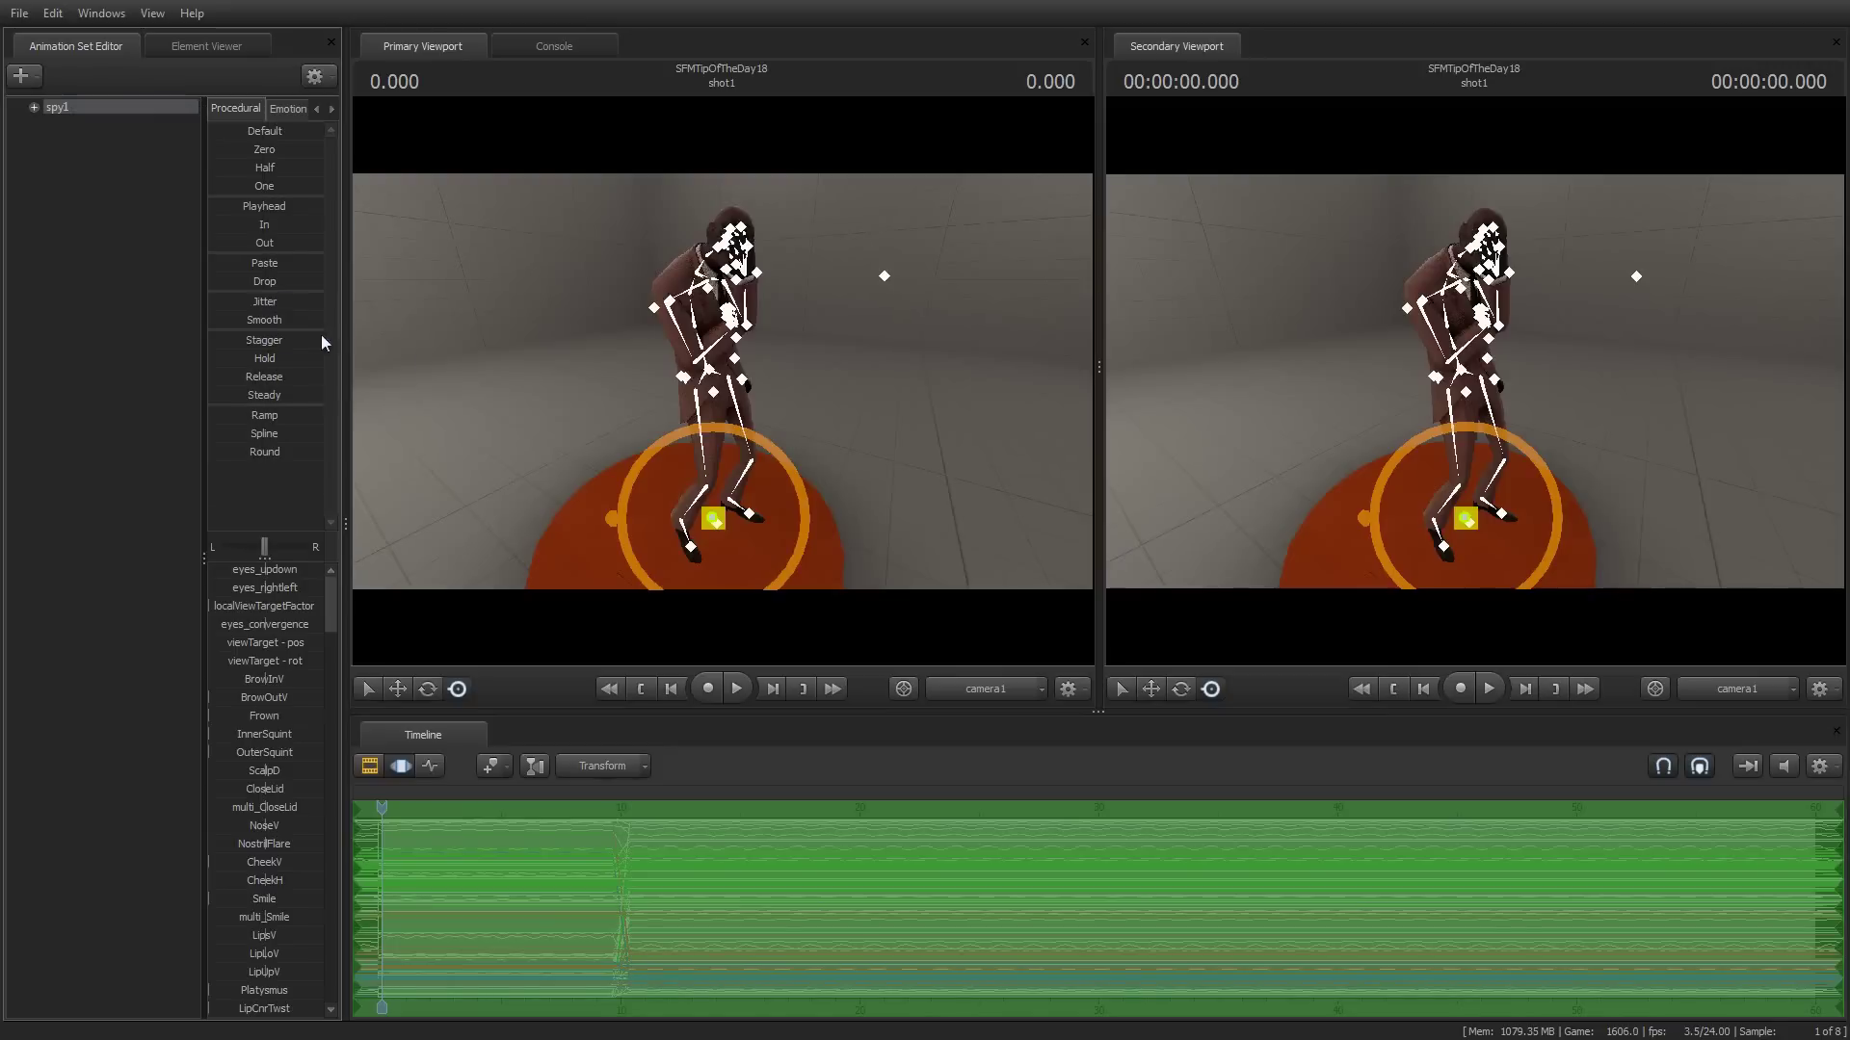
{"action": "left_click", "coordinate": [1078, 546]}
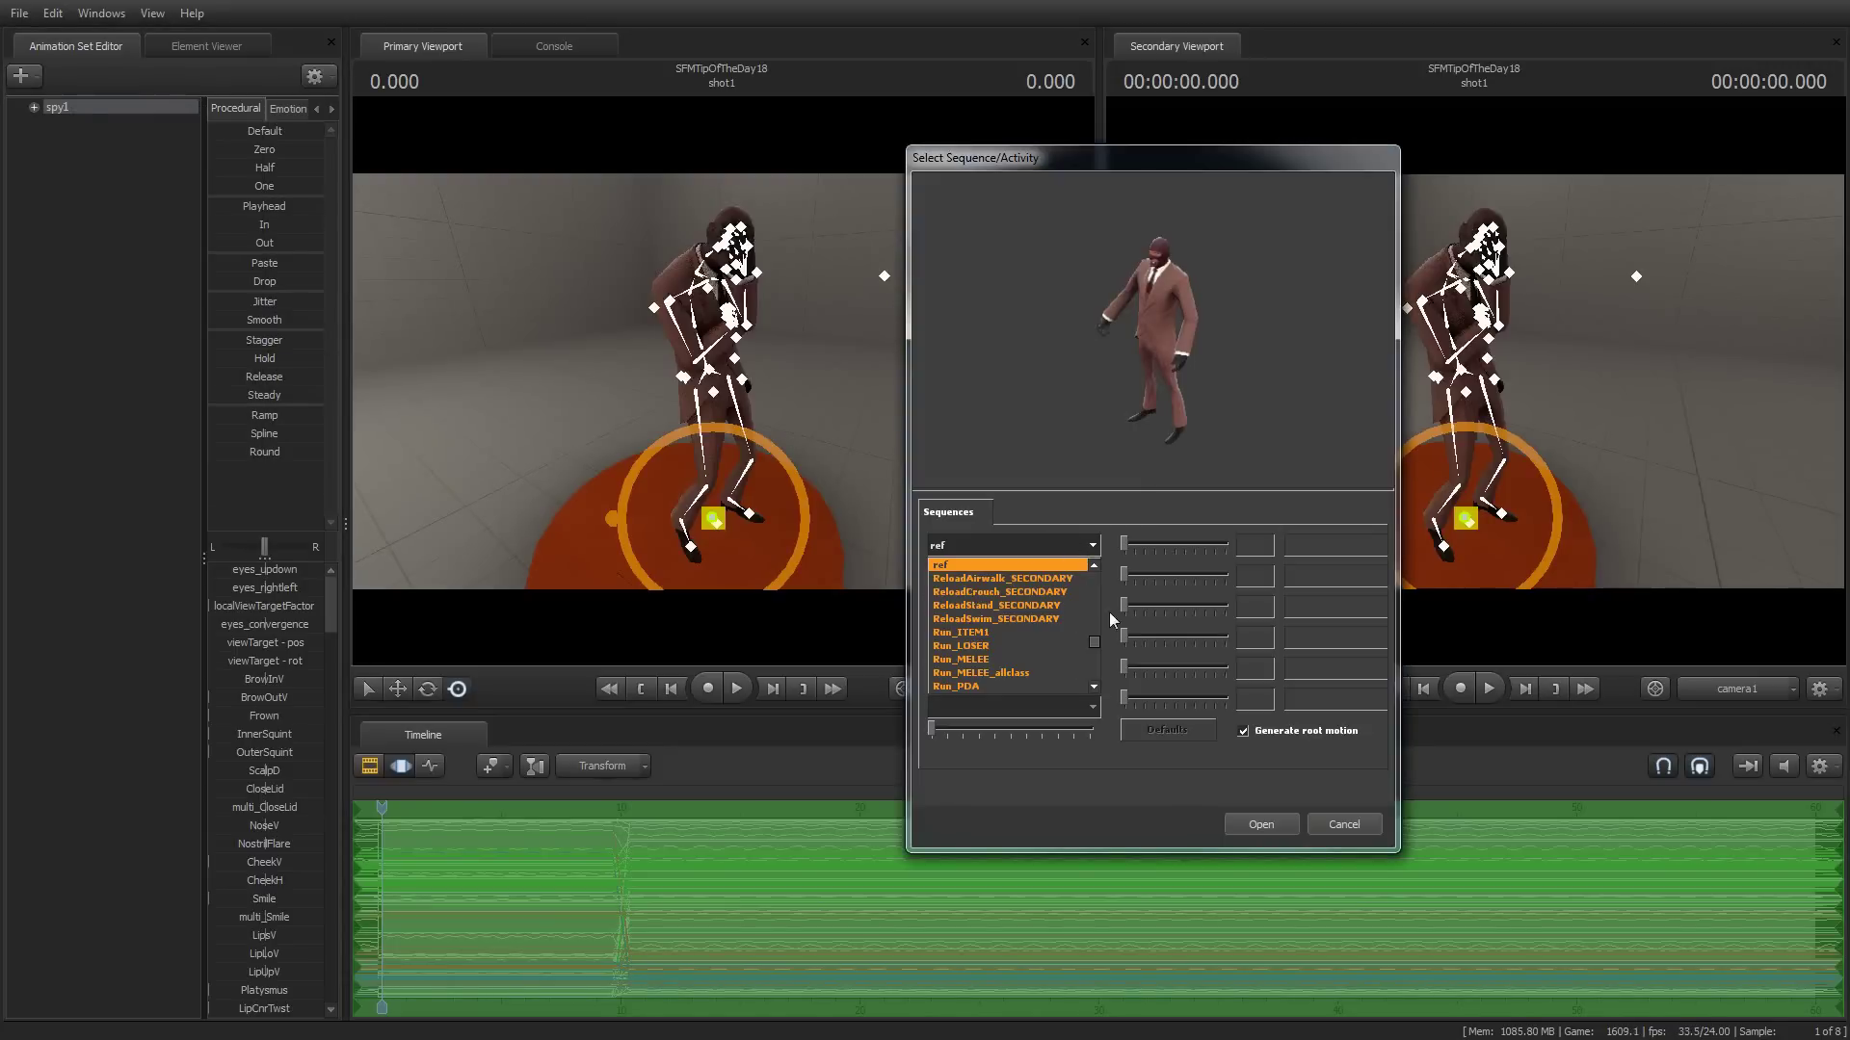
{"action": "scroll", "coordinate": [1008, 647], "scroll_direction": "down", "scroll_amount": 3}
{"action": "scroll", "coordinate": [1018, 646], "scroll_direction": "down", "scroll_amount": 3}
{"action": "scroll", "coordinate": [1020, 646], "scroll_direction": "down", "scroll_amount": 3}
{"action": "scroll", "coordinate": [1019, 647], "scroll_direction": "down", "scroll_amount": 3}
{"action": "scroll", "coordinate": [1020, 643], "scroll_direction": "down", "scroll_amount": 3}
{"action": "scroll", "coordinate": [1022, 641], "scroll_direction": "down", "scroll_amount": 3}
{"action": "scroll", "coordinate": [1022, 641], "scroll_direction": "down", "scroll_amount": 3}
{"action": "scroll", "coordinate": [1021, 640], "scroll_direction": "up", "scroll_amount": 1}
{"action": "scroll", "coordinate": [1018, 640], "scroll_direction": "up", "scroll_amount": 1}
{"action": "left_click", "coordinate": [1003, 635]}
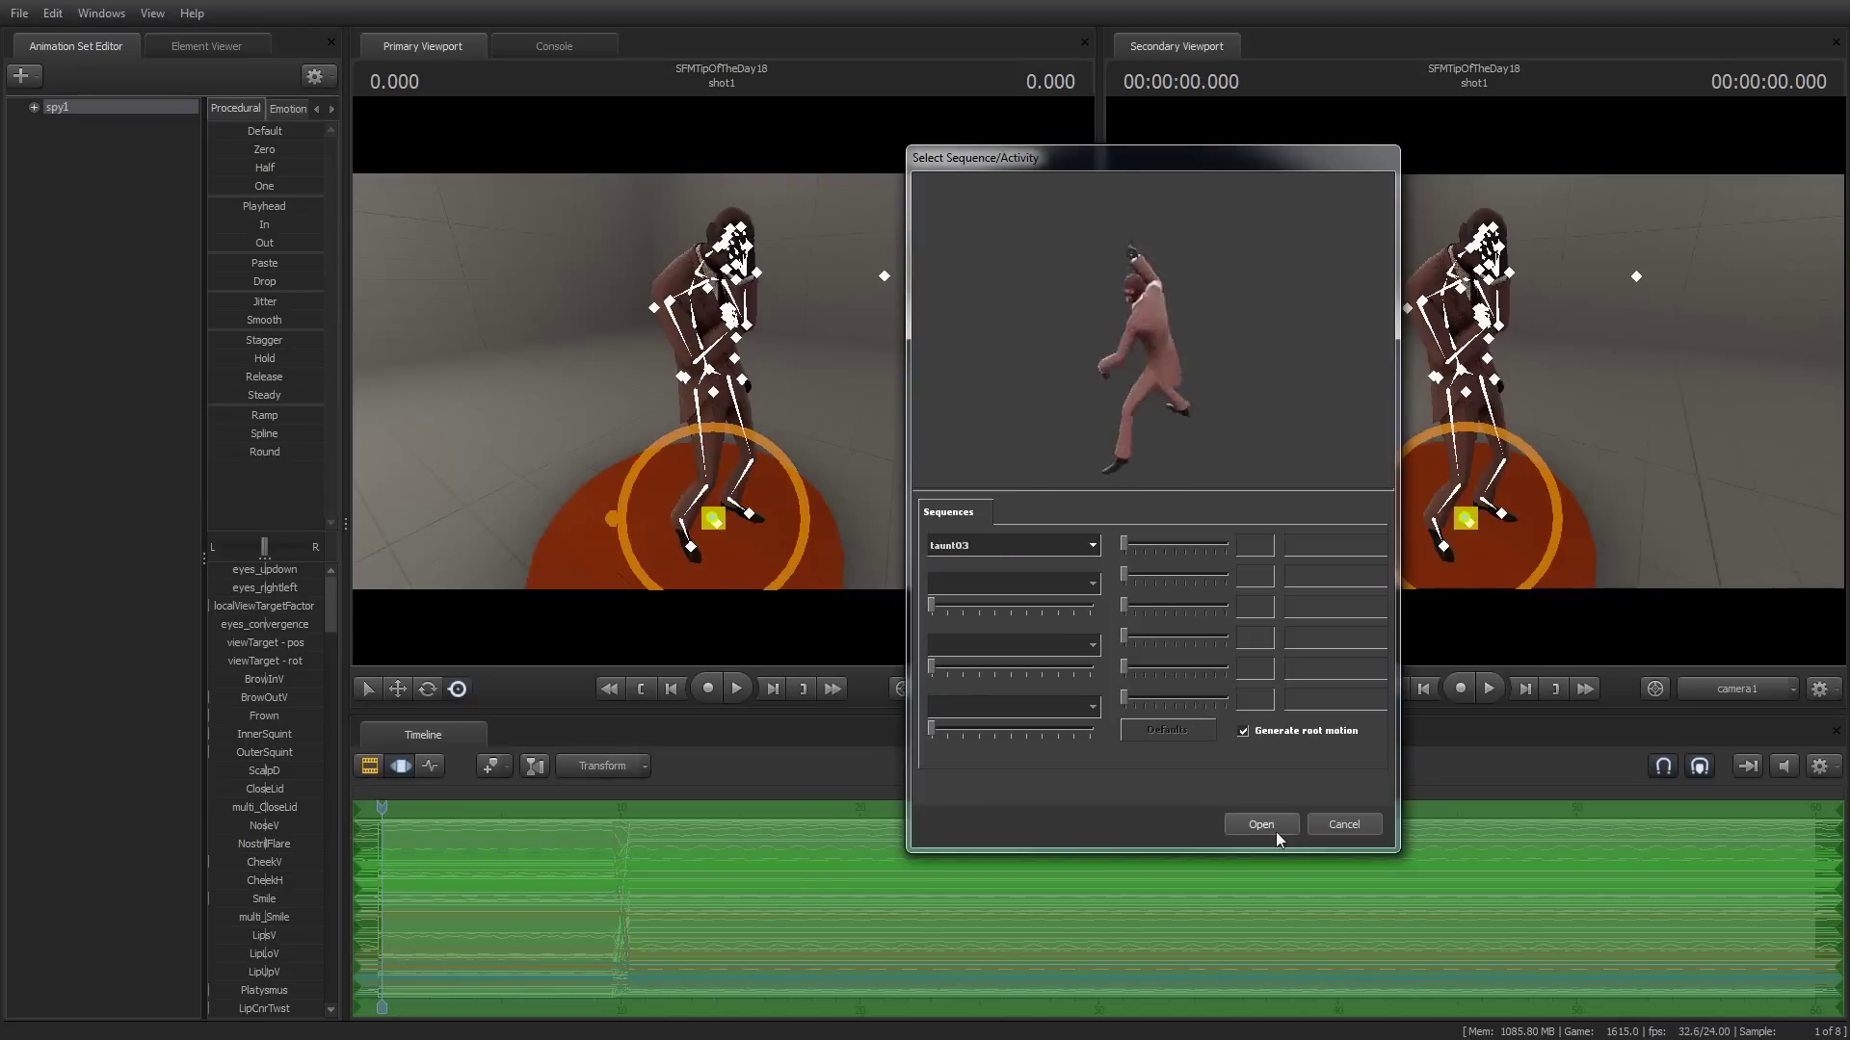
{"action": "left_click", "coordinate": [1252, 822]}
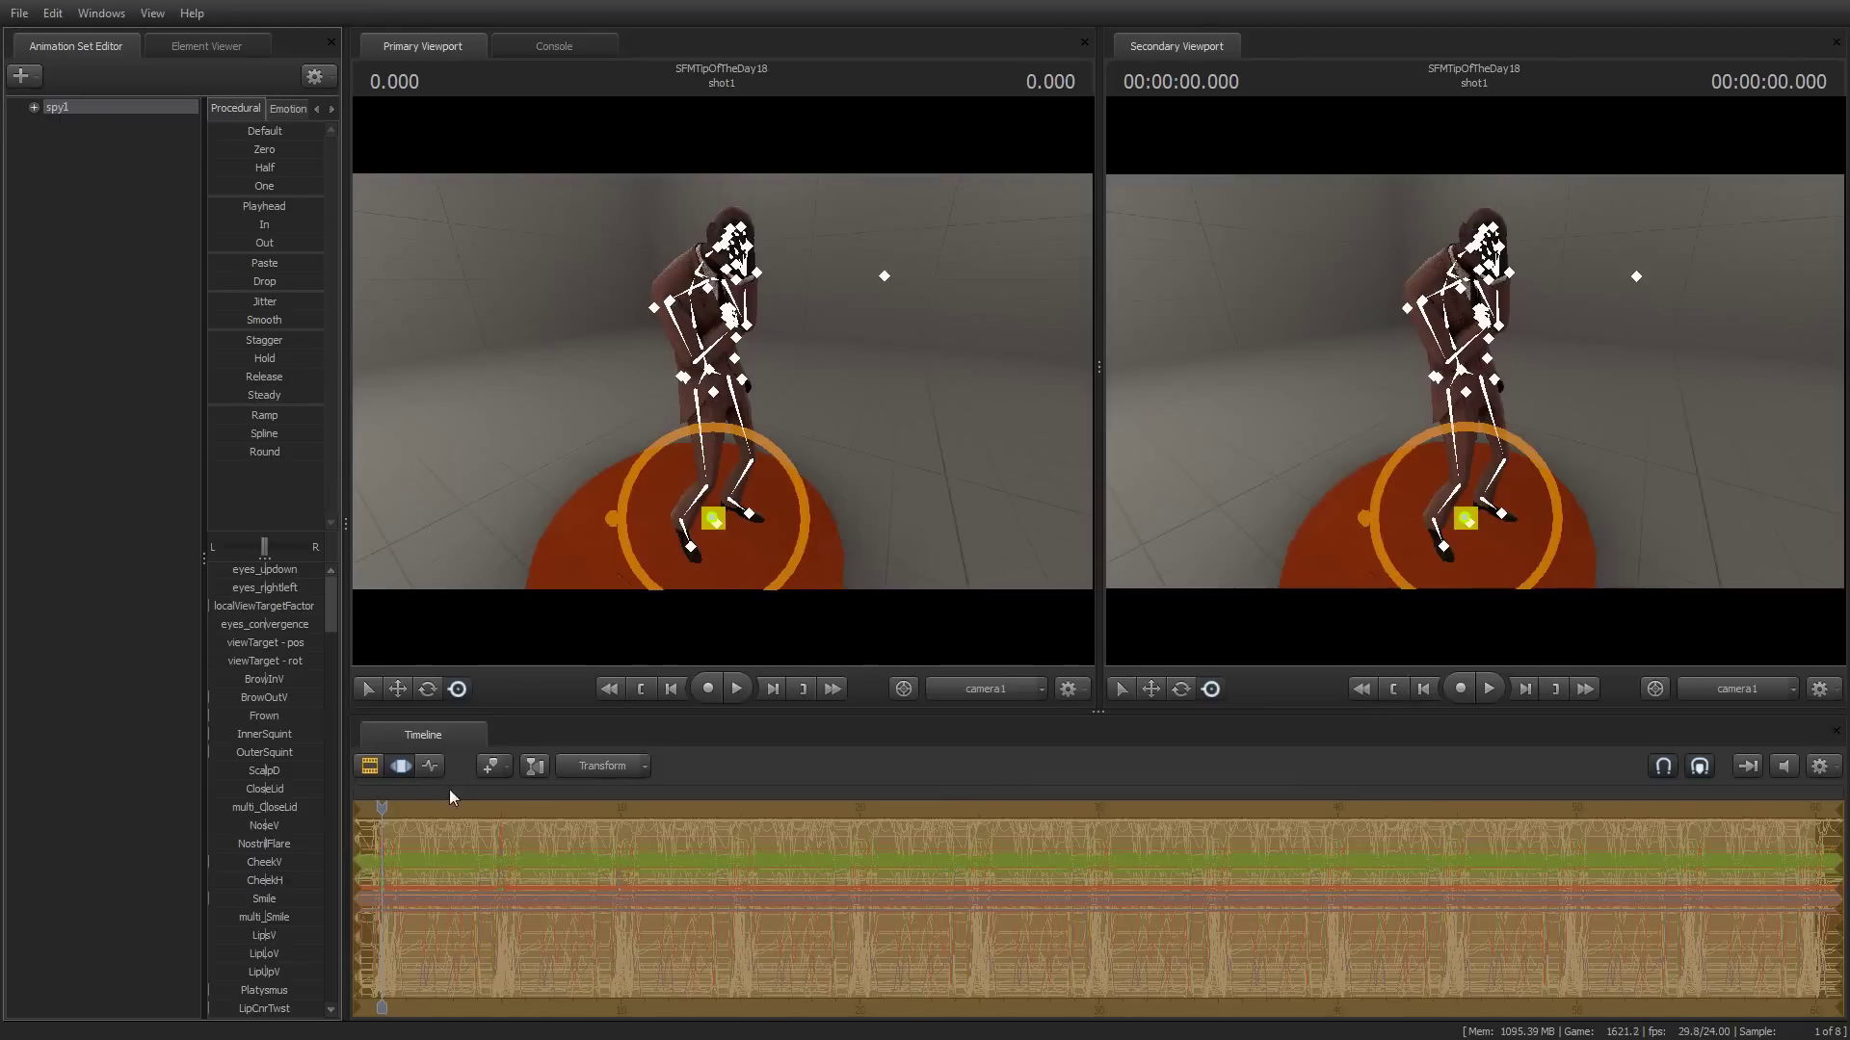
Scrub to 42.583 seconds, push the Drop slider to blend the taunt, and play it
{"action": "left_click_drag", "start_coordinate": [435, 811], "coordinate": [1398, 809]}
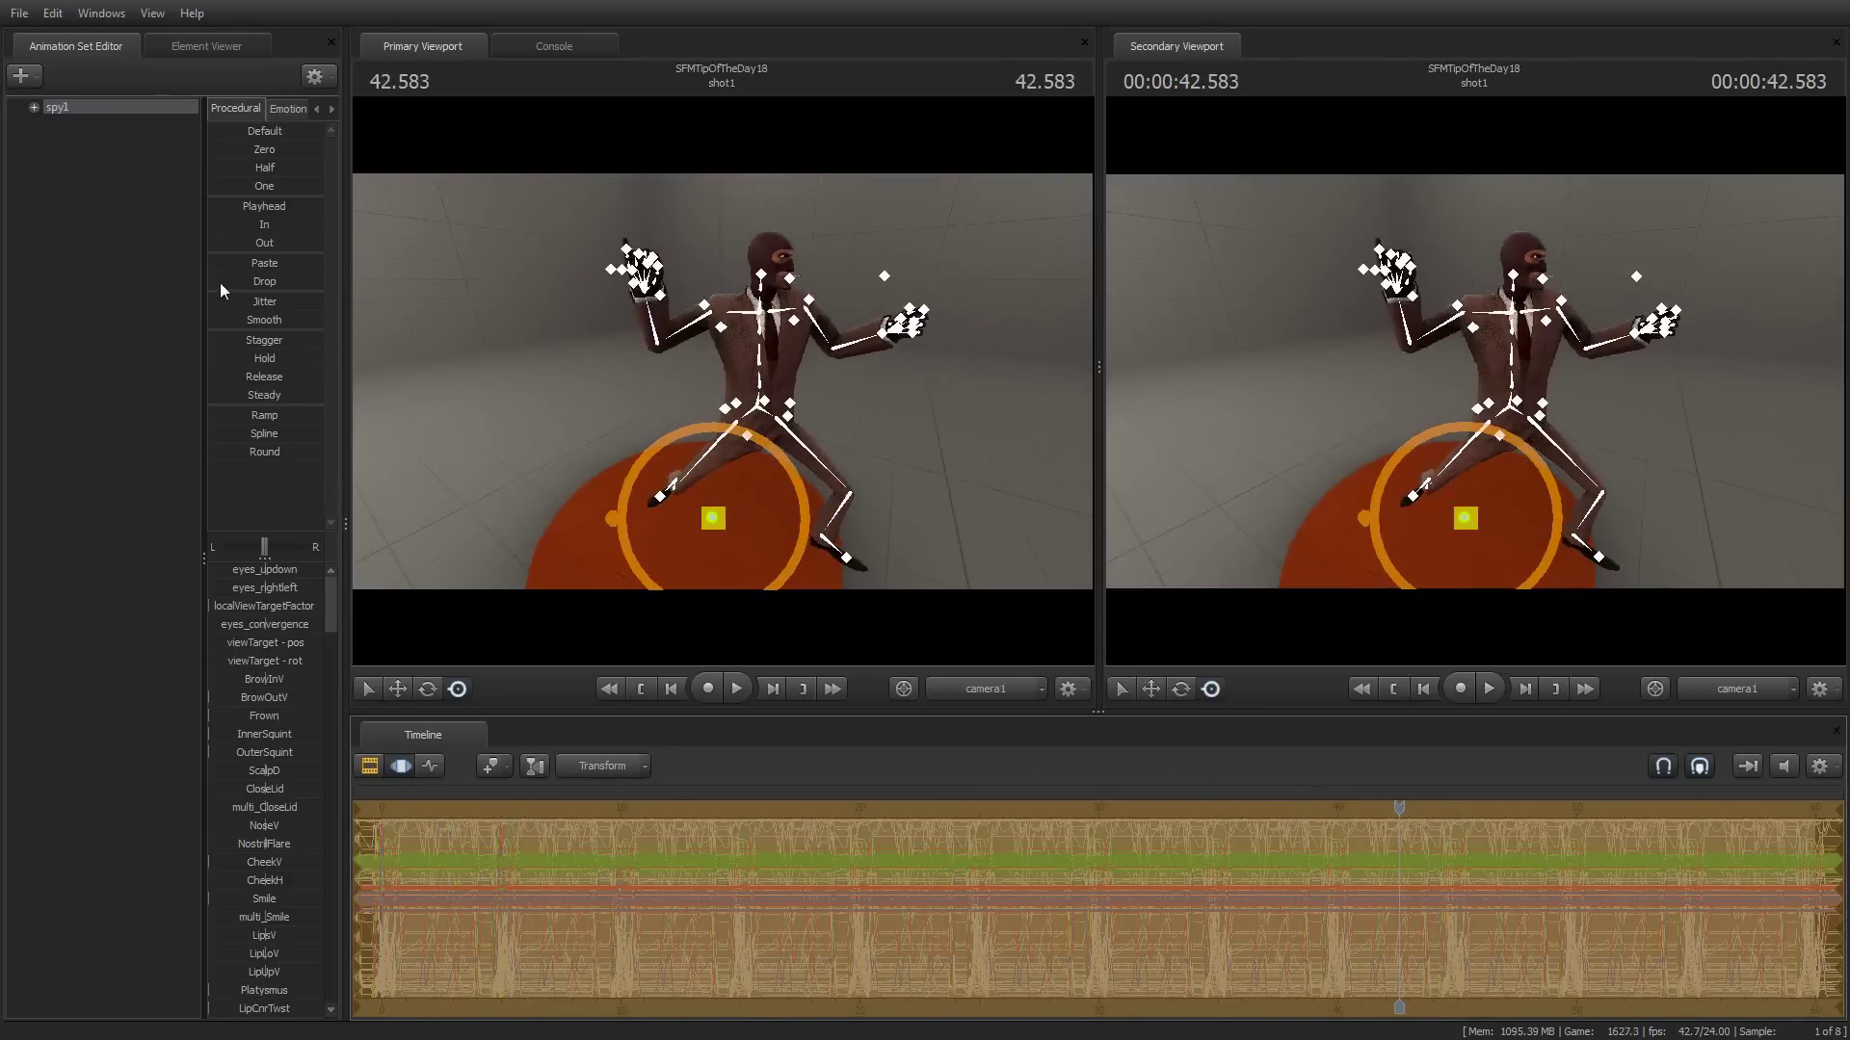
{"action": "left_click_drag", "start_coordinate": [219, 283], "coordinate": [376, 283]}
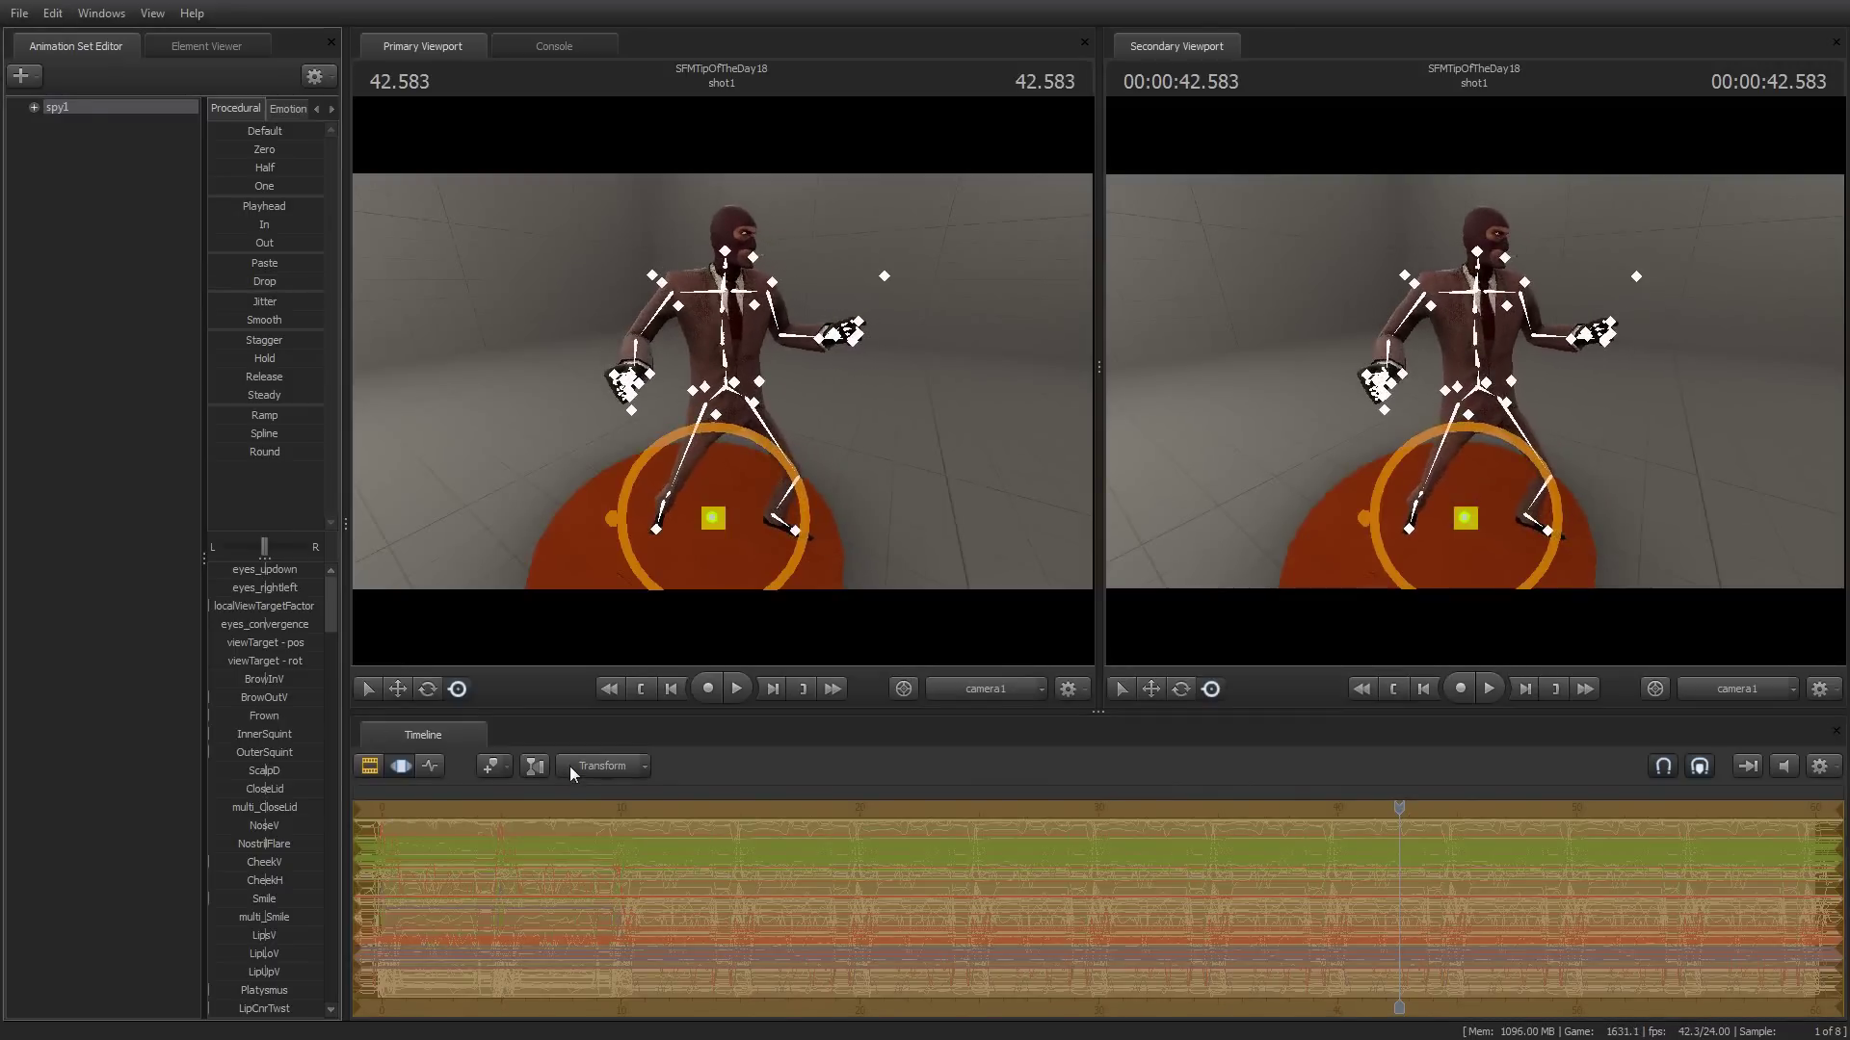
{"action": "key", "text": "space"}
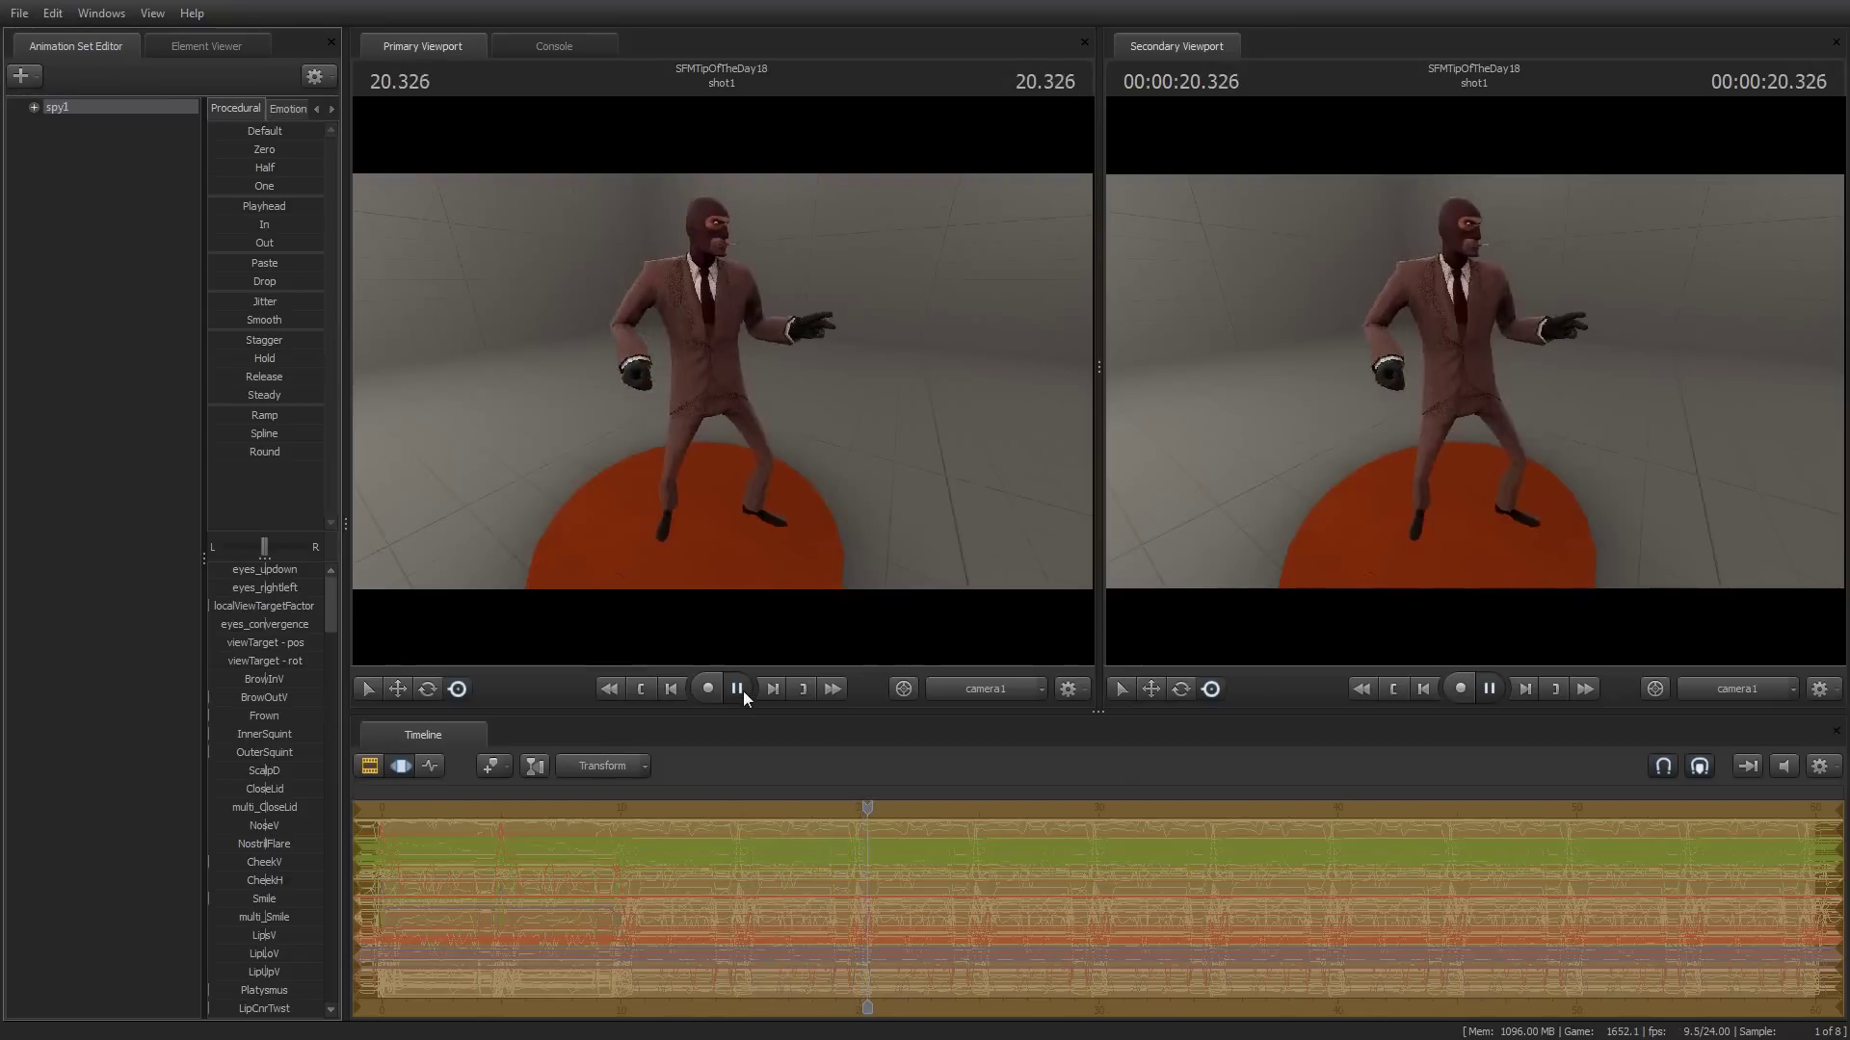
Stop playback and undo the last edit, restoring the Spy's upright raised-fists stance at 42.583 s
{"action": "left_click", "coordinate": [737, 689]}
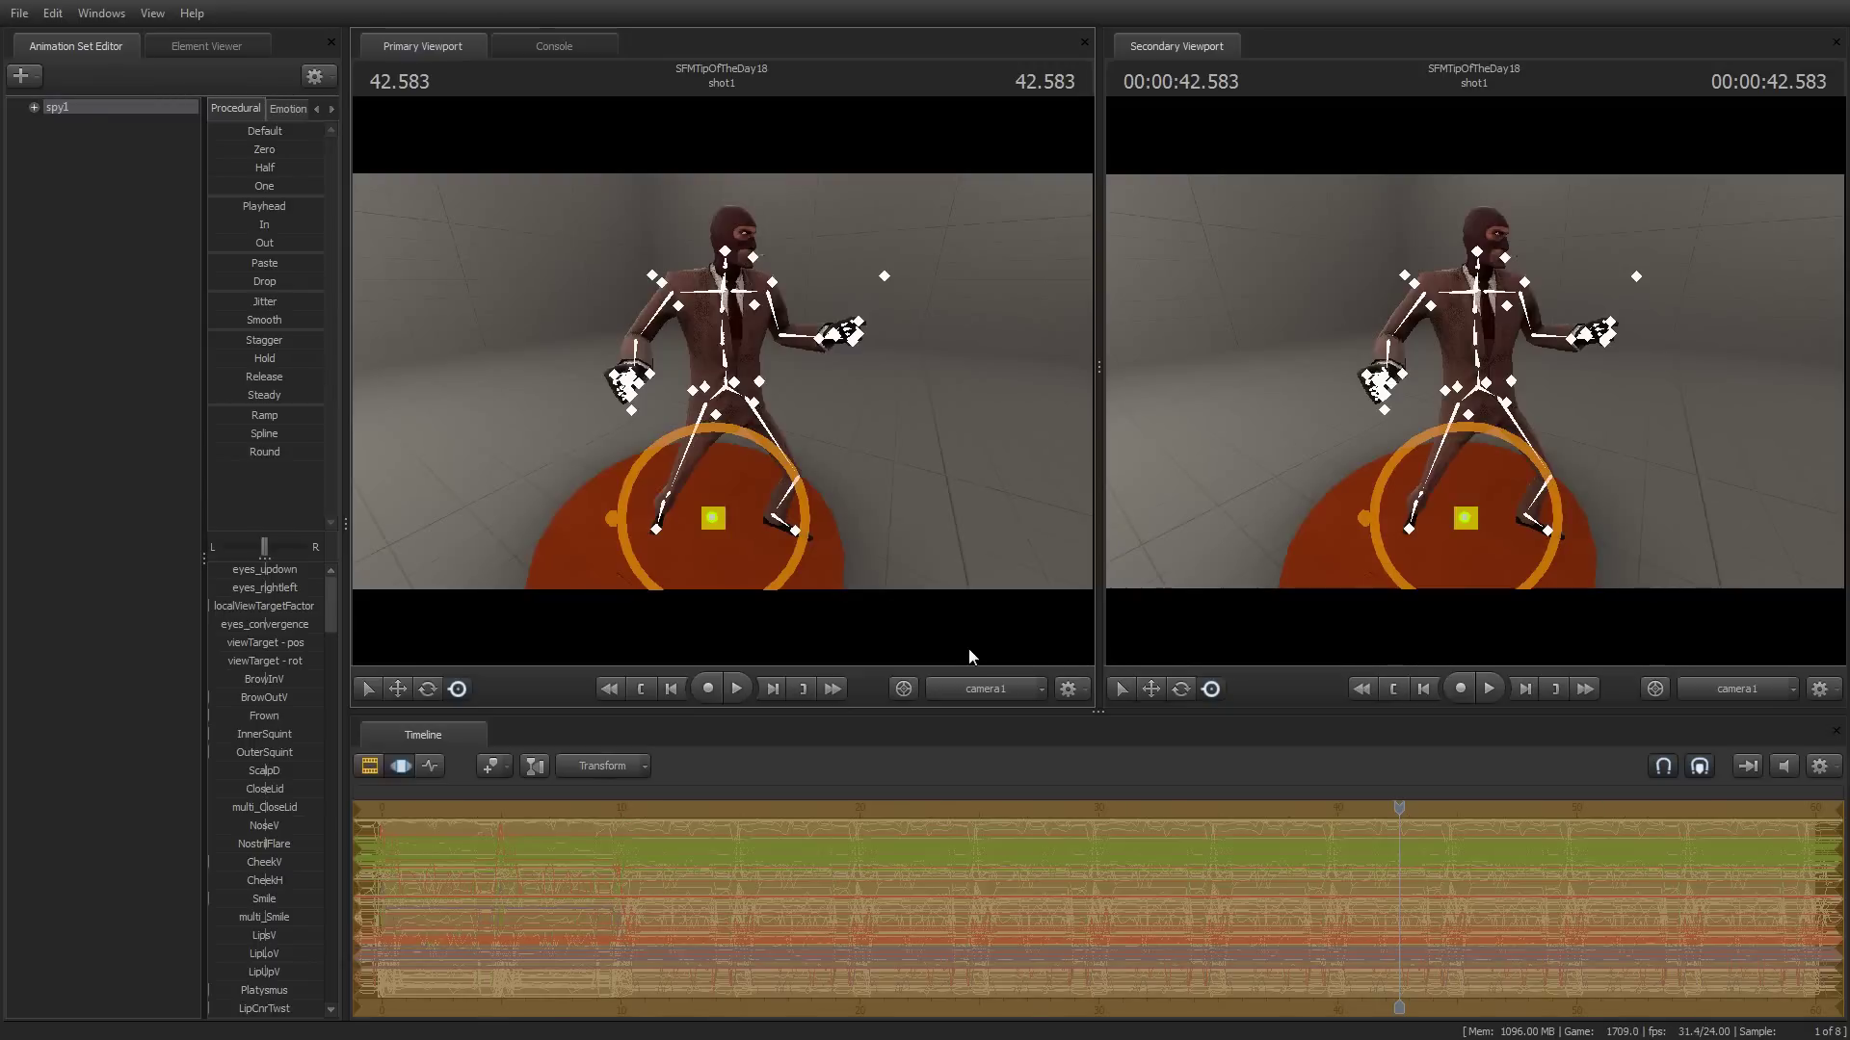
{"action": "key", "text": "ctrl+z"}
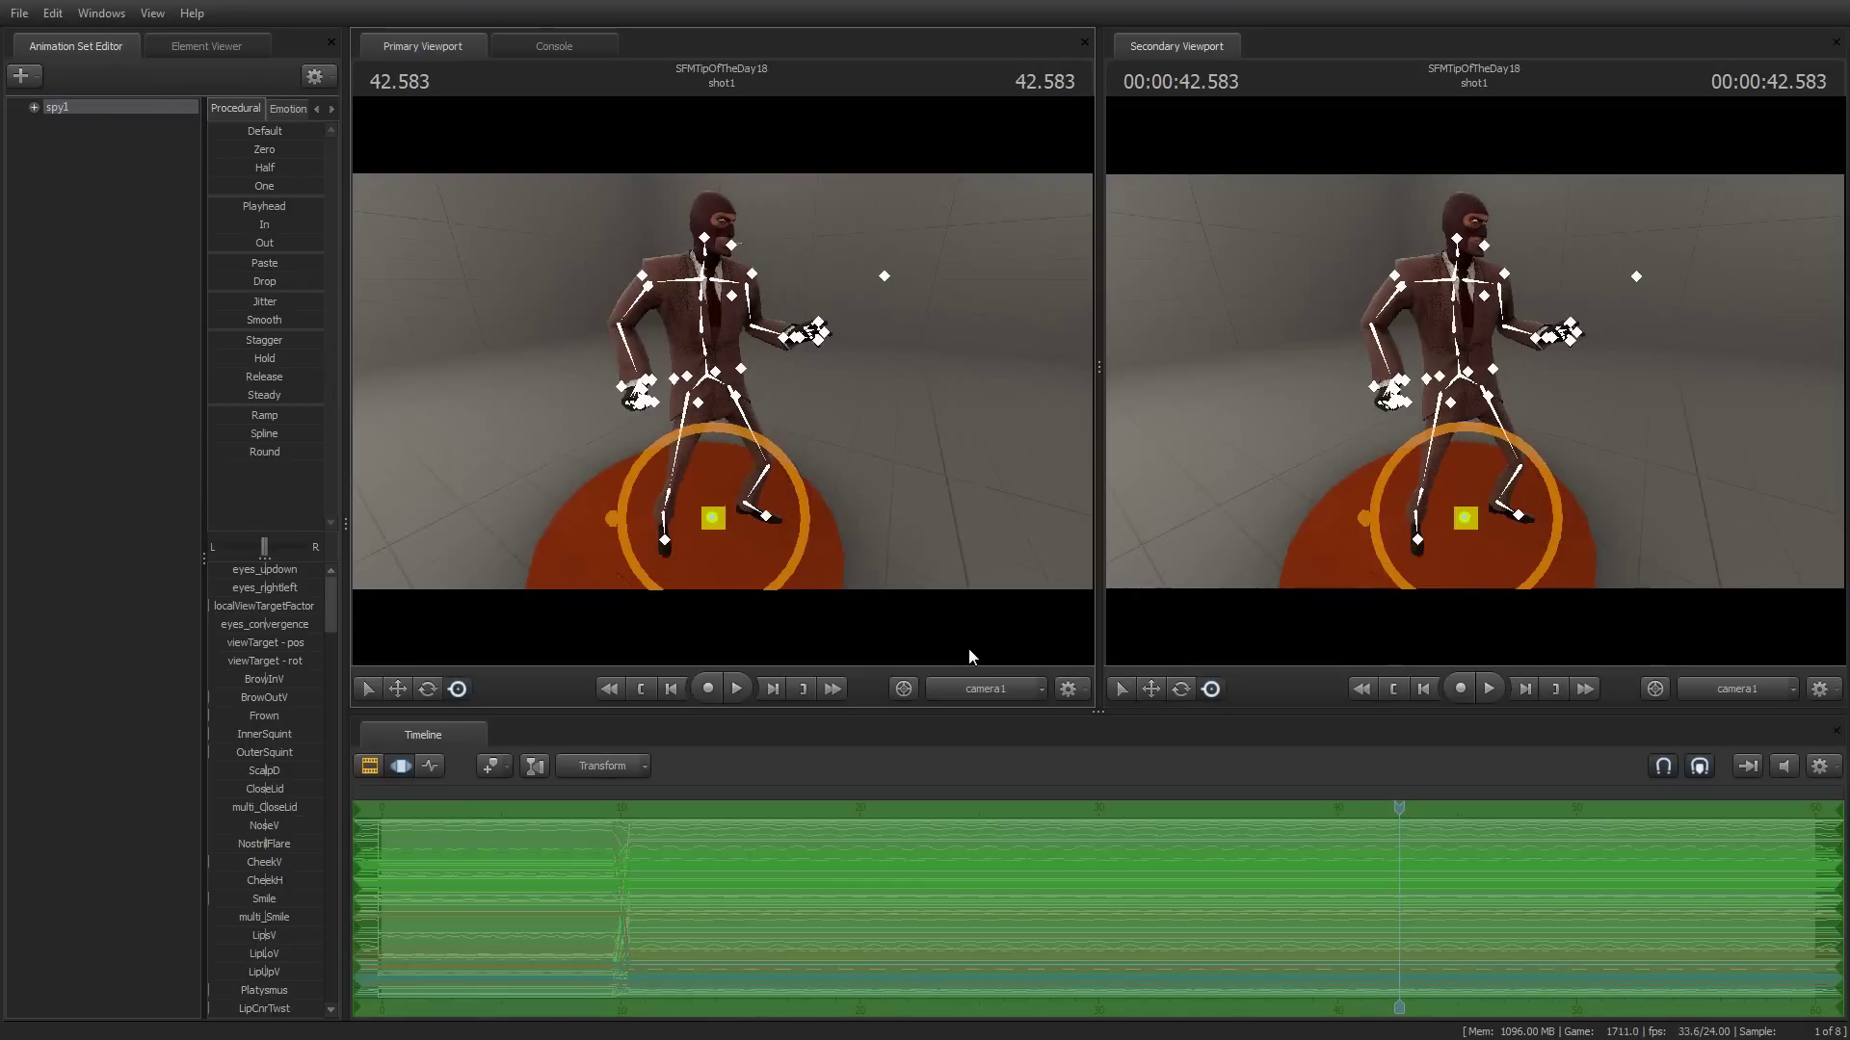